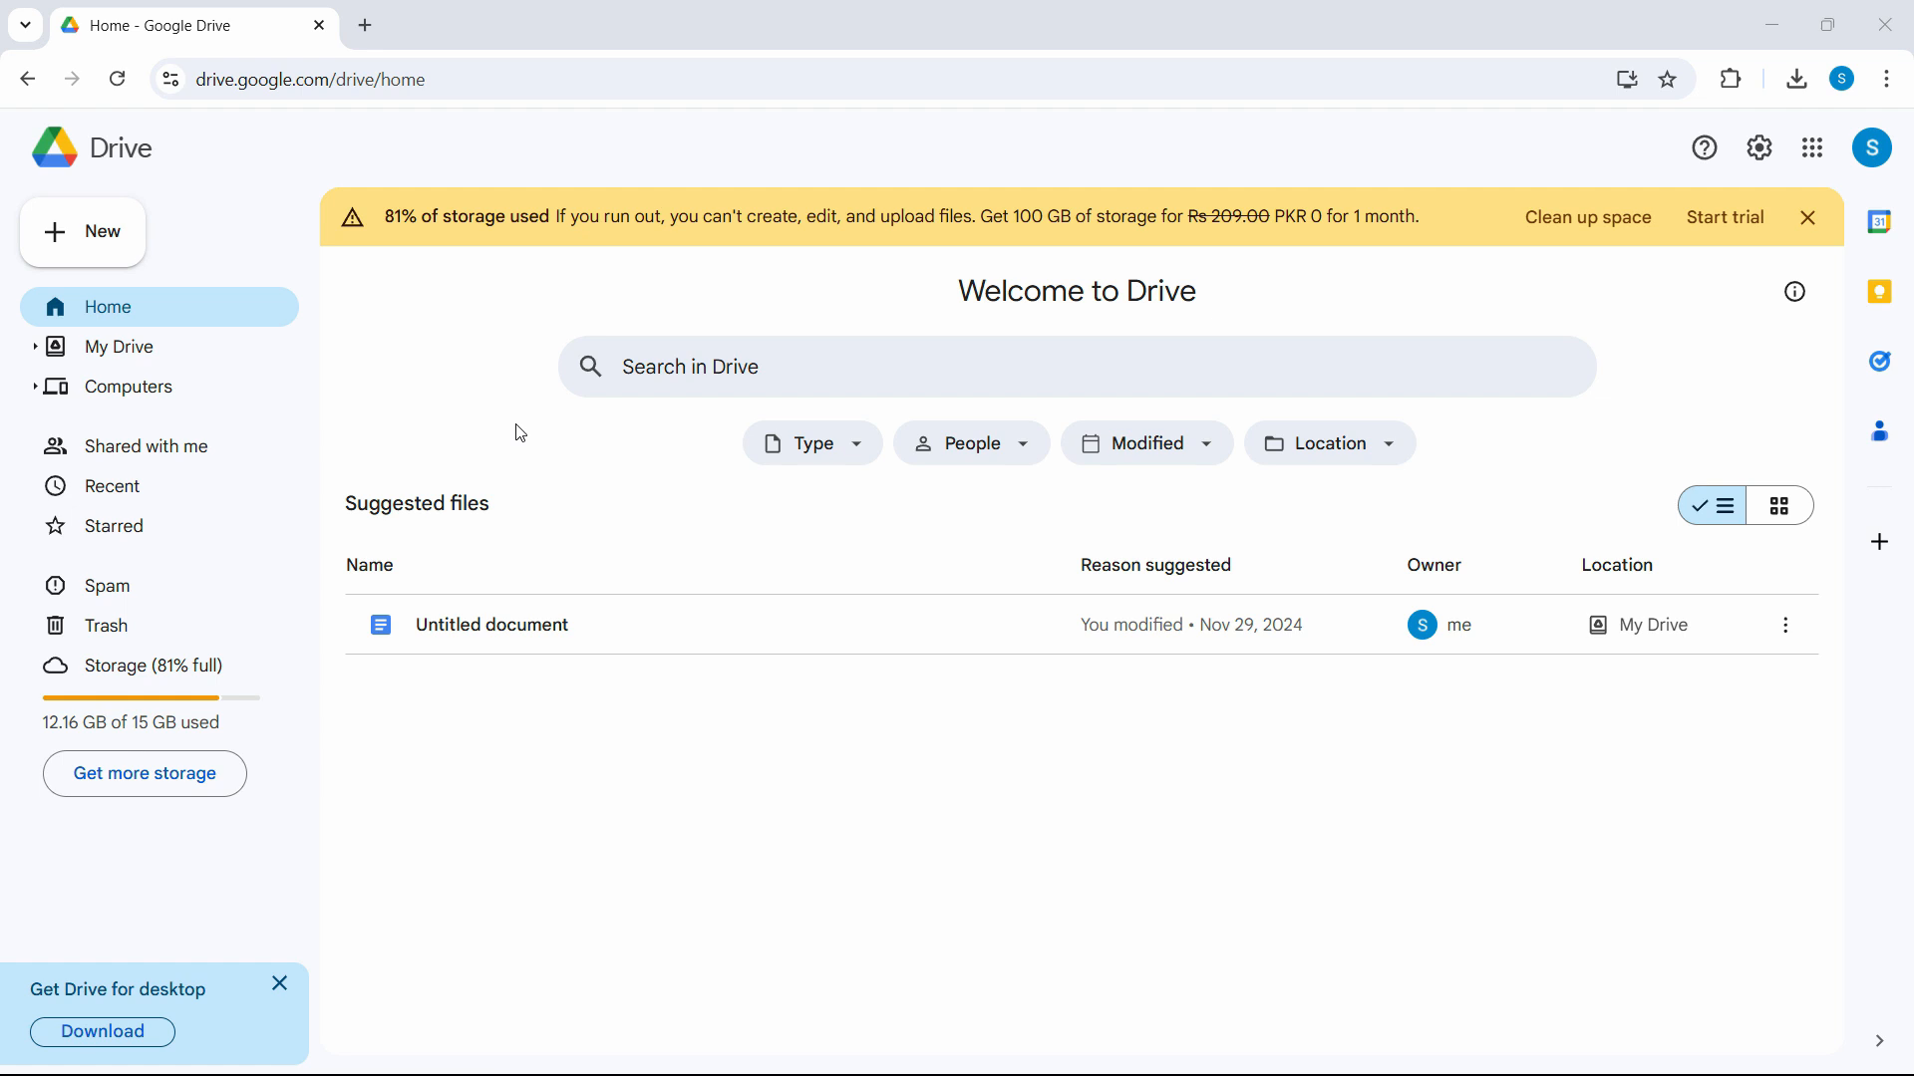
# Open a new Chrome tab beside the Google Drive tab.
pyautogui.hotkey('ctrl', 't')
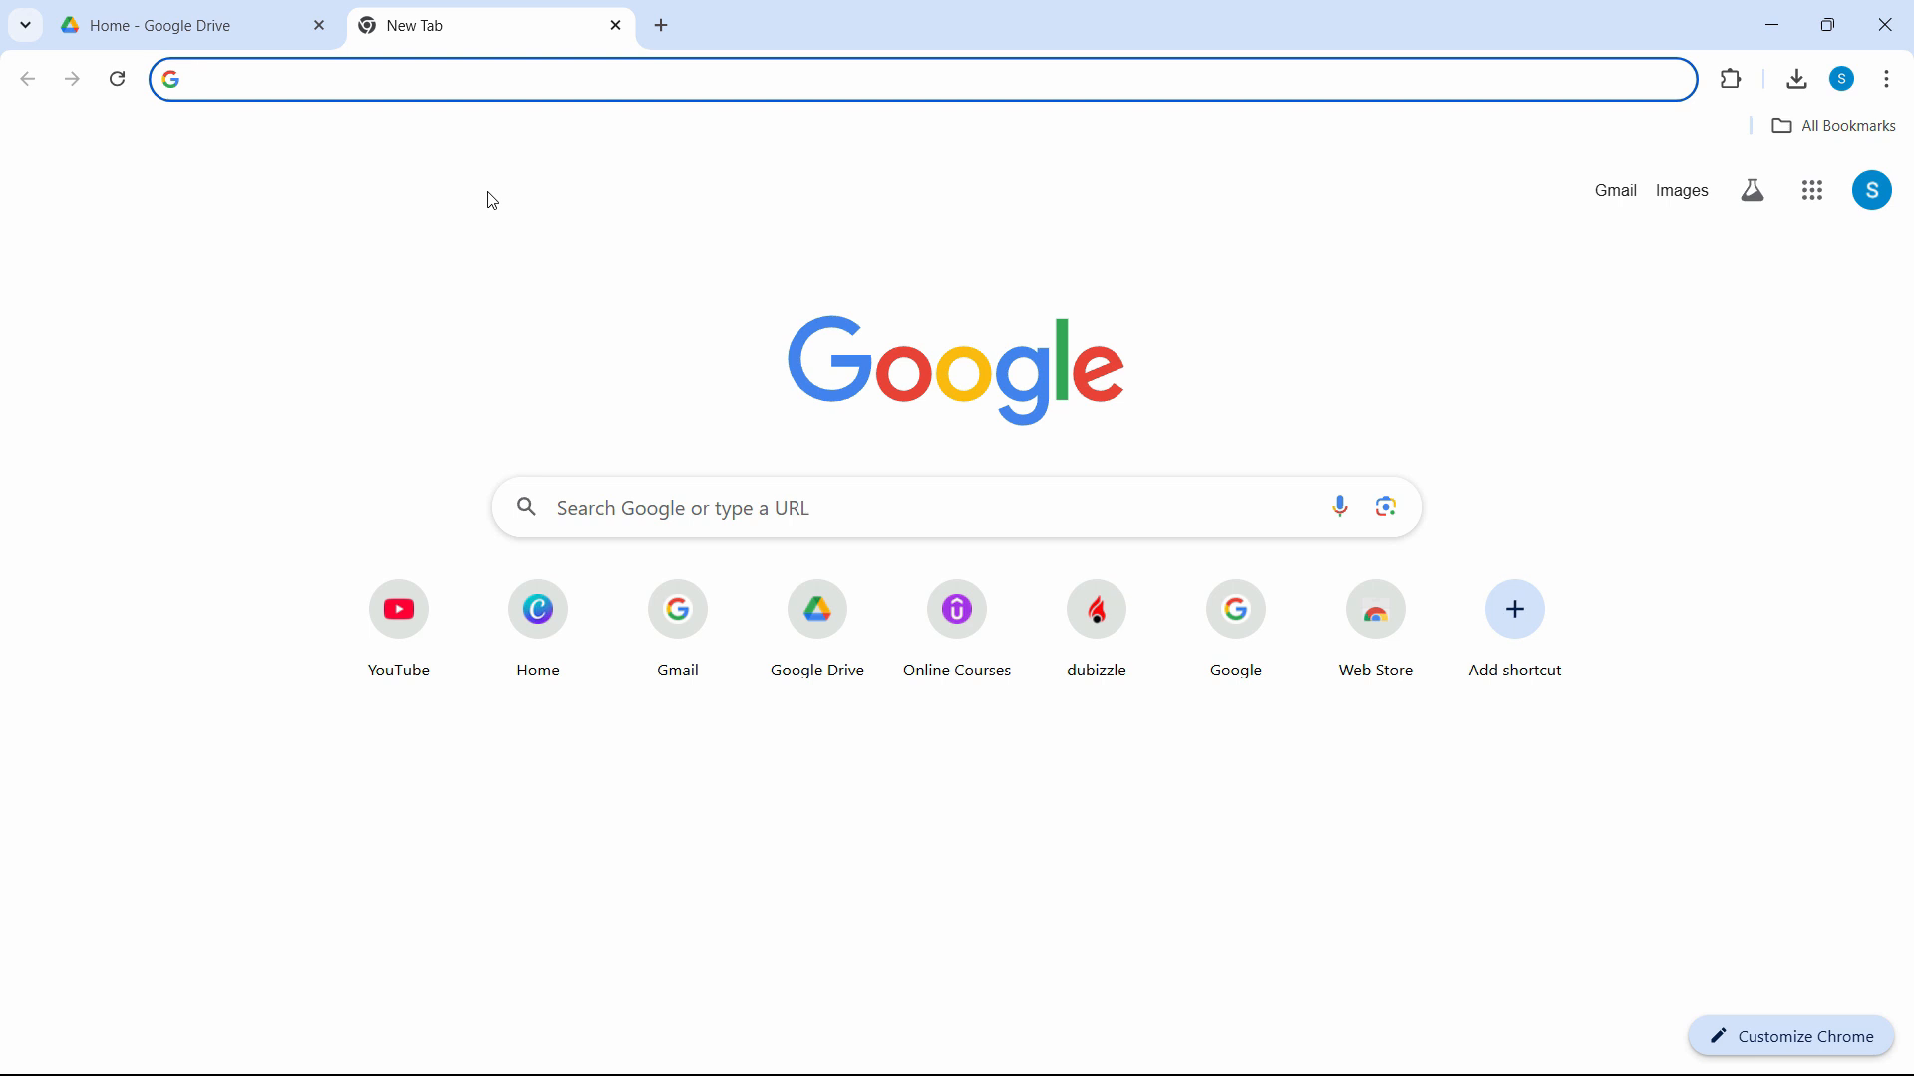
# Load gmail.com, launch Drive from Gmail's Google apps grid, and start another new tab.
pyautogui.write('gmail.com')
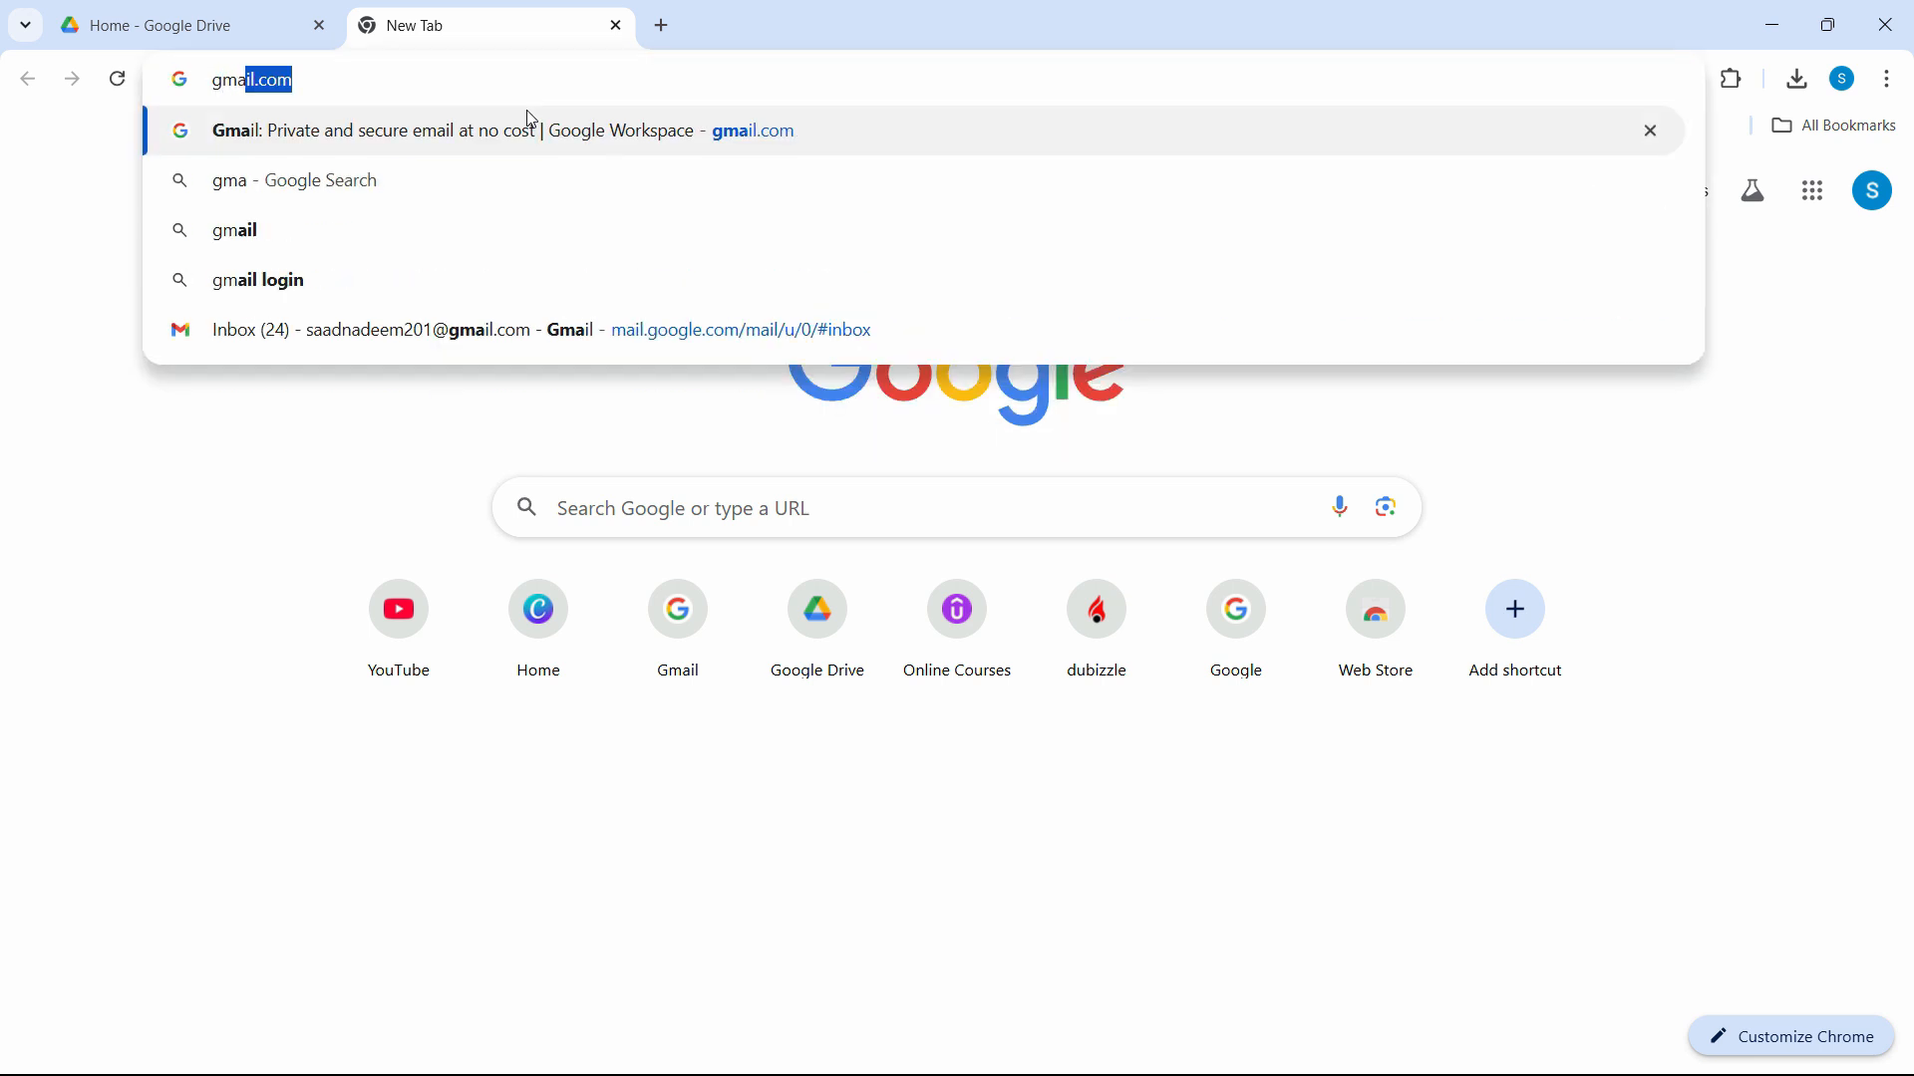
pyautogui.press('Return')
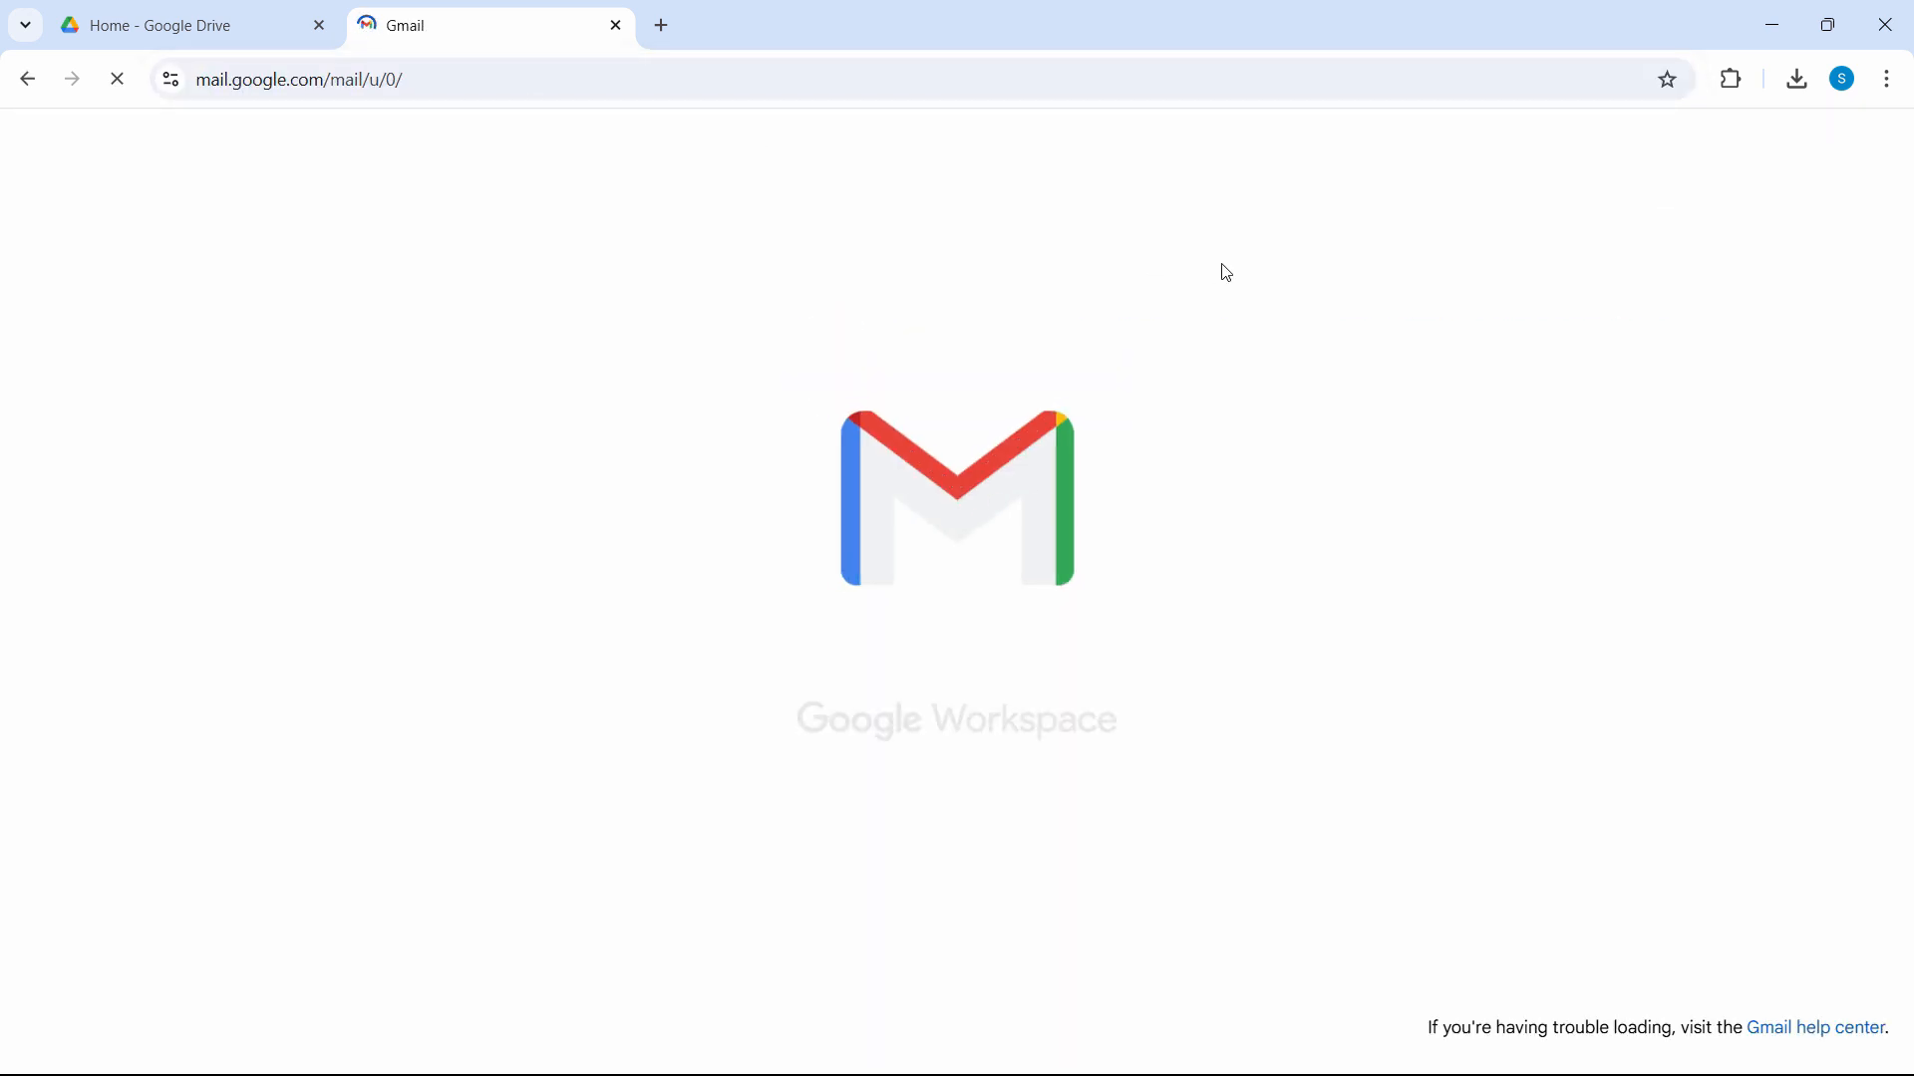
pyautogui.scroll(-5, 1357, 707)
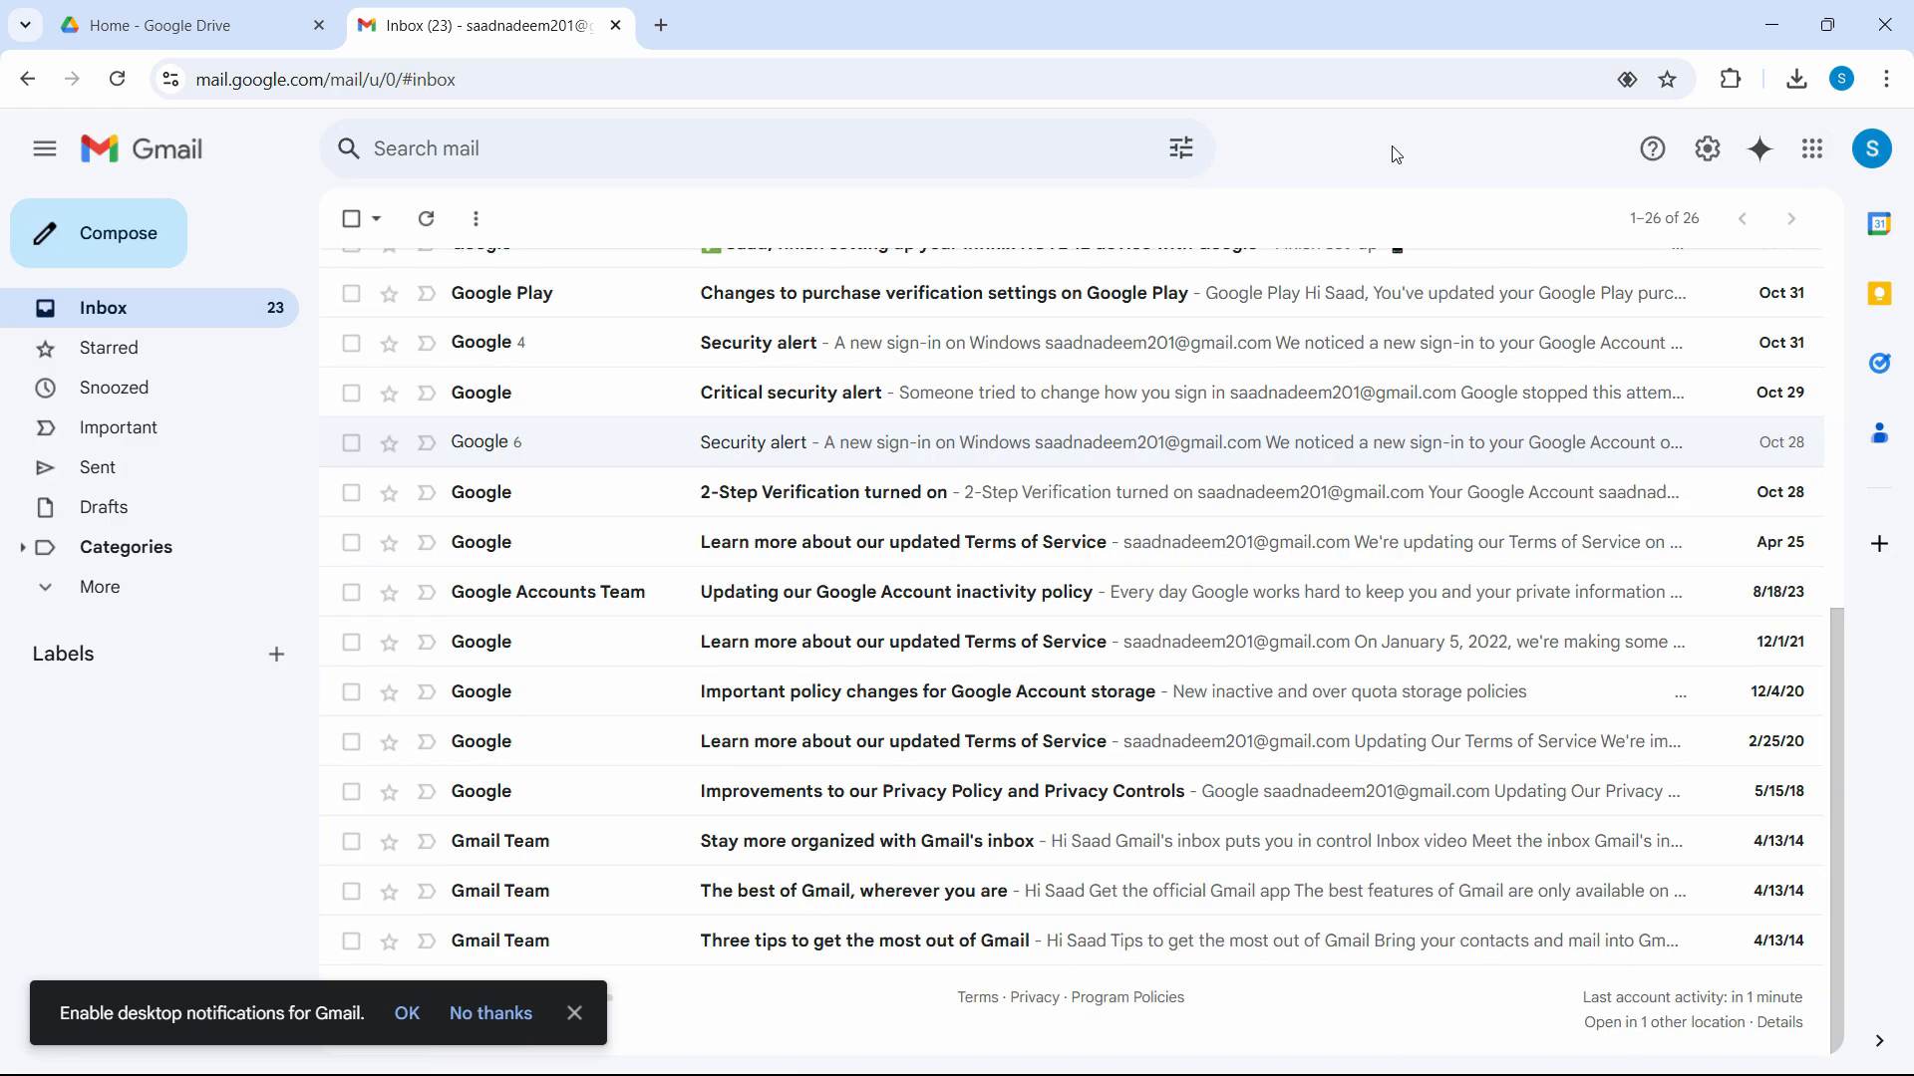
pyautogui.click(1813, 151)
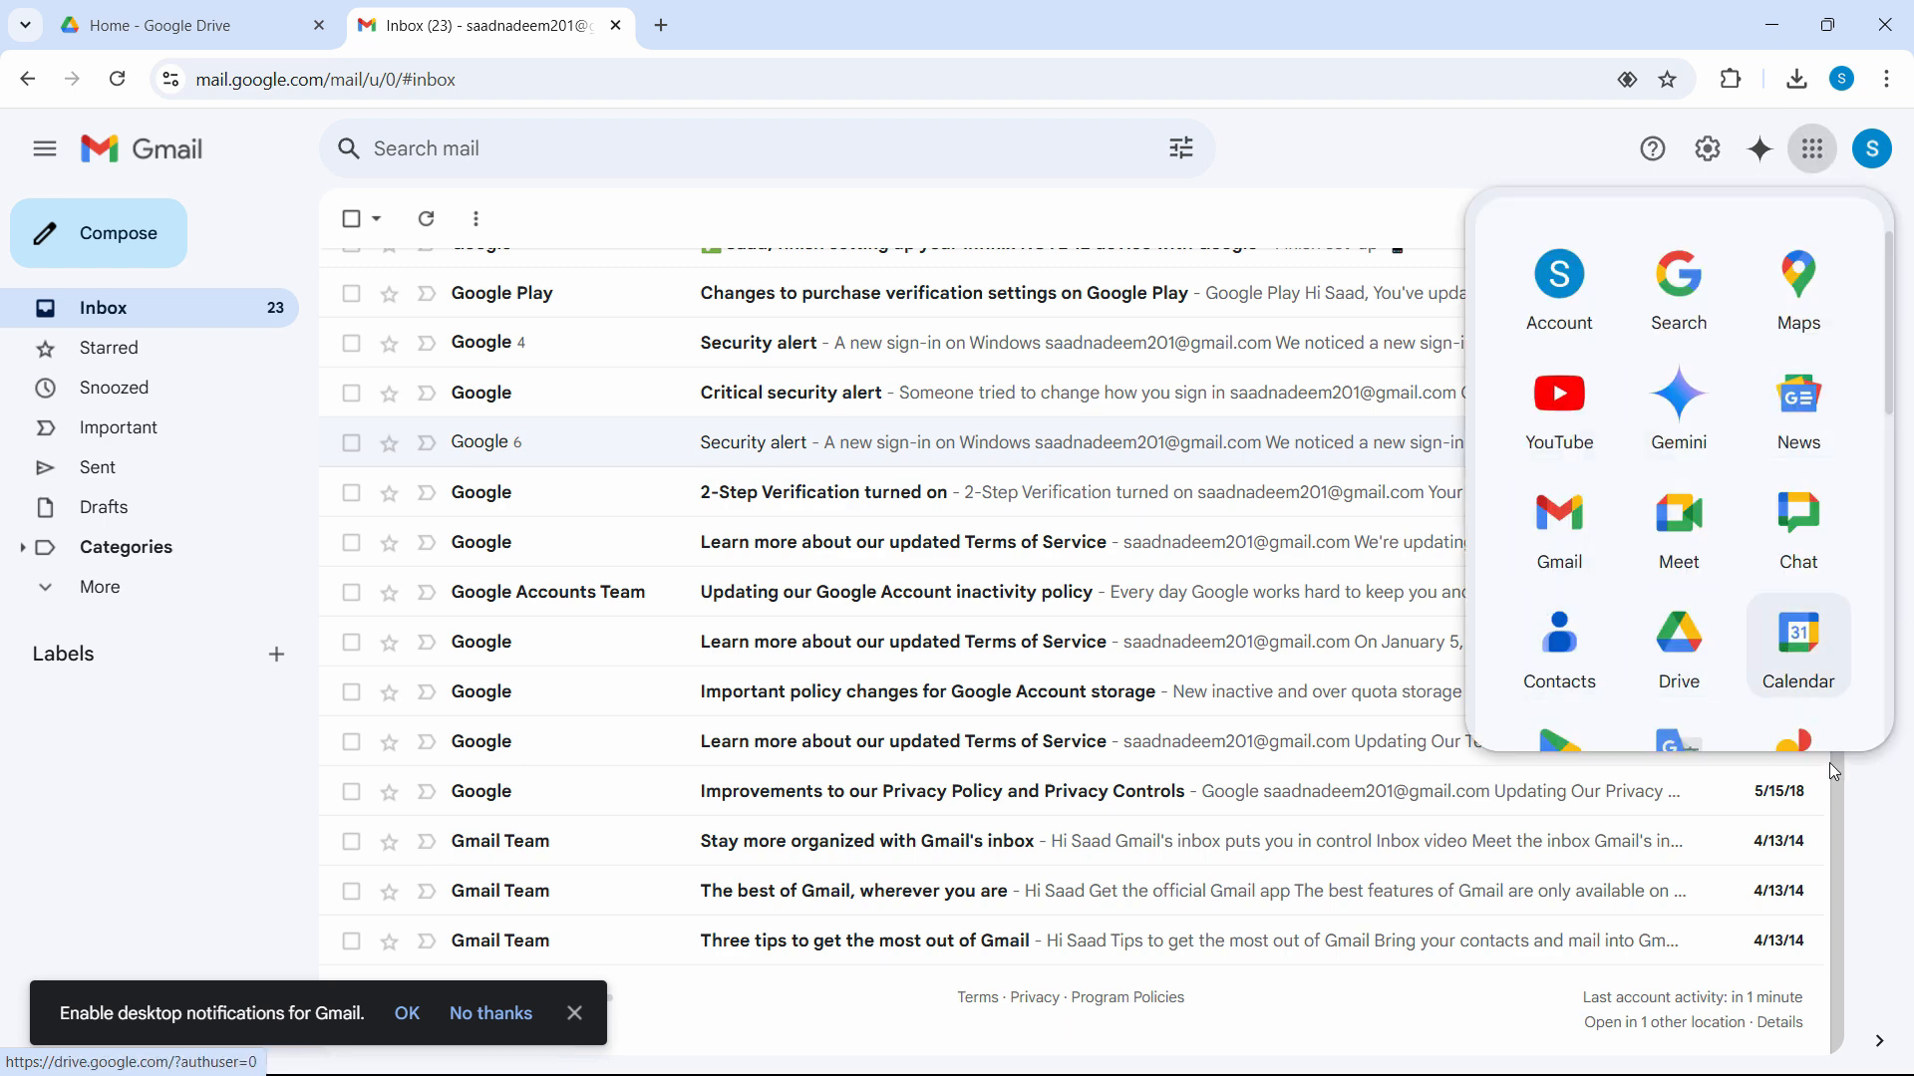
pyautogui.click(1682, 648)
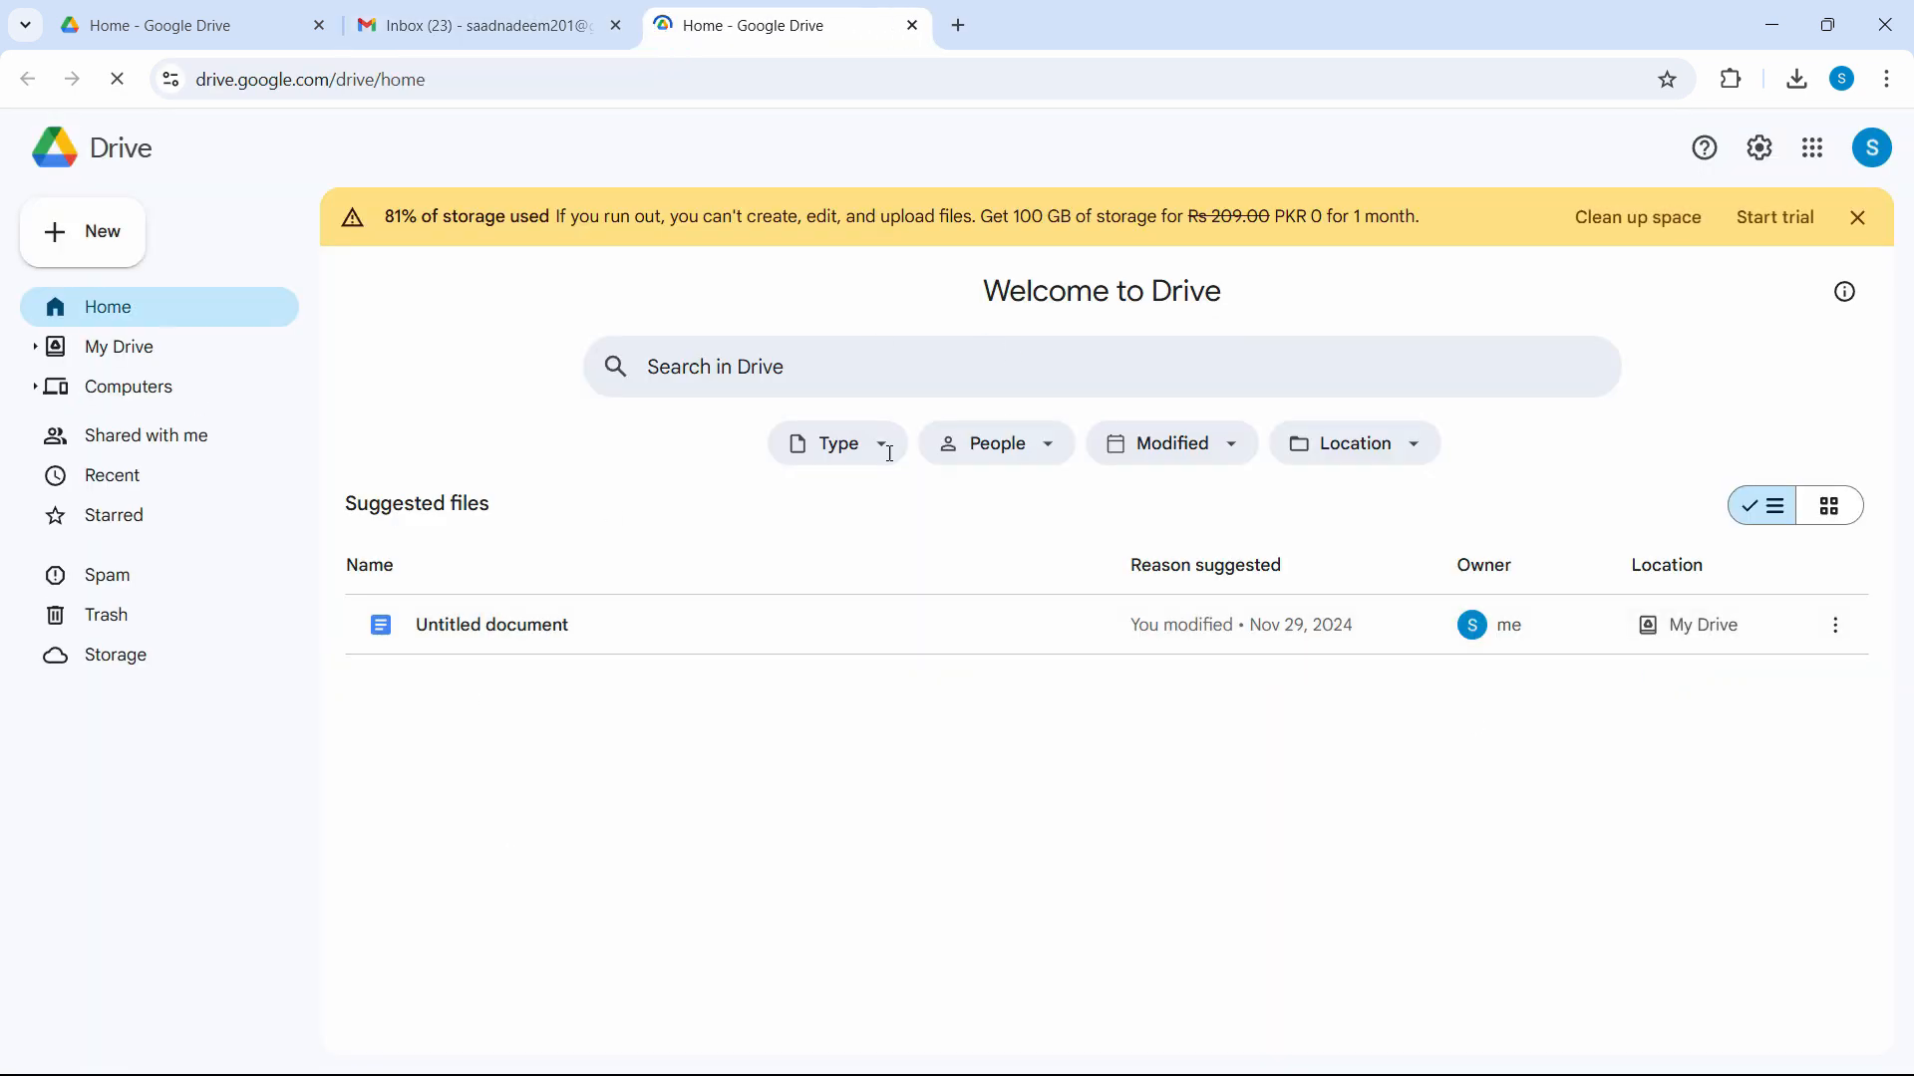
pyautogui.click(958, 25)
pyautogui.click(1008, 81)
# Load drive.google.com, dismiss the storage warning banner, and bring up Drive's New menu.
pyautogui.write('drive.google.com')
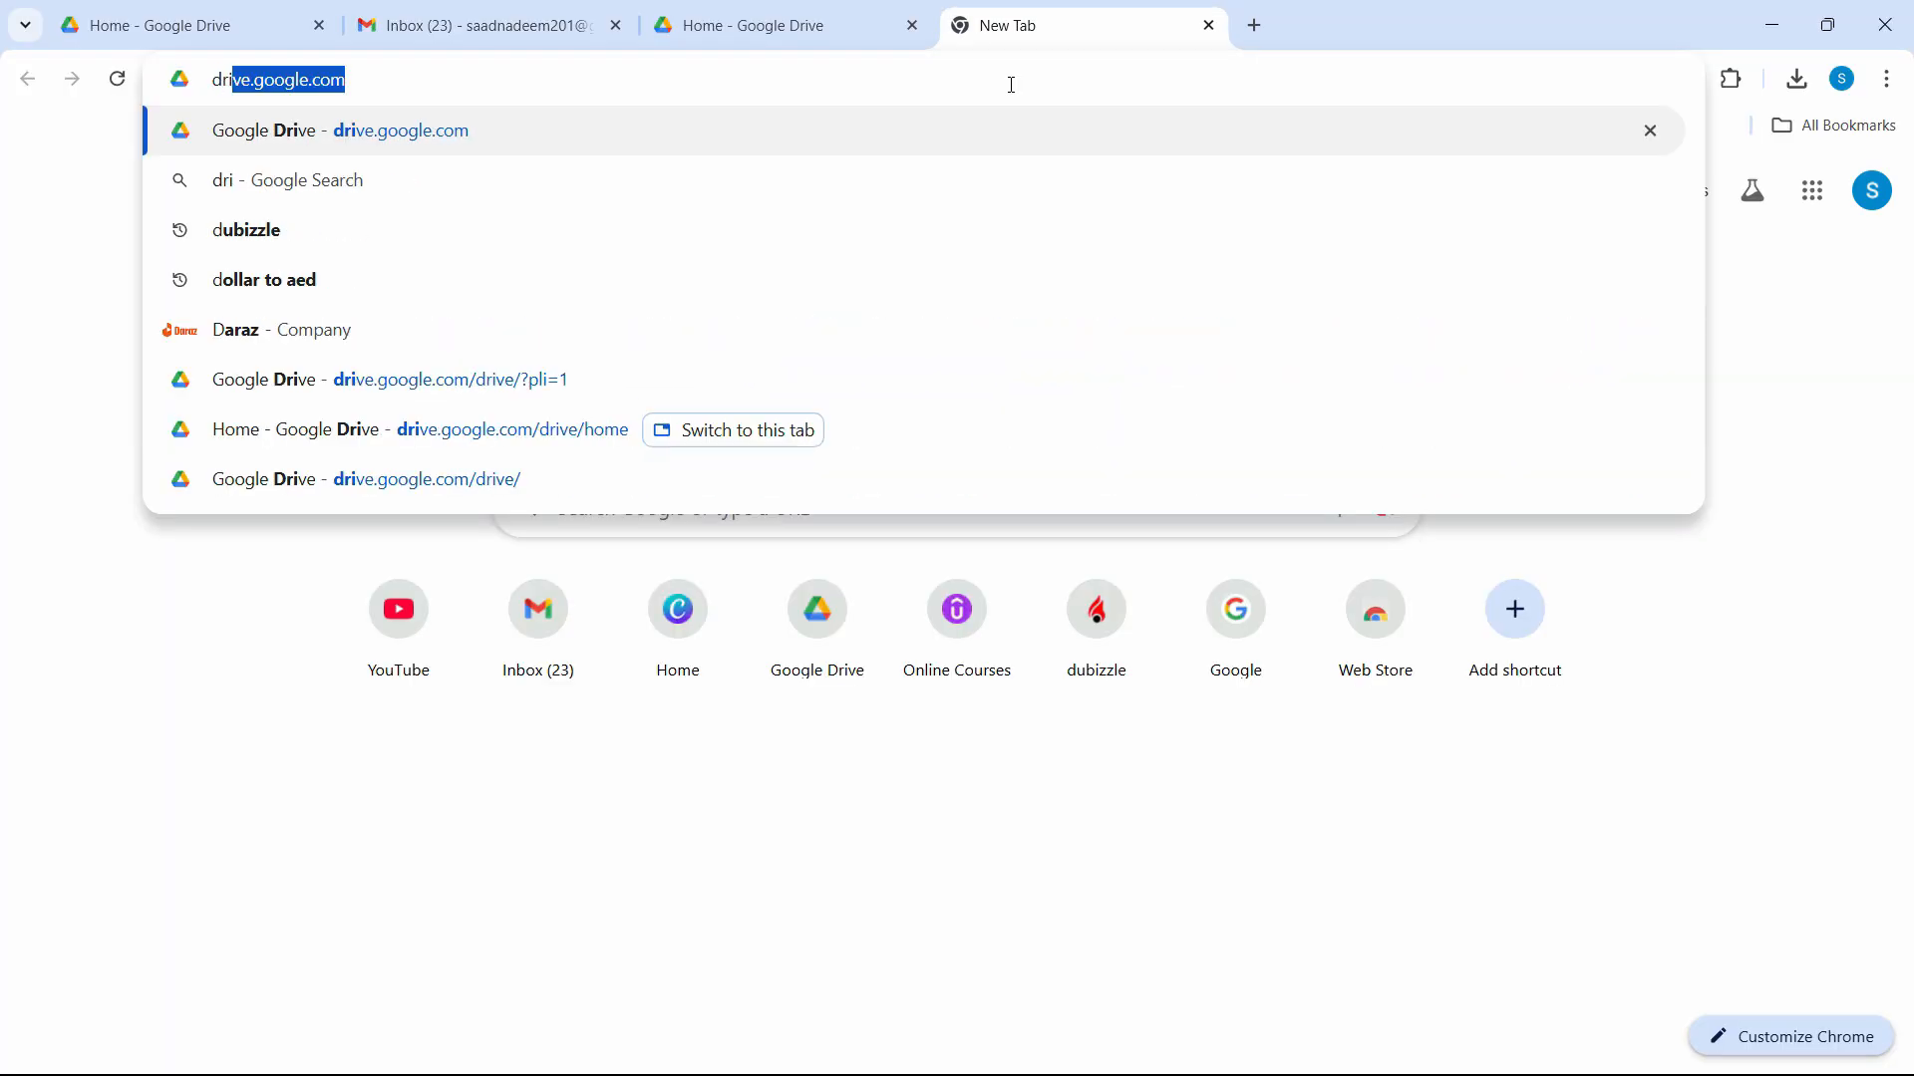
pyautogui.click(449, 132)
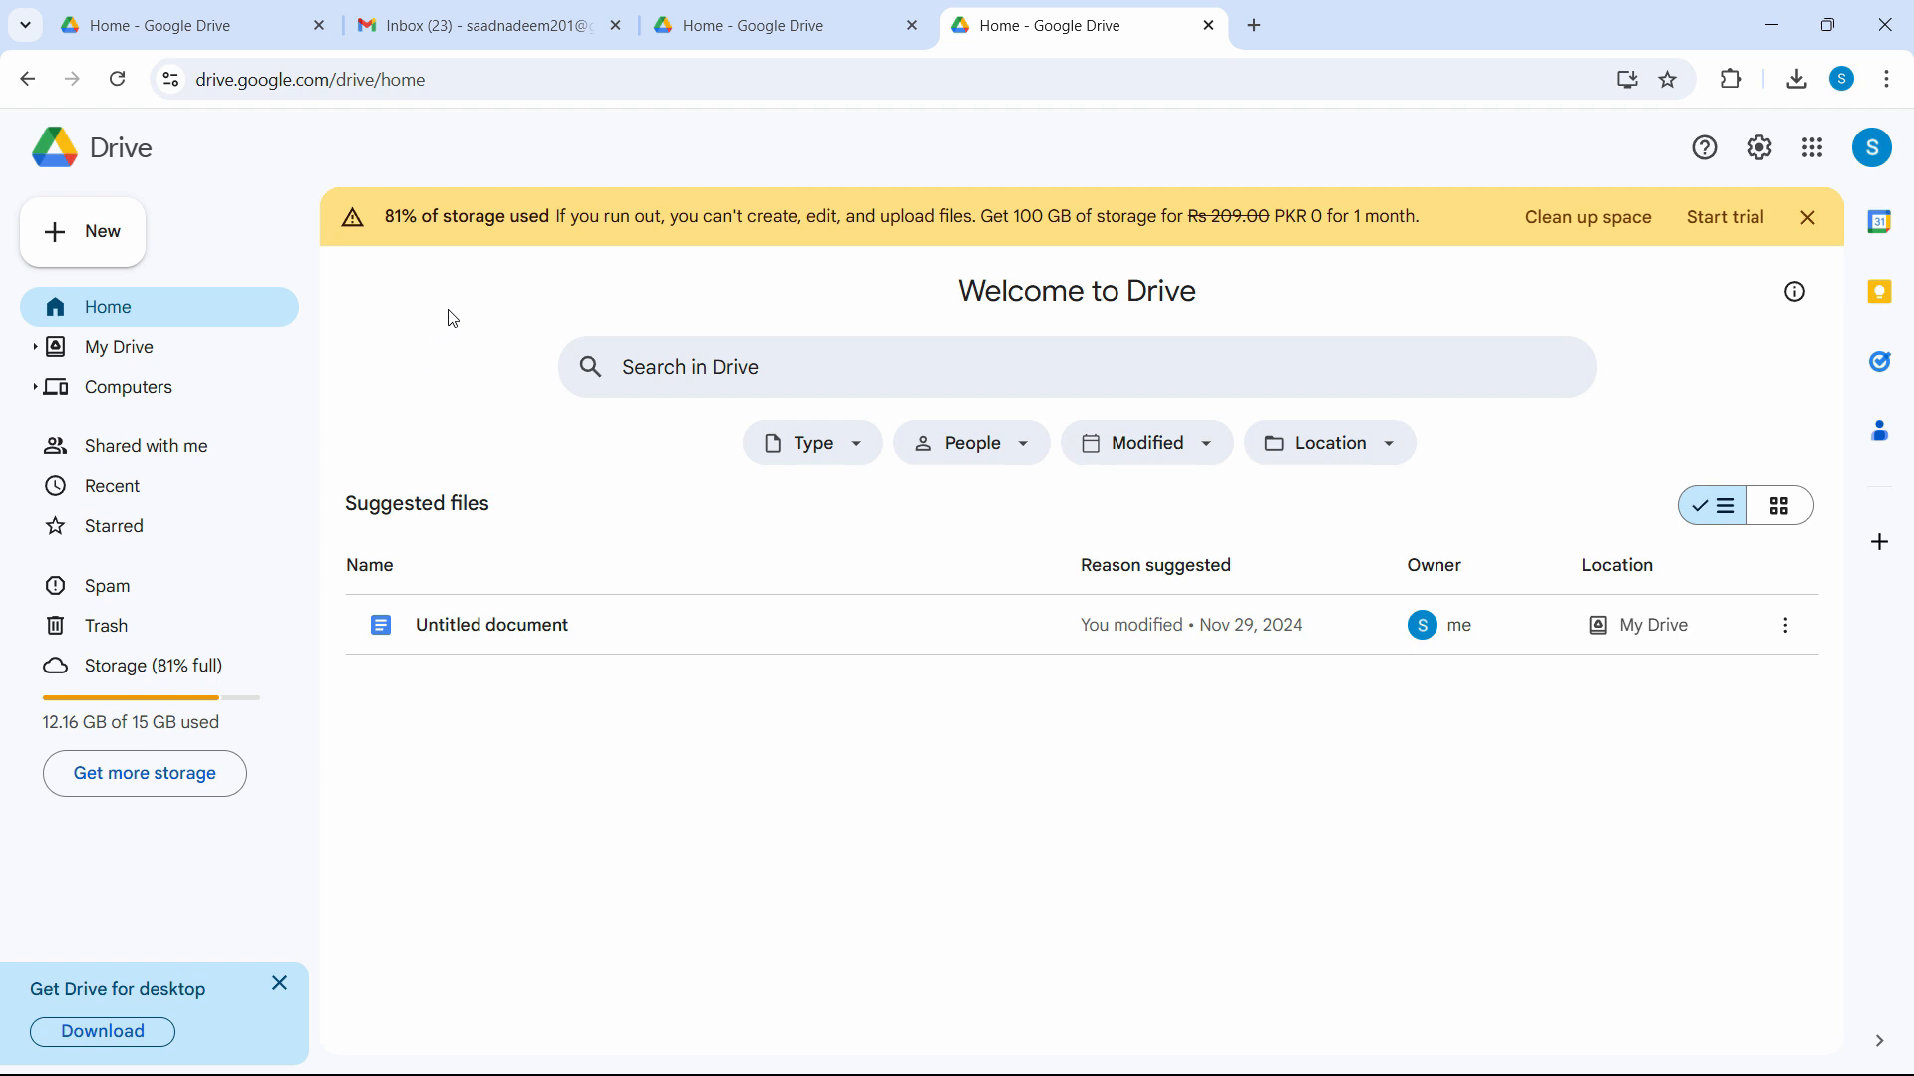
pyautogui.click(1810, 218)
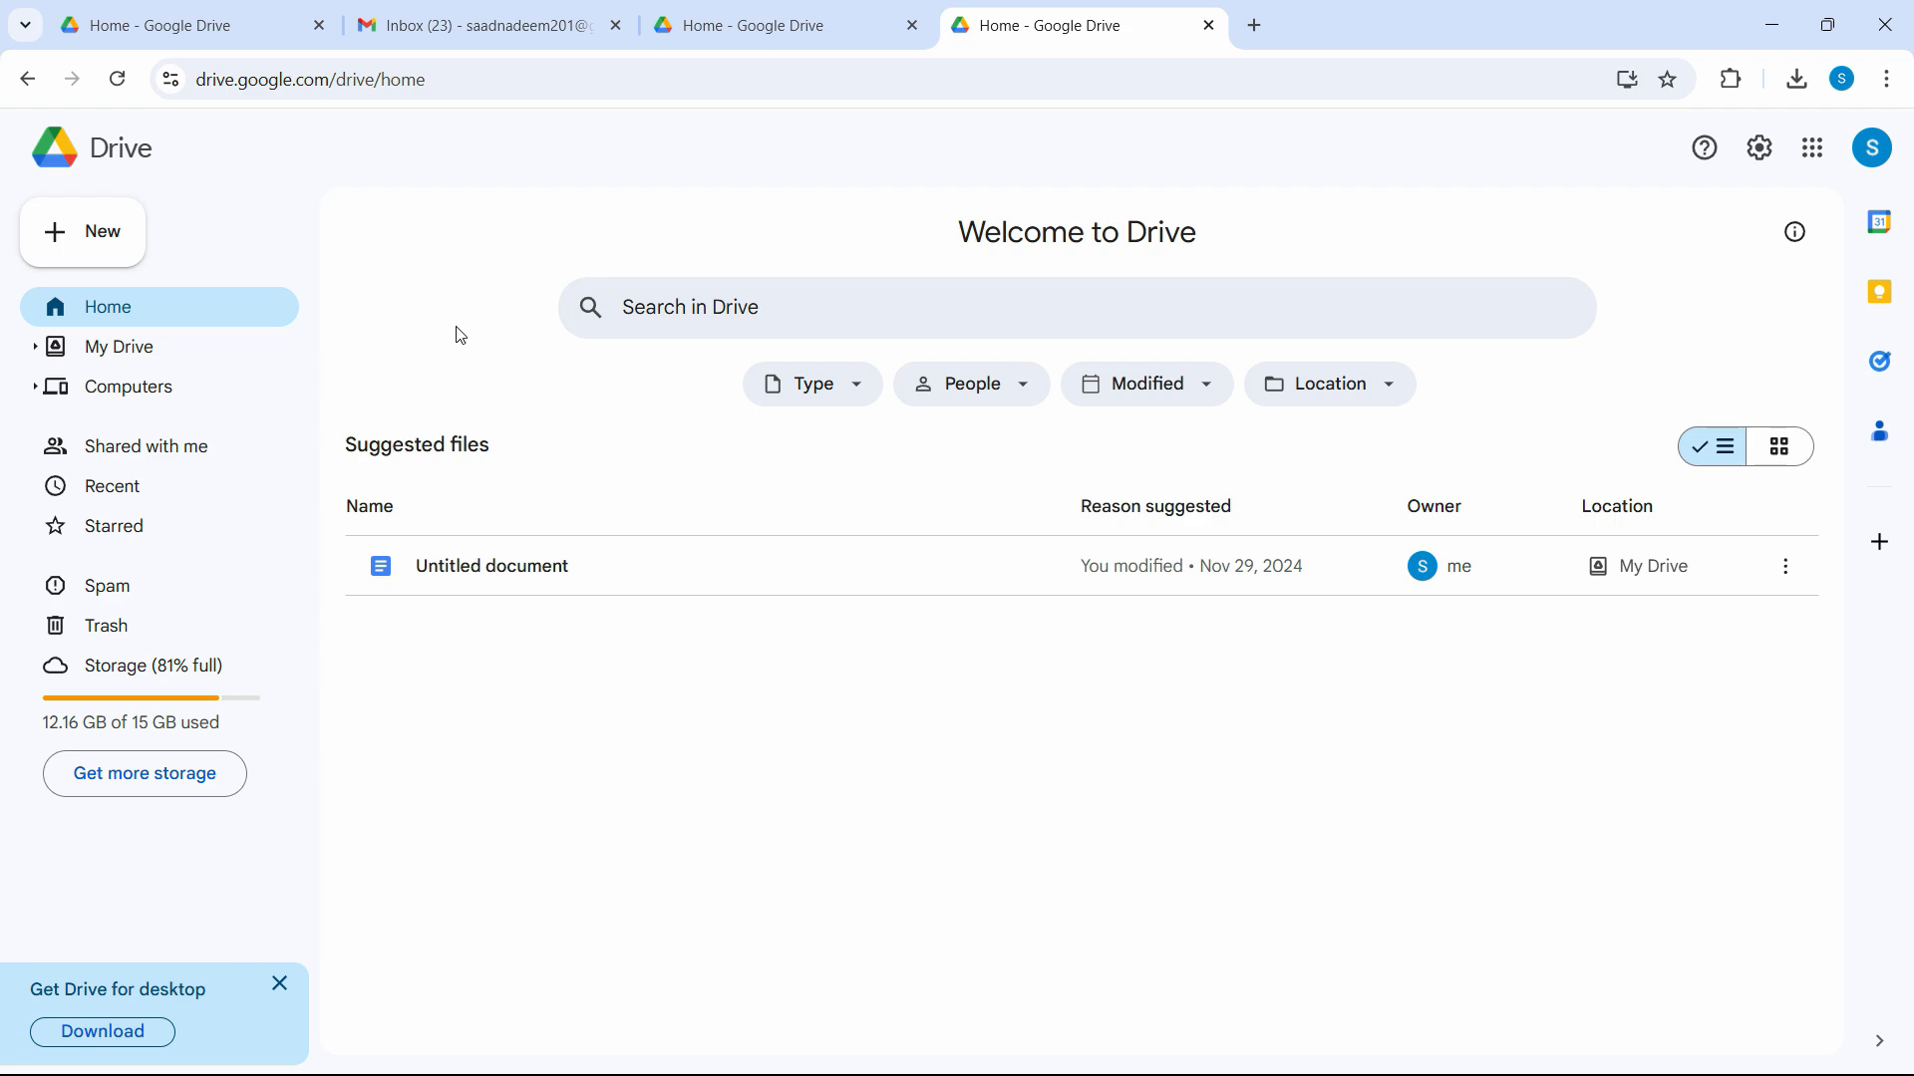
pyautogui.click(101, 251)
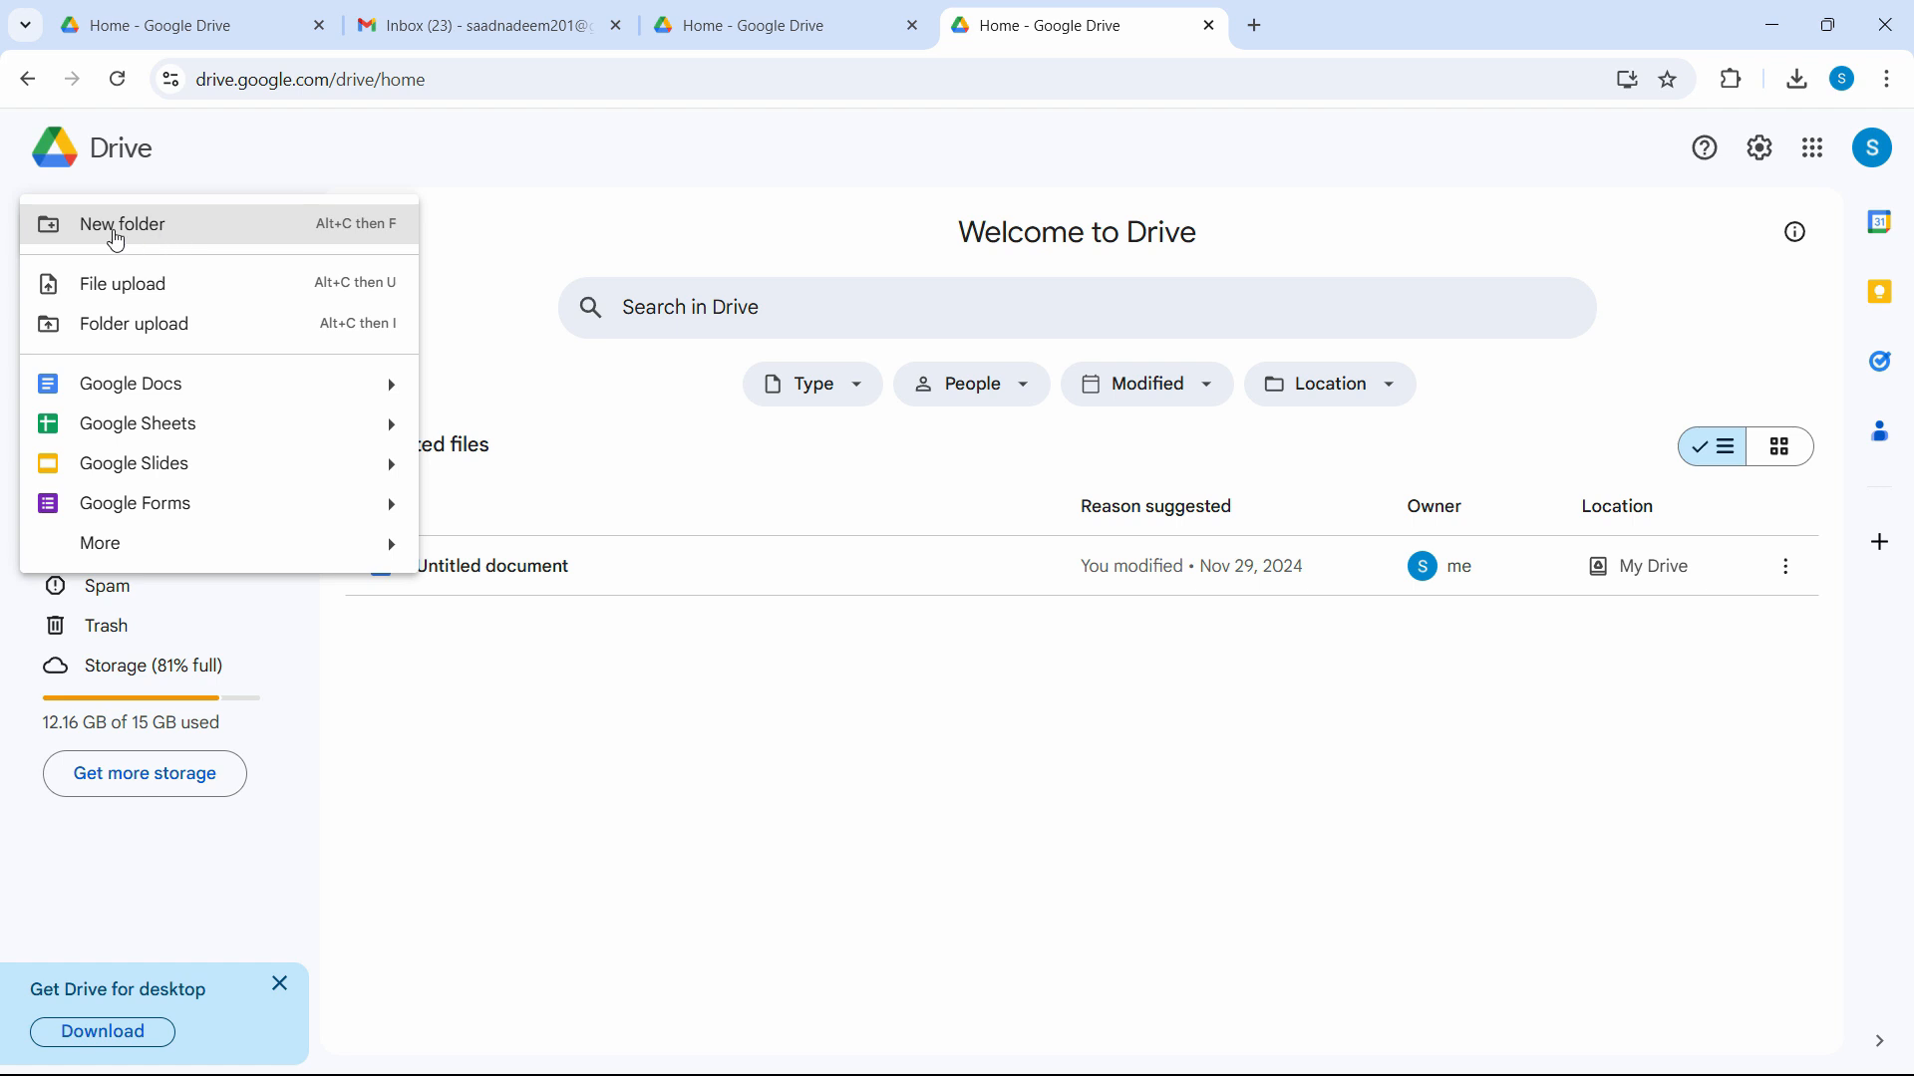
# Create a folder named 'My Files to Share' in My Drive.
pyautogui.click(170, 237)
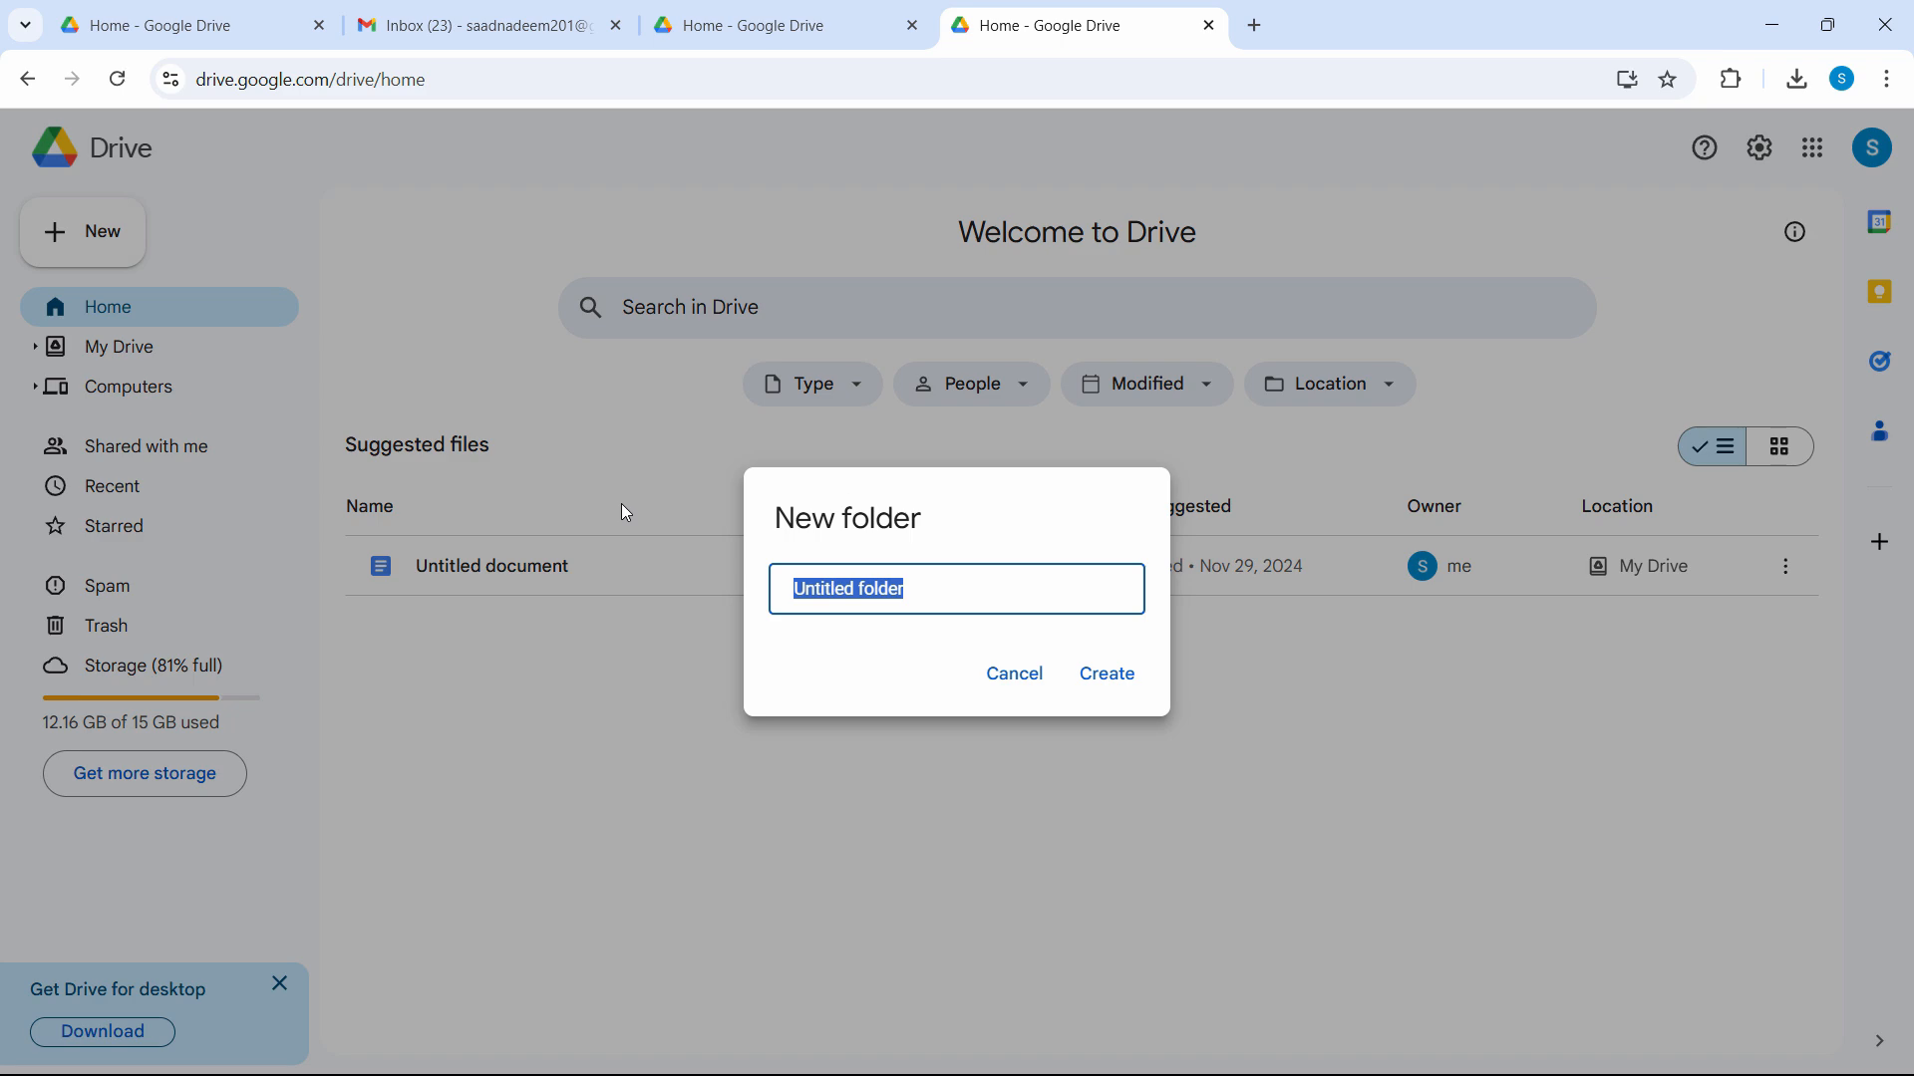
pyautogui.write('My File')
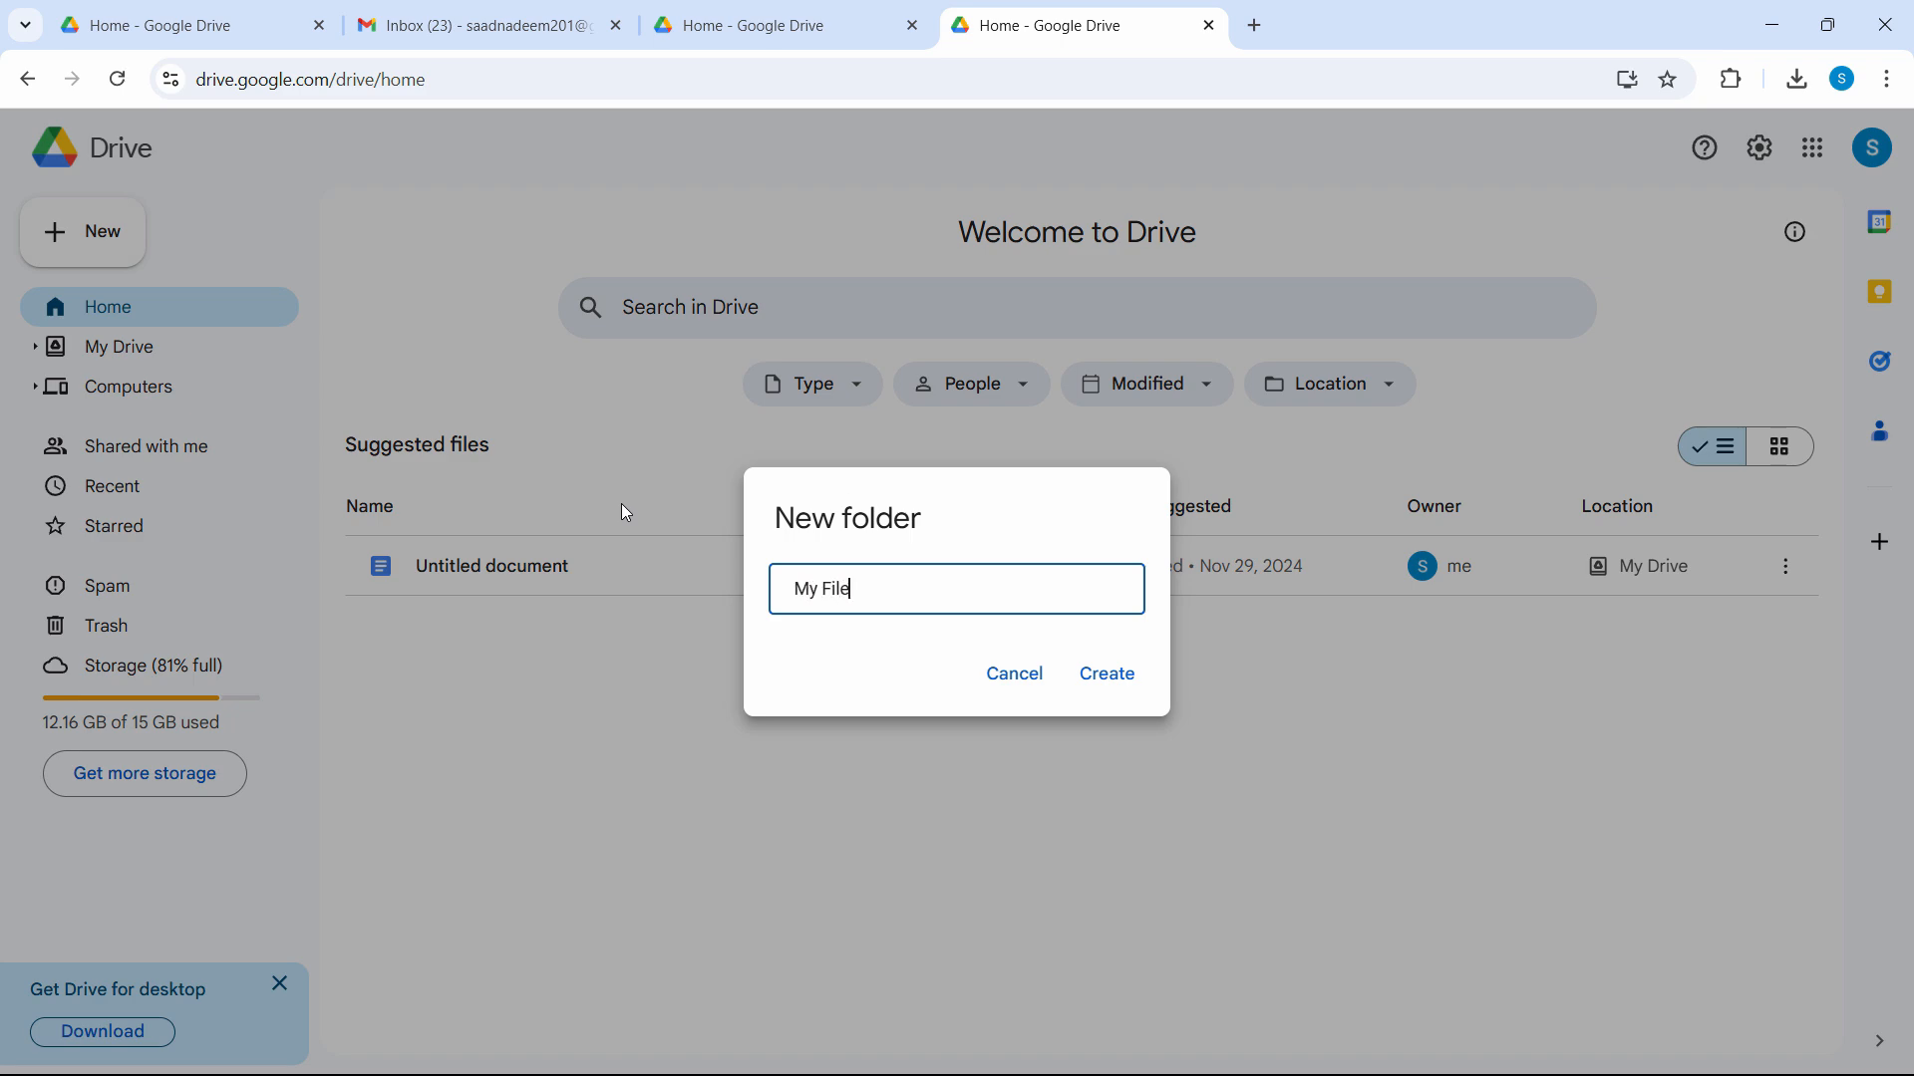
pyautogui.write('s to Share')
pyautogui.click(1118, 684)
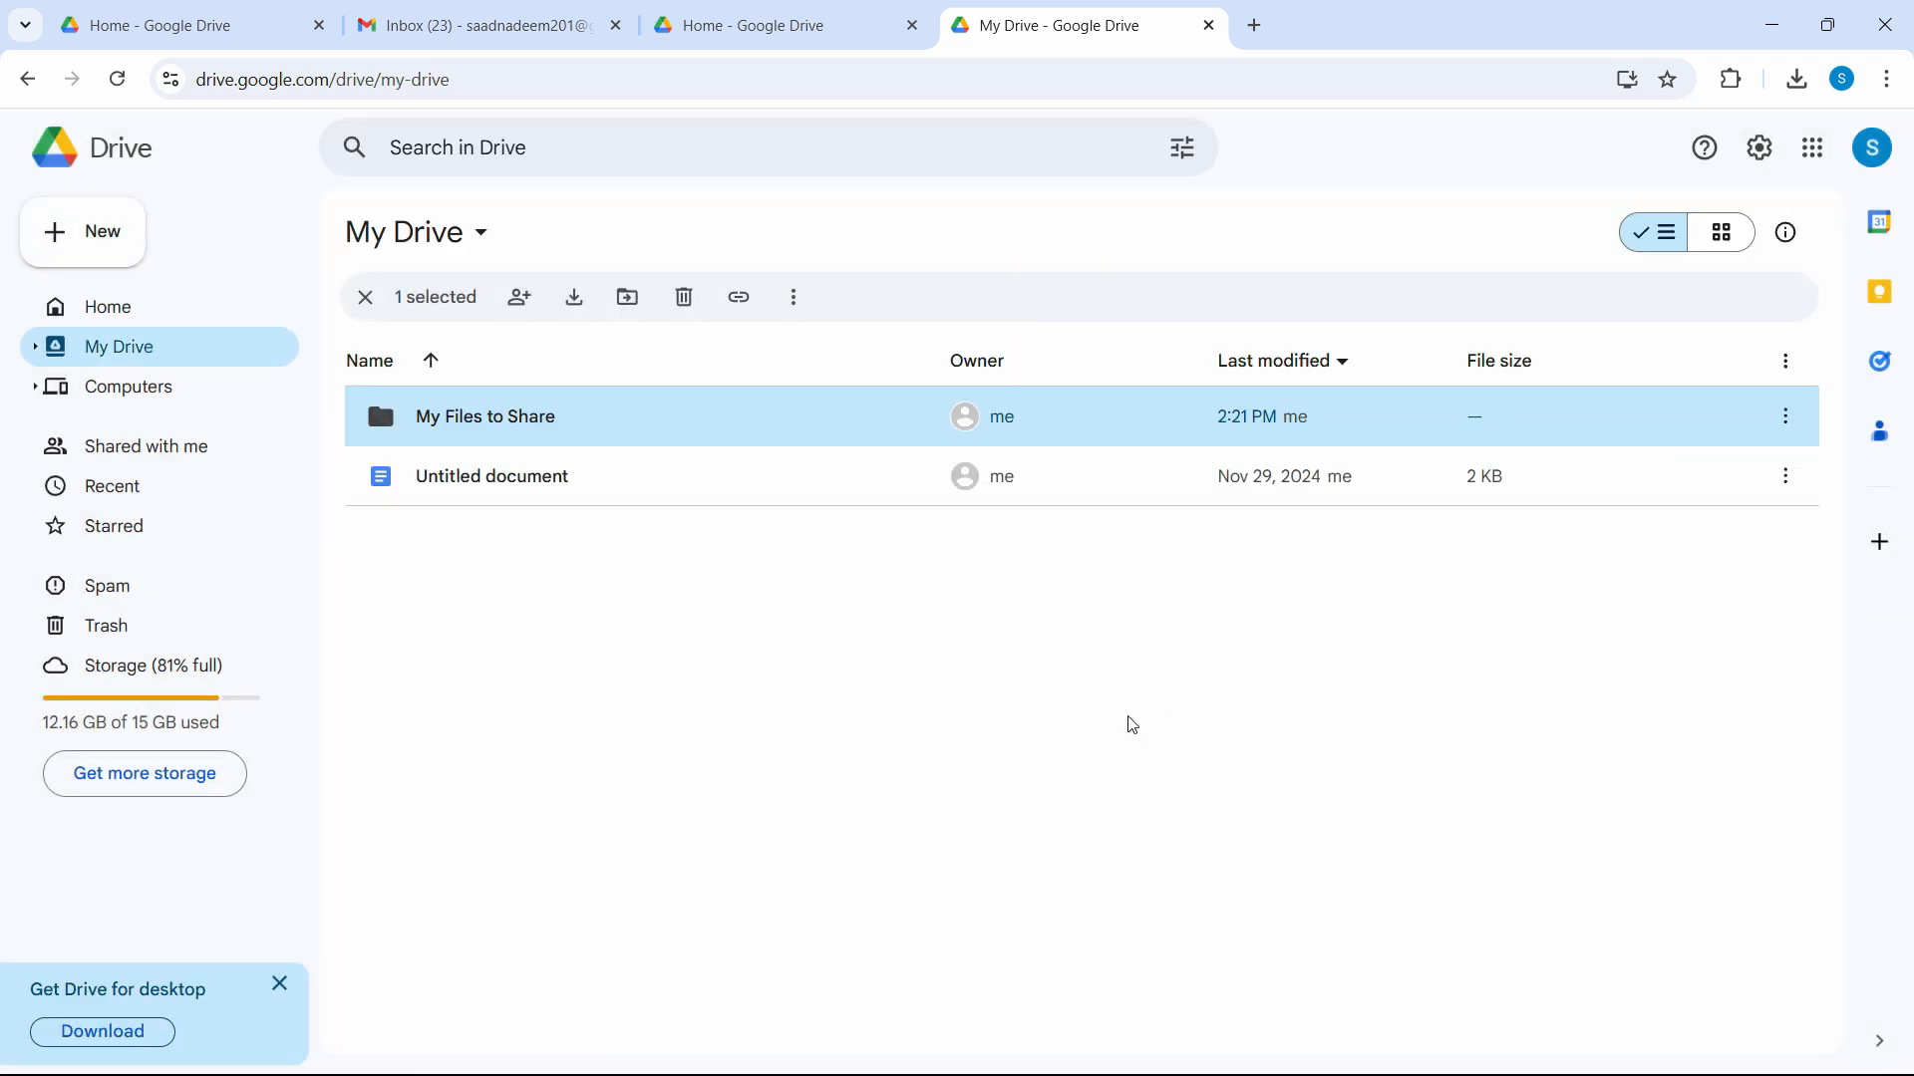
# Inside 'My Files to Share', create a subfolder named 'Folder A'.
pyautogui.click(603, 718)
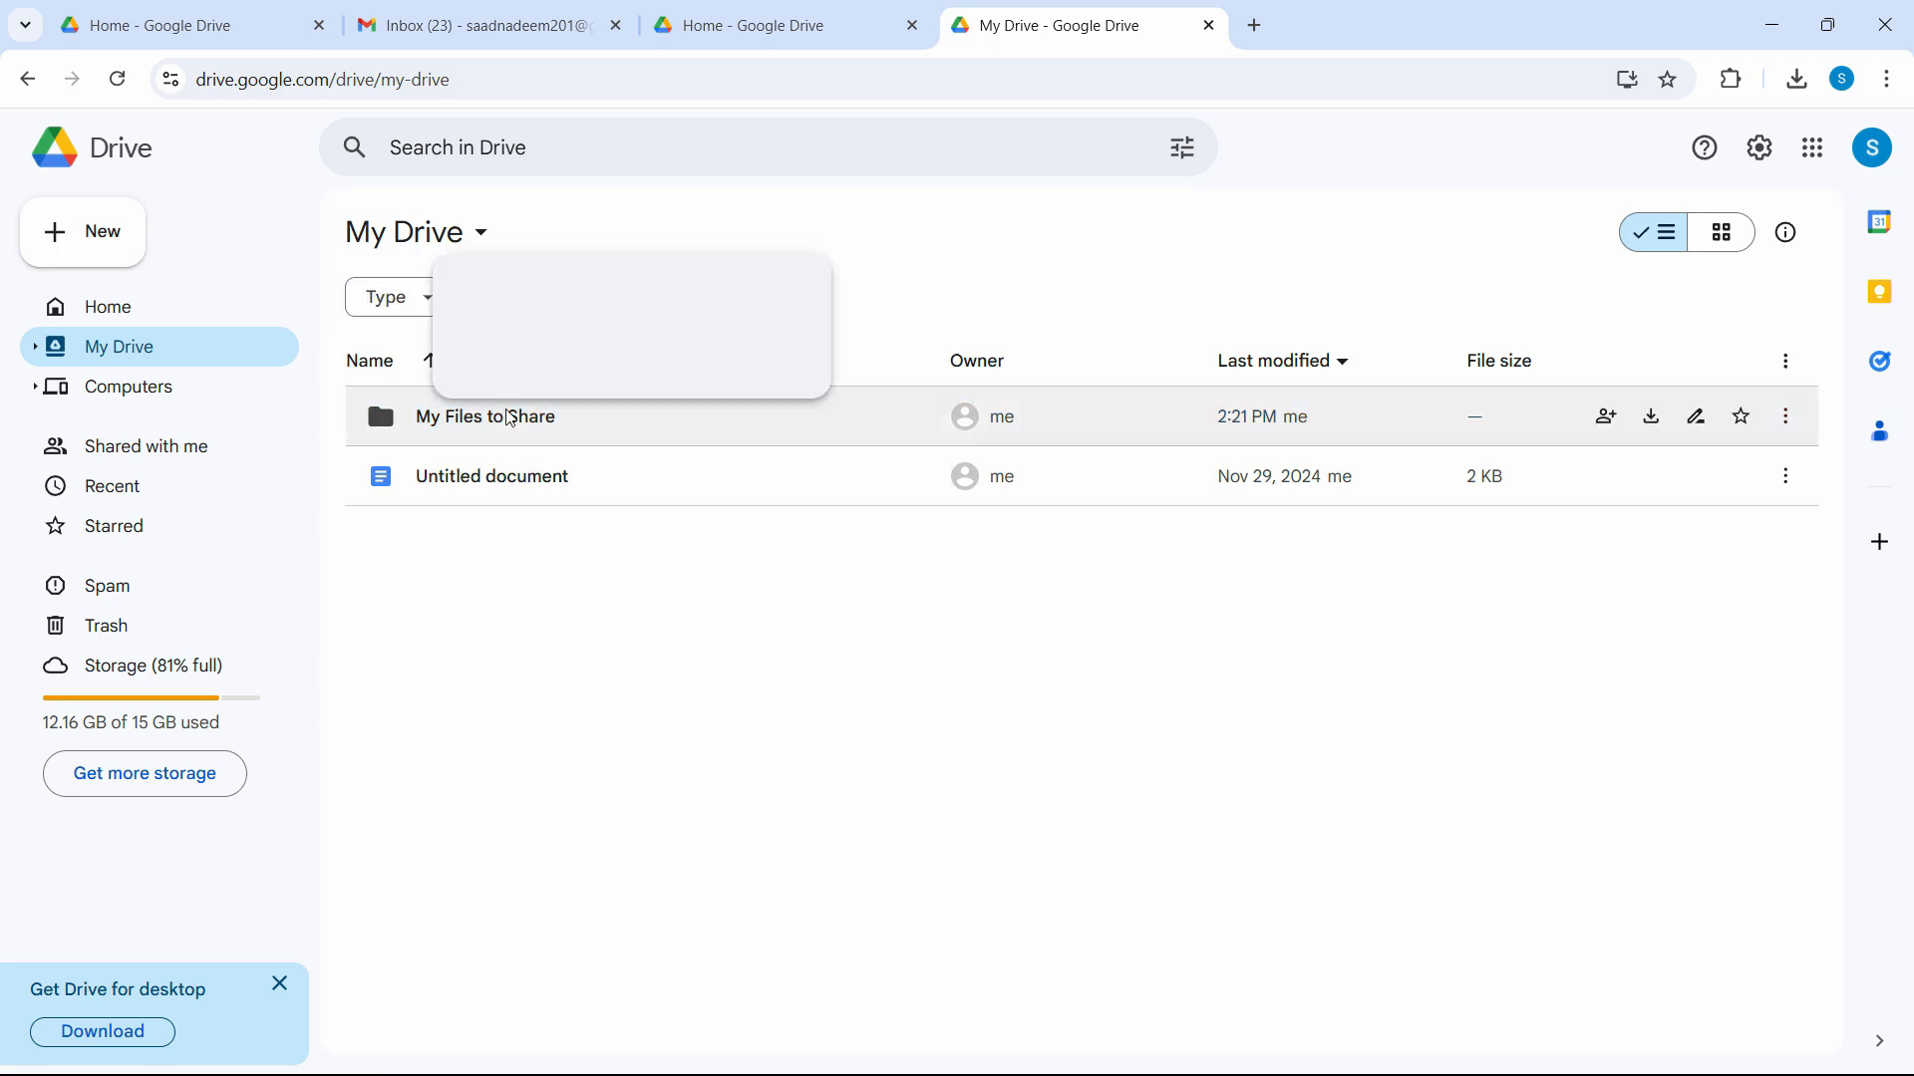
pyautogui.doubleClick(529, 421)
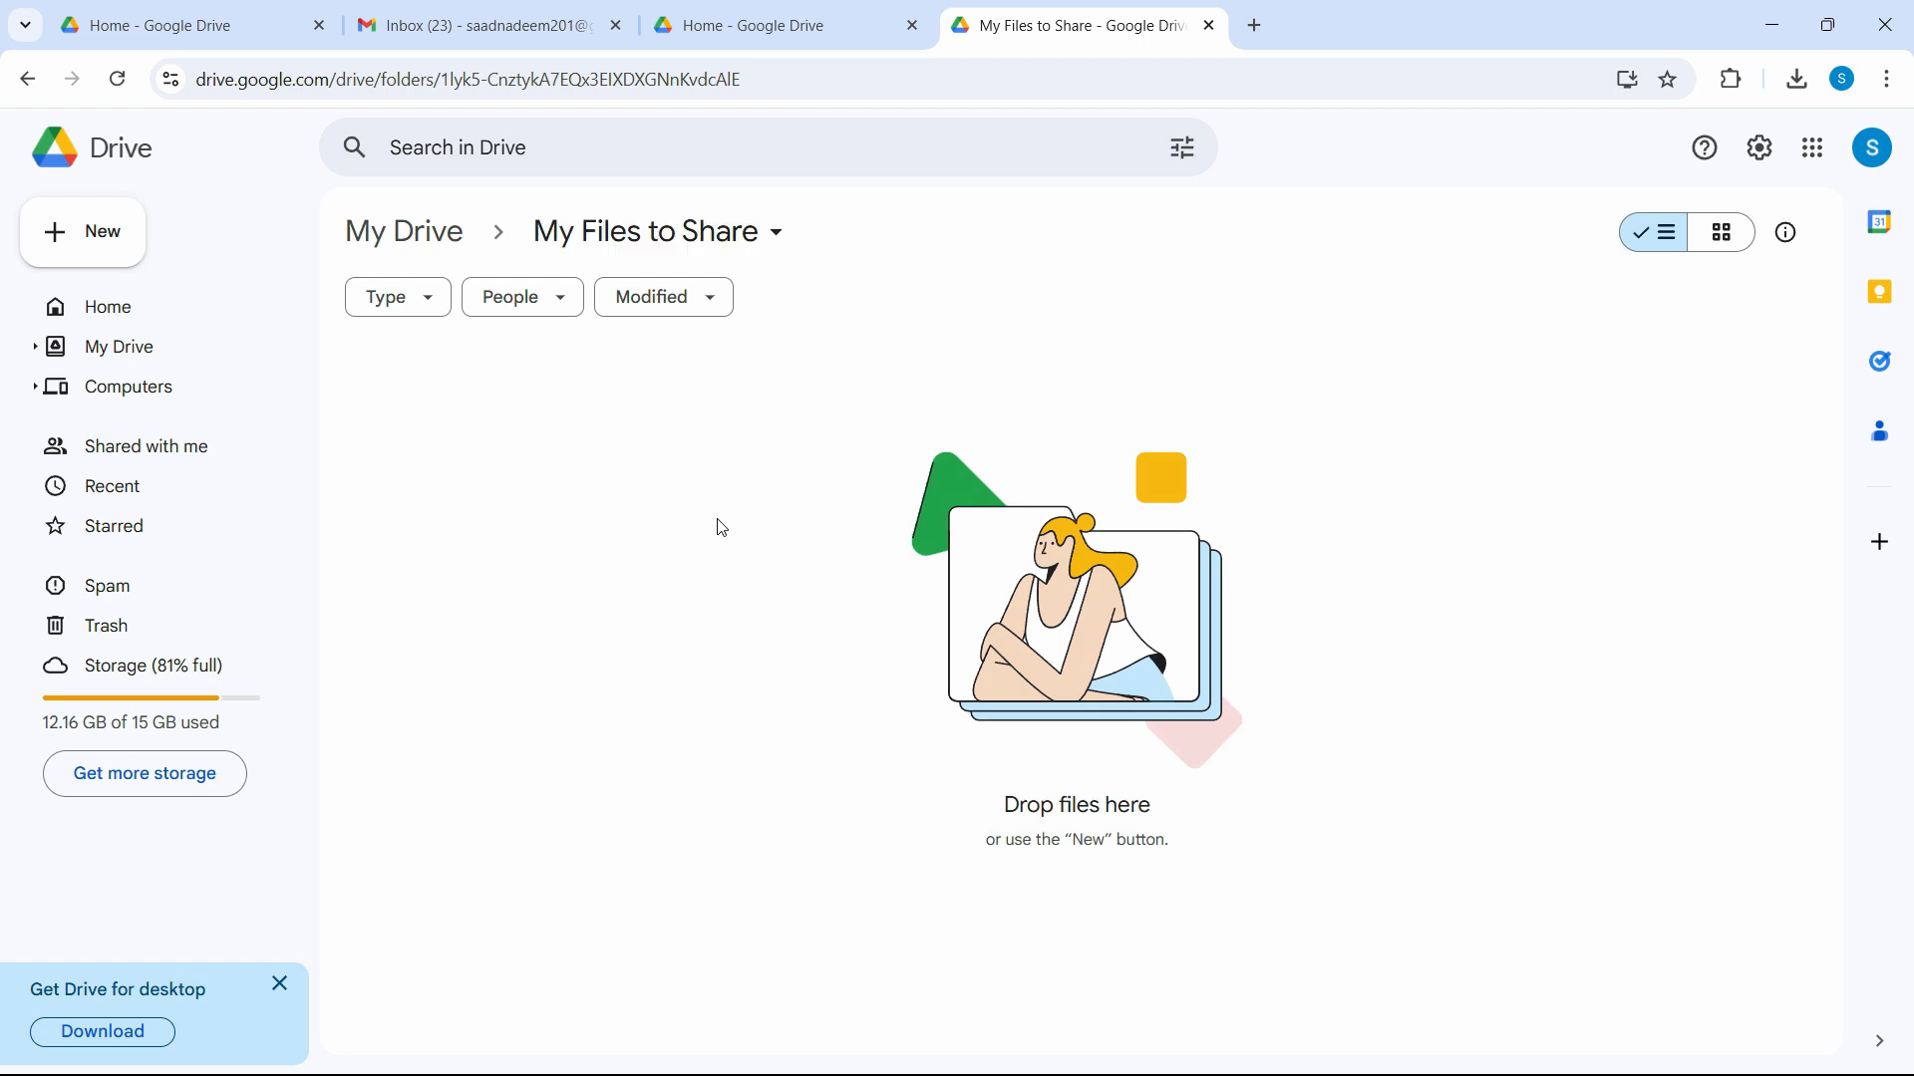
pyautogui.rightClick(707, 533)
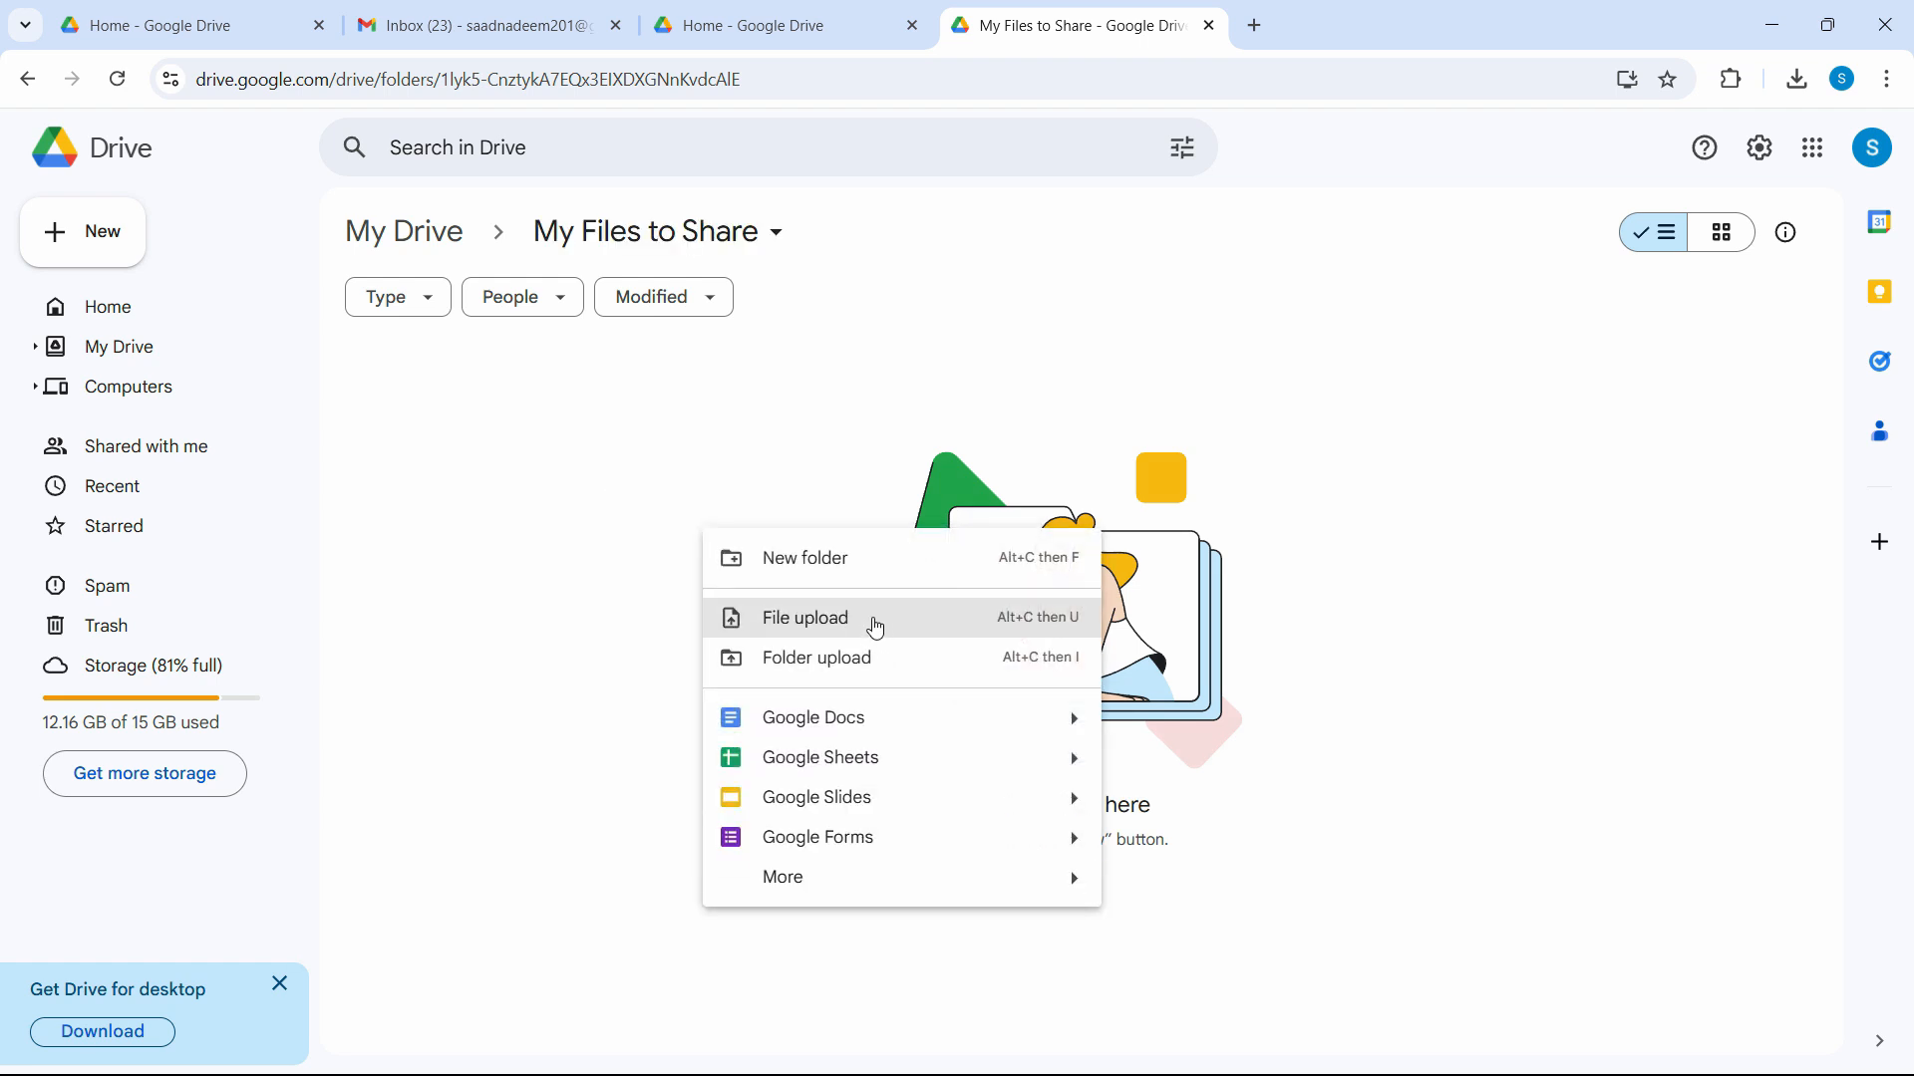
pyautogui.click(865, 572)
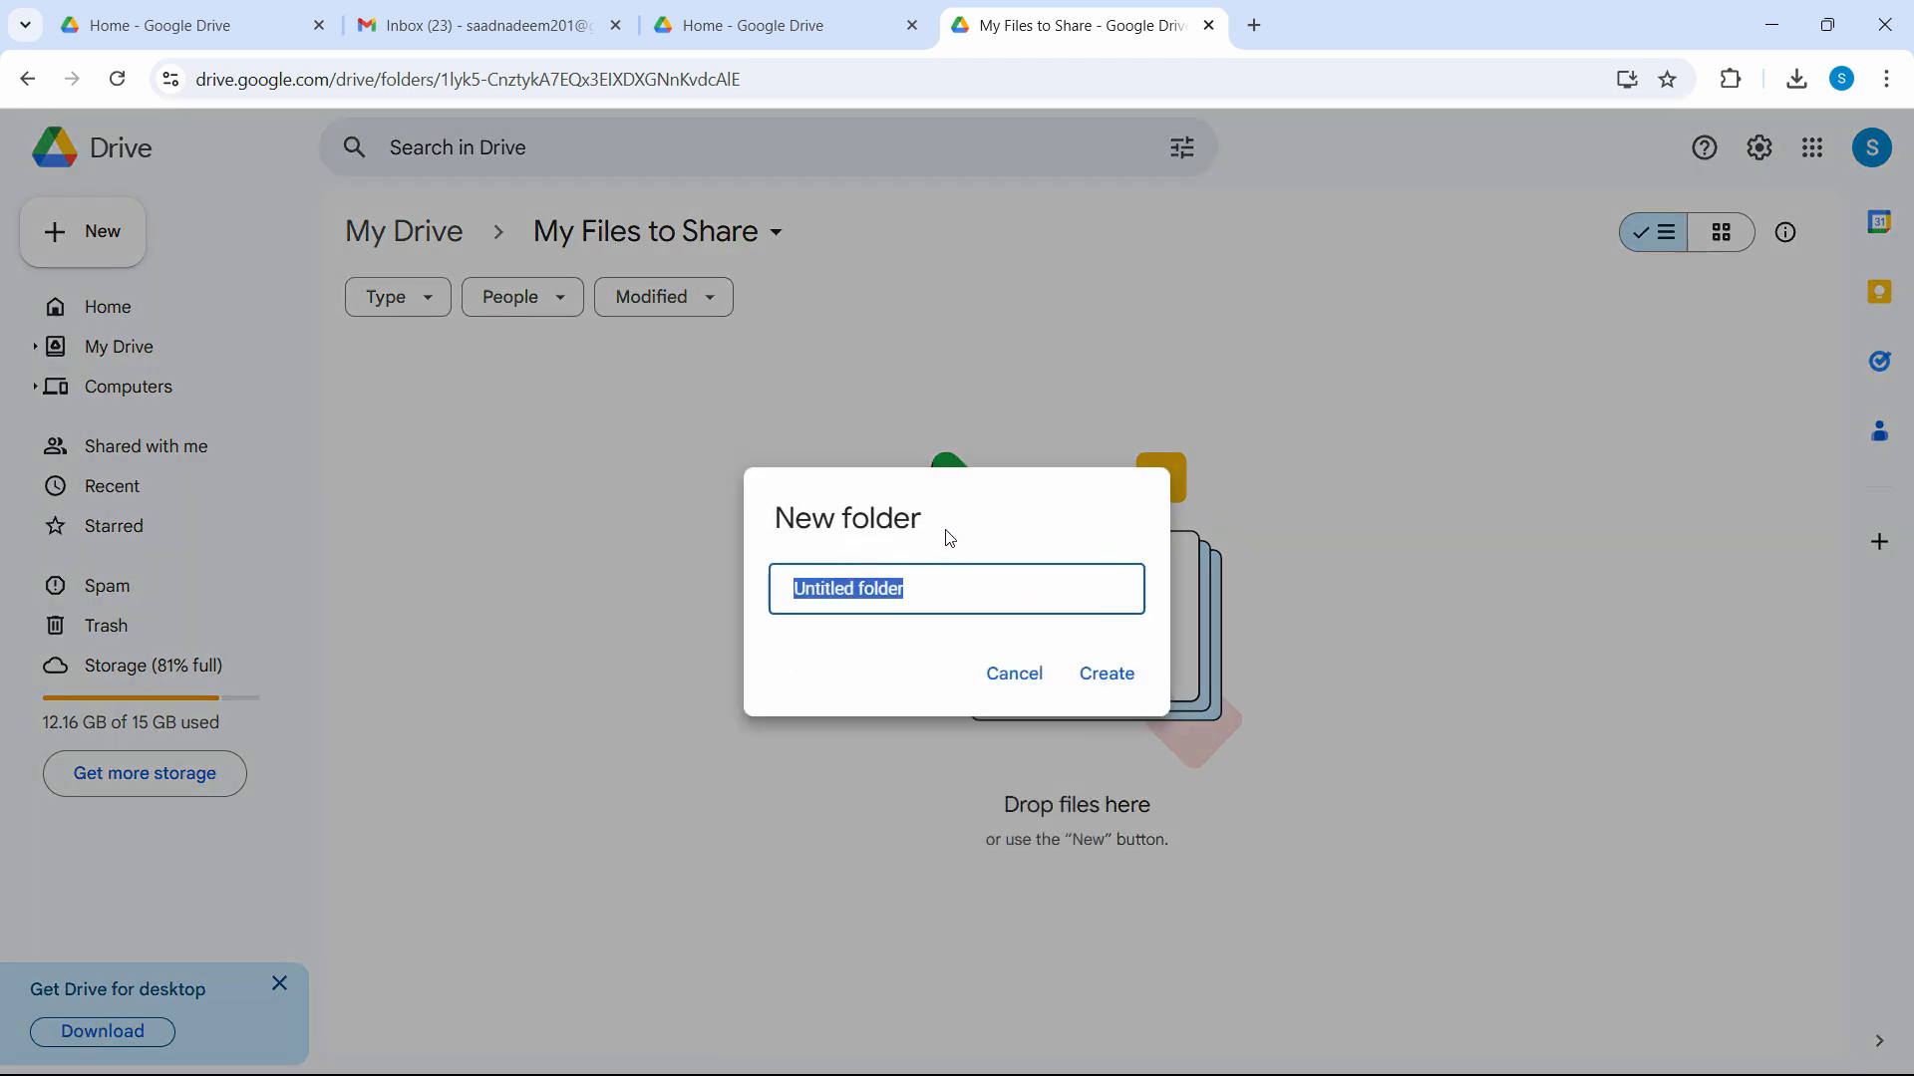
pyautogui.write('FO')
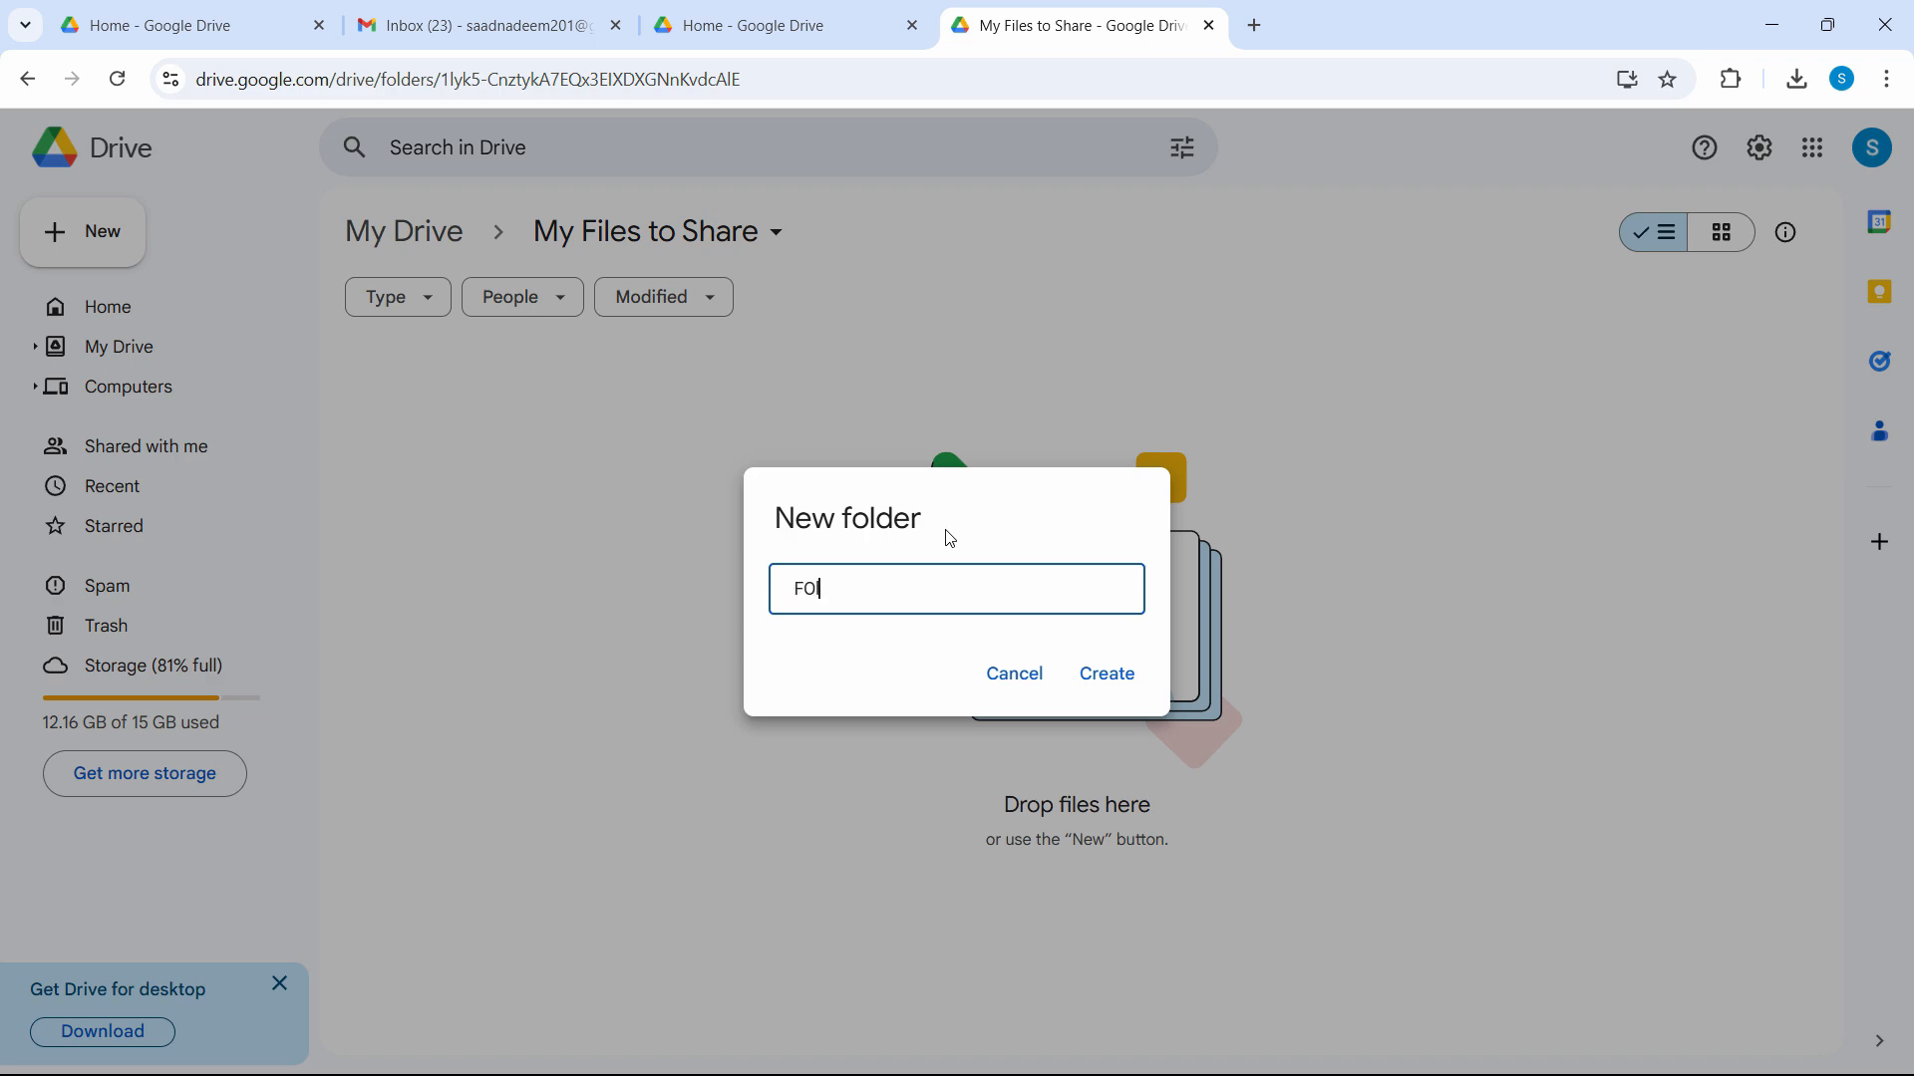
pyautogui.write('lder A')
pyautogui.click(1108, 680)
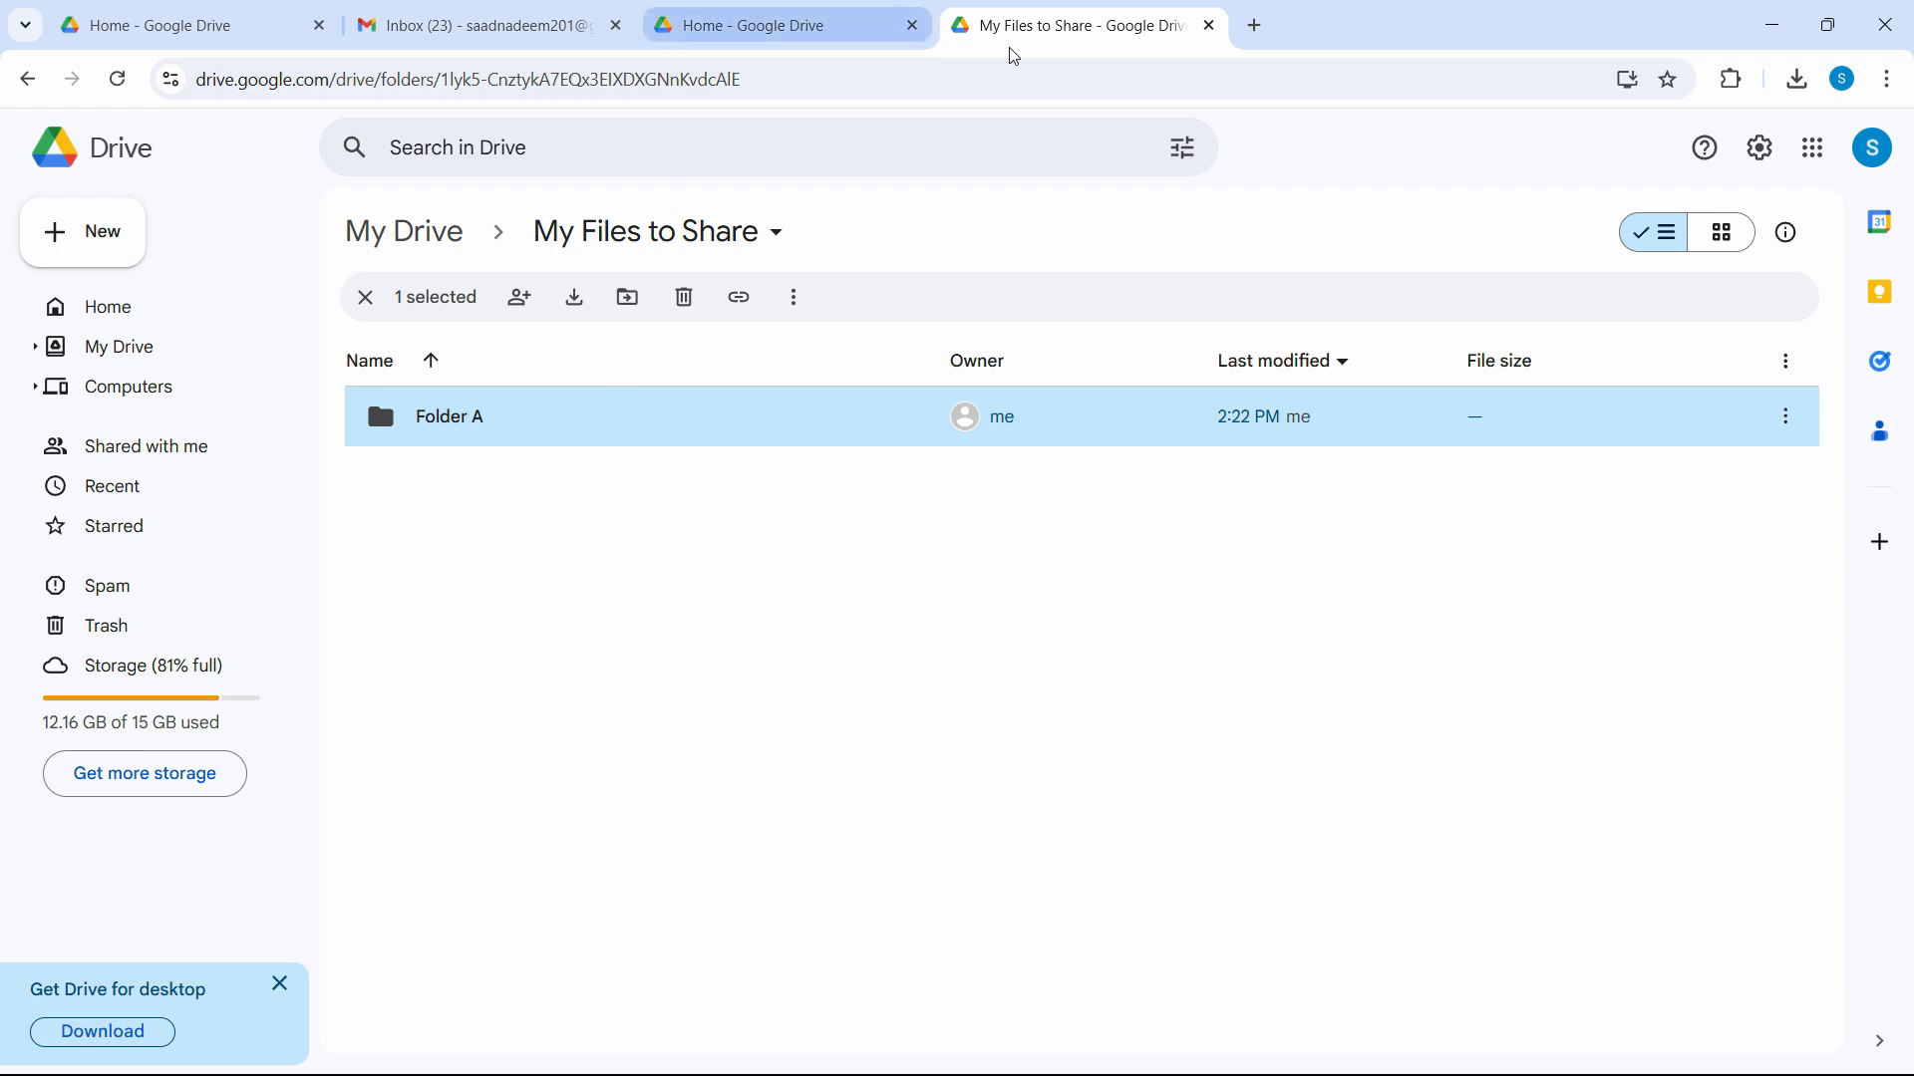
# Upload 'Could Not Load File or dependencies.png' from Downloads into 'My Files to Share'.
pyautogui.click(622, 679)
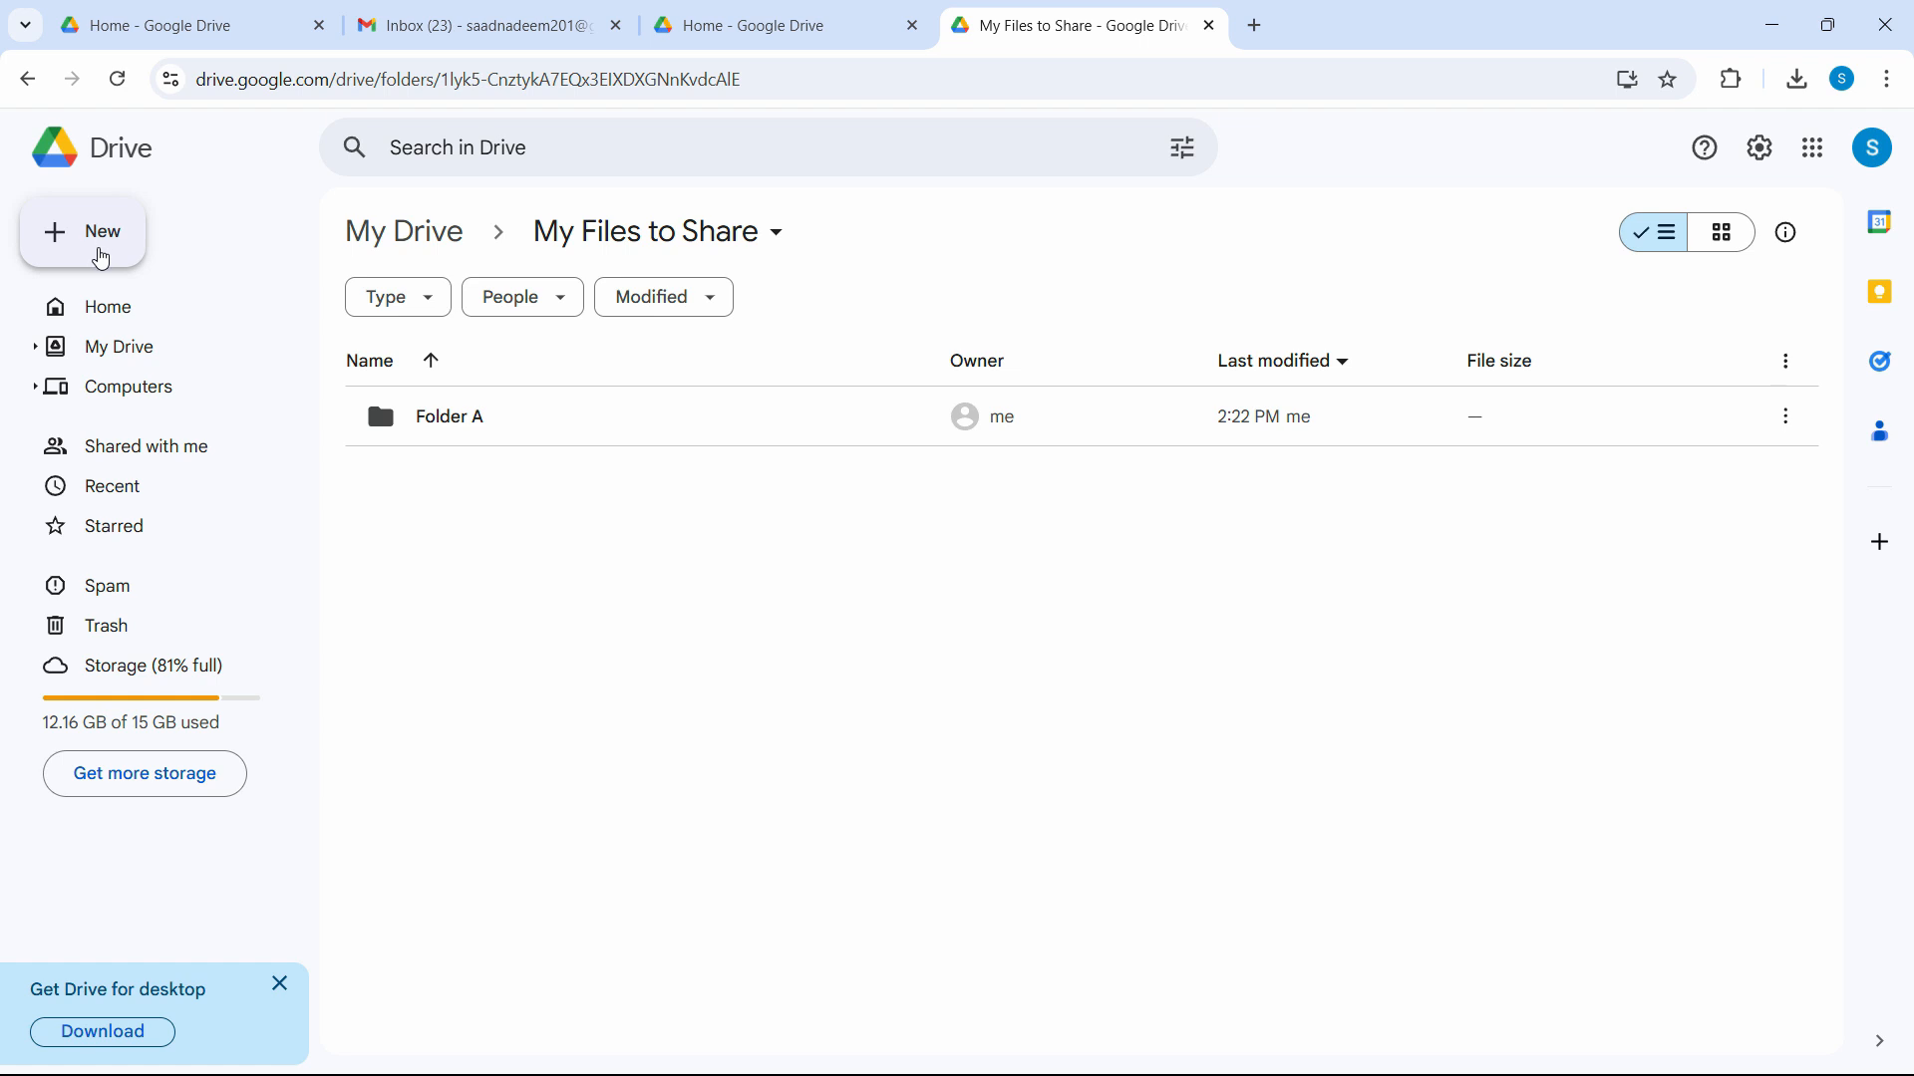
pyautogui.click(68, 249)
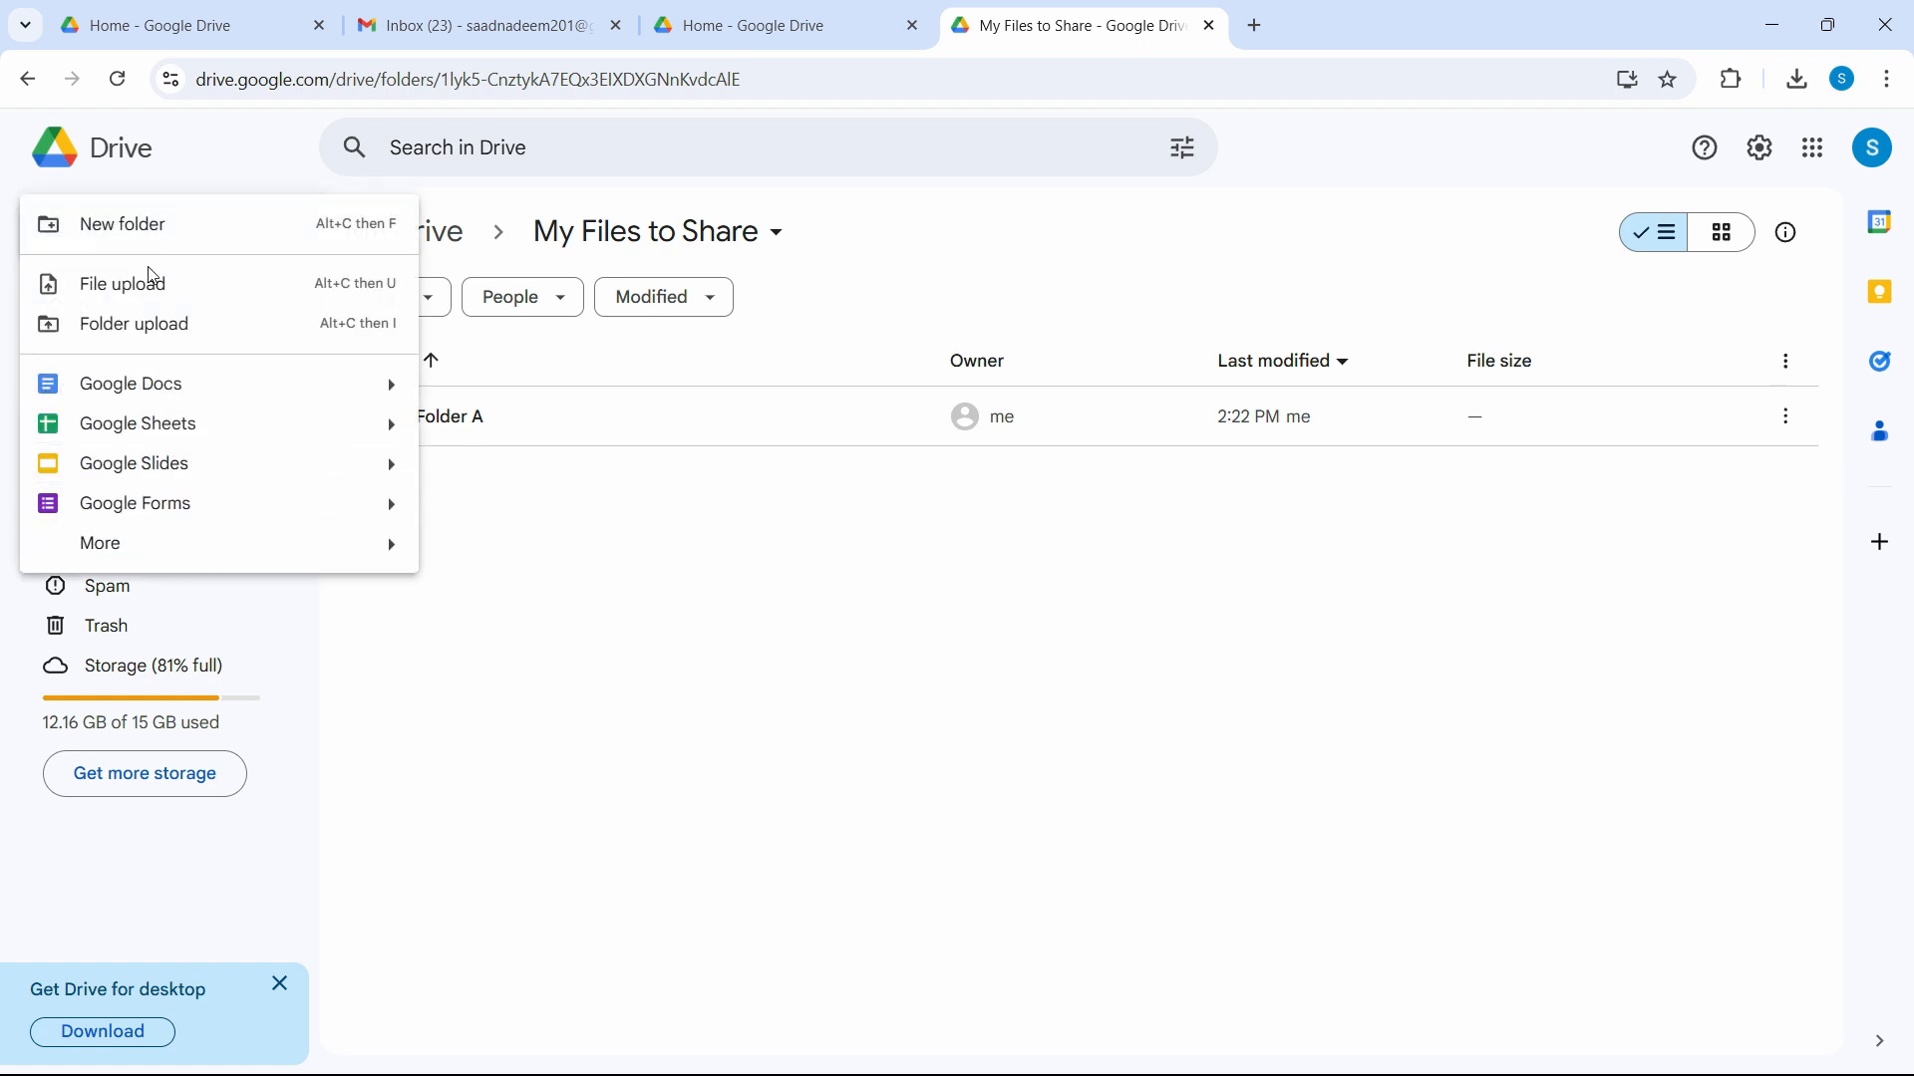
pyautogui.click(149, 283)
pyautogui.click(138, 387)
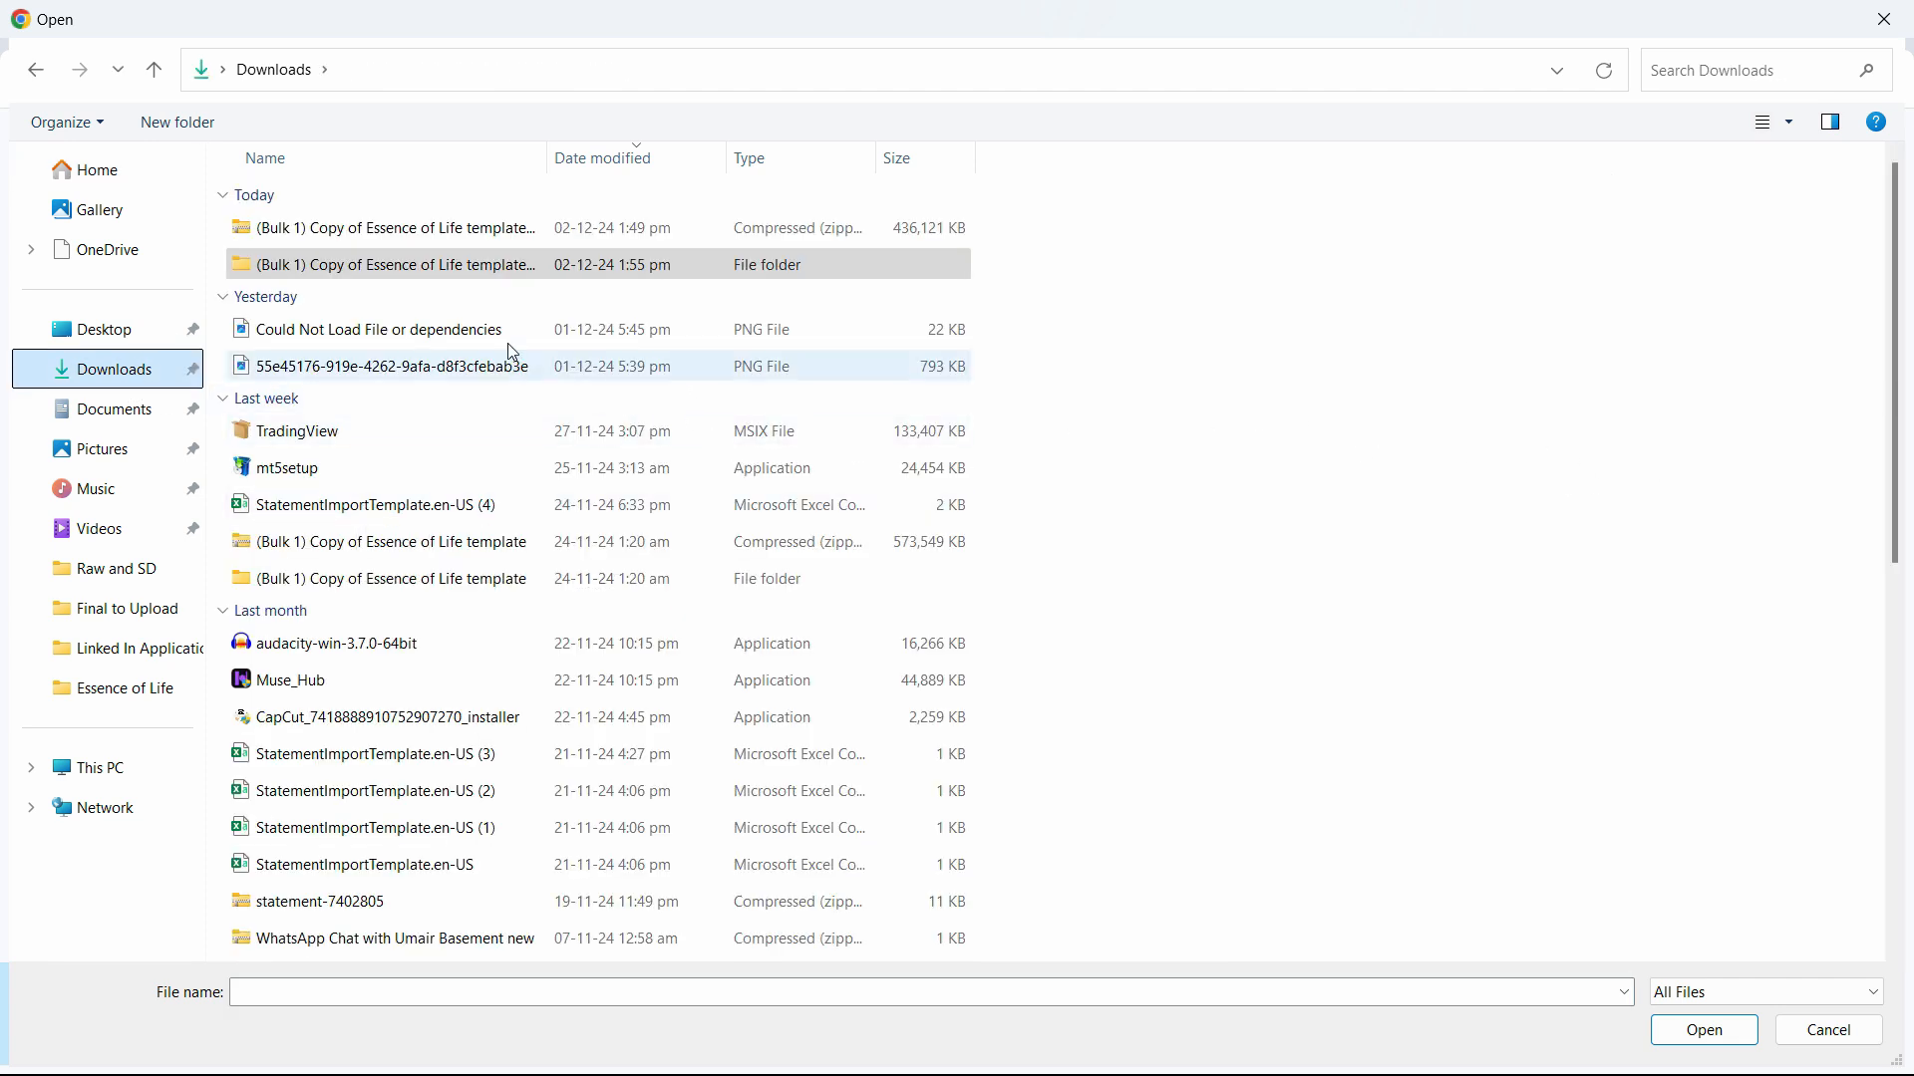
pyautogui.click(658, 331)
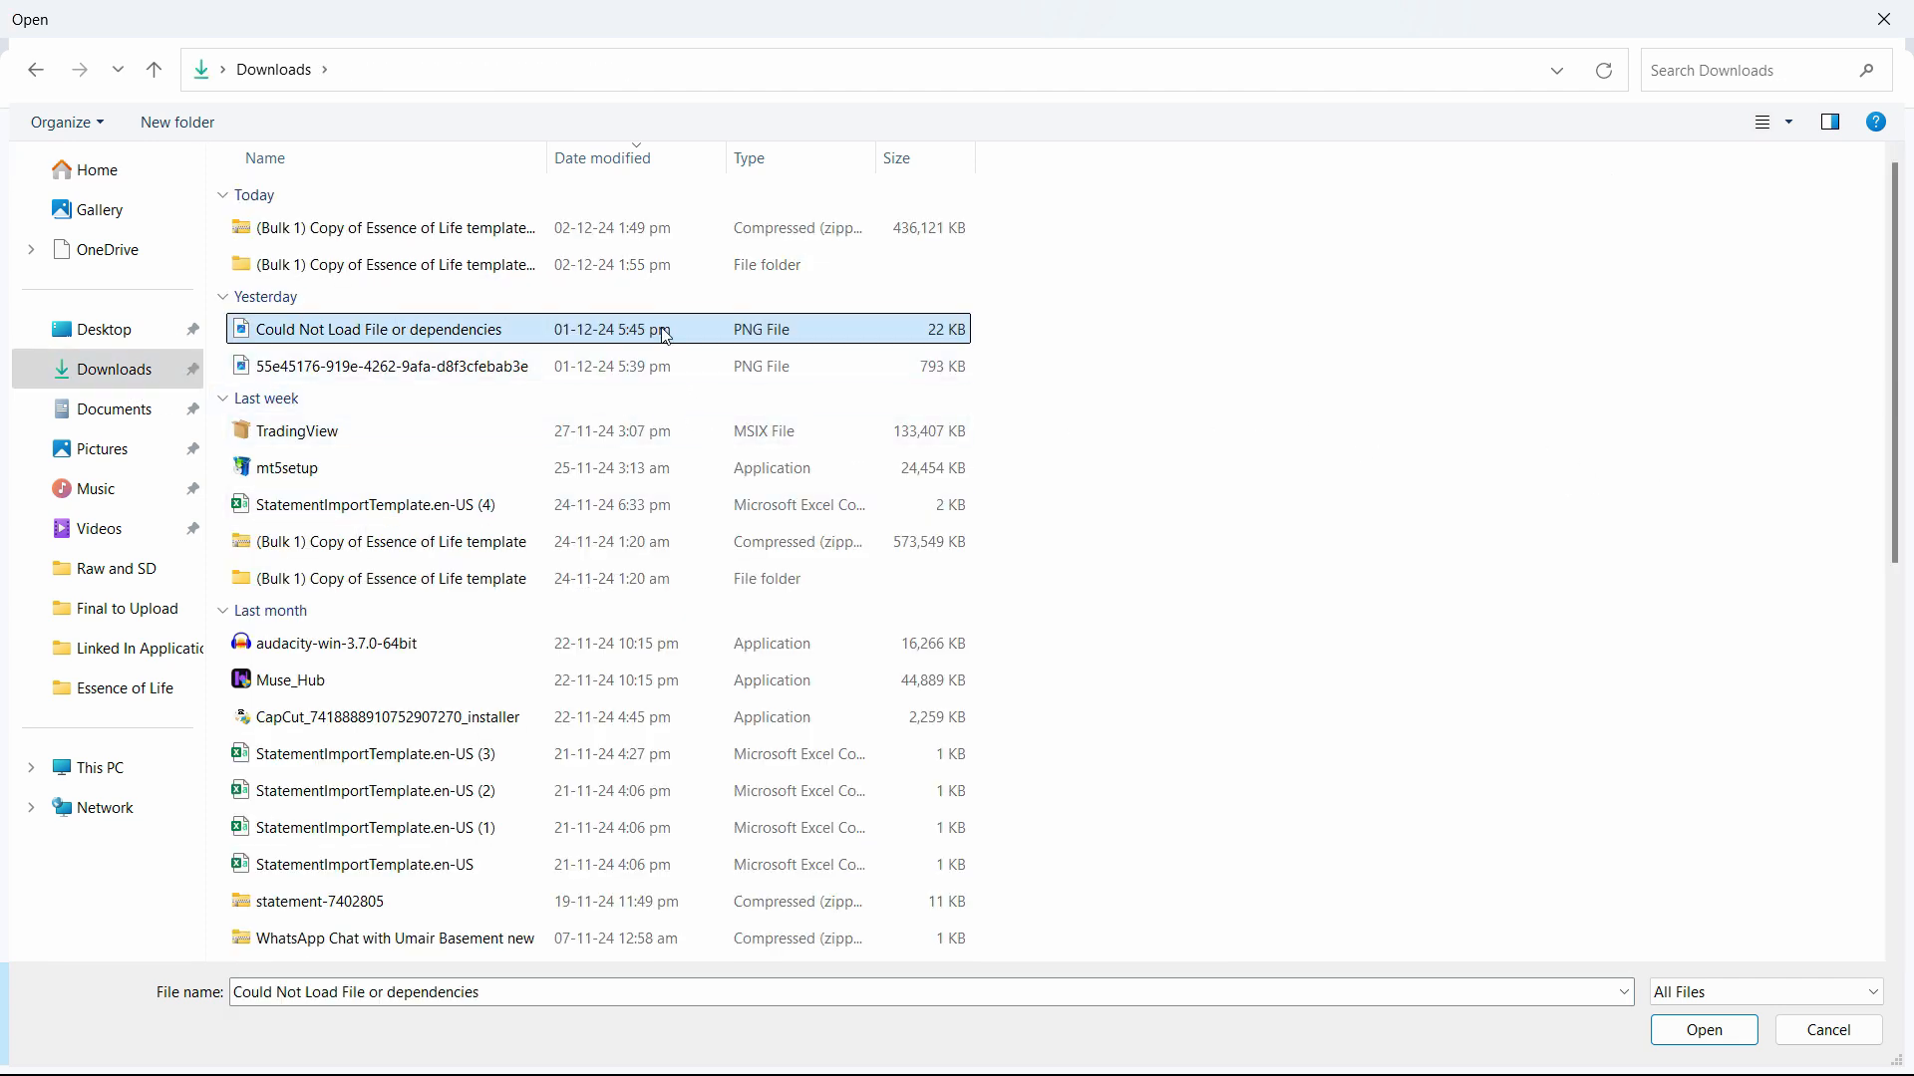
pyautogui.doubleClick(663, 334)
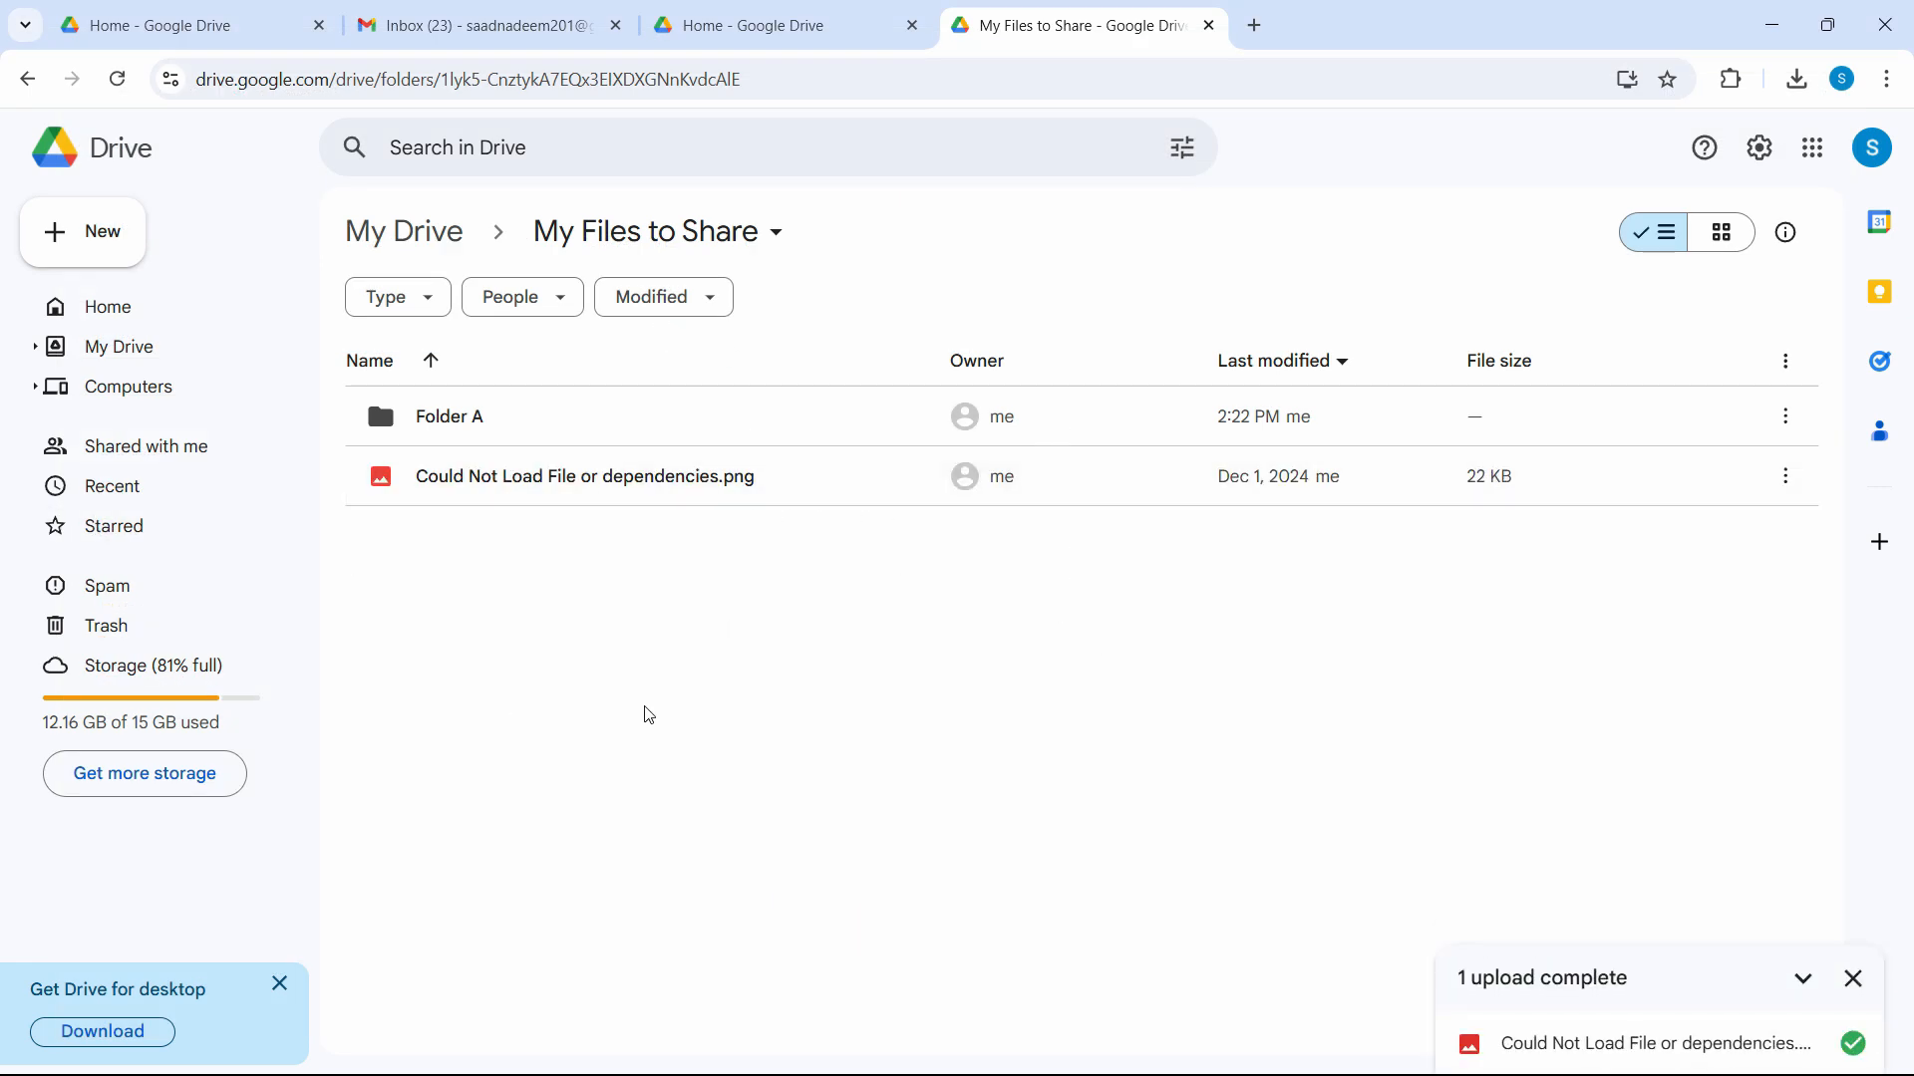
pyautogui.hotkey('alt', 'Tab')
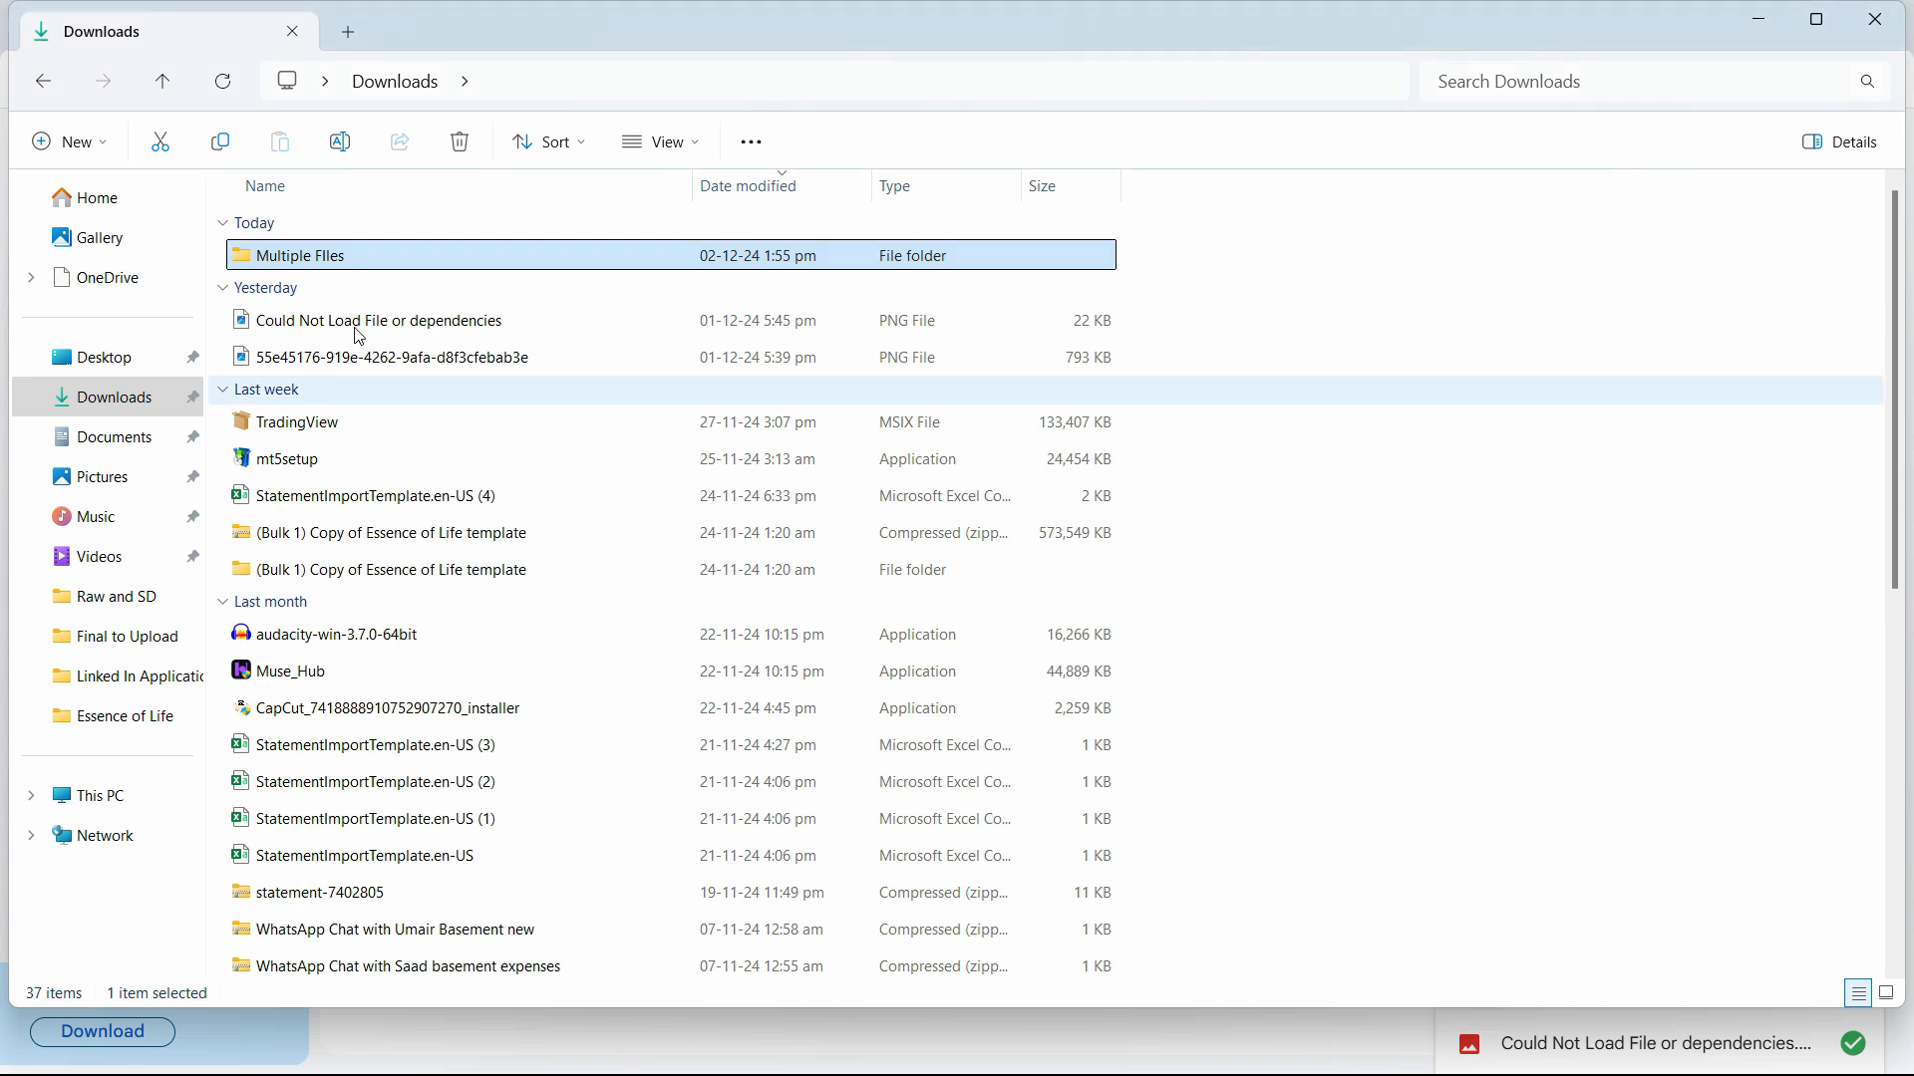
# Open the Multiple FIles folder in Explorer, then minimize Explorer to show Drive.
pyautogui.doubleClick(348, 262)
pyautogui.scroll(-3, 1272, 632)
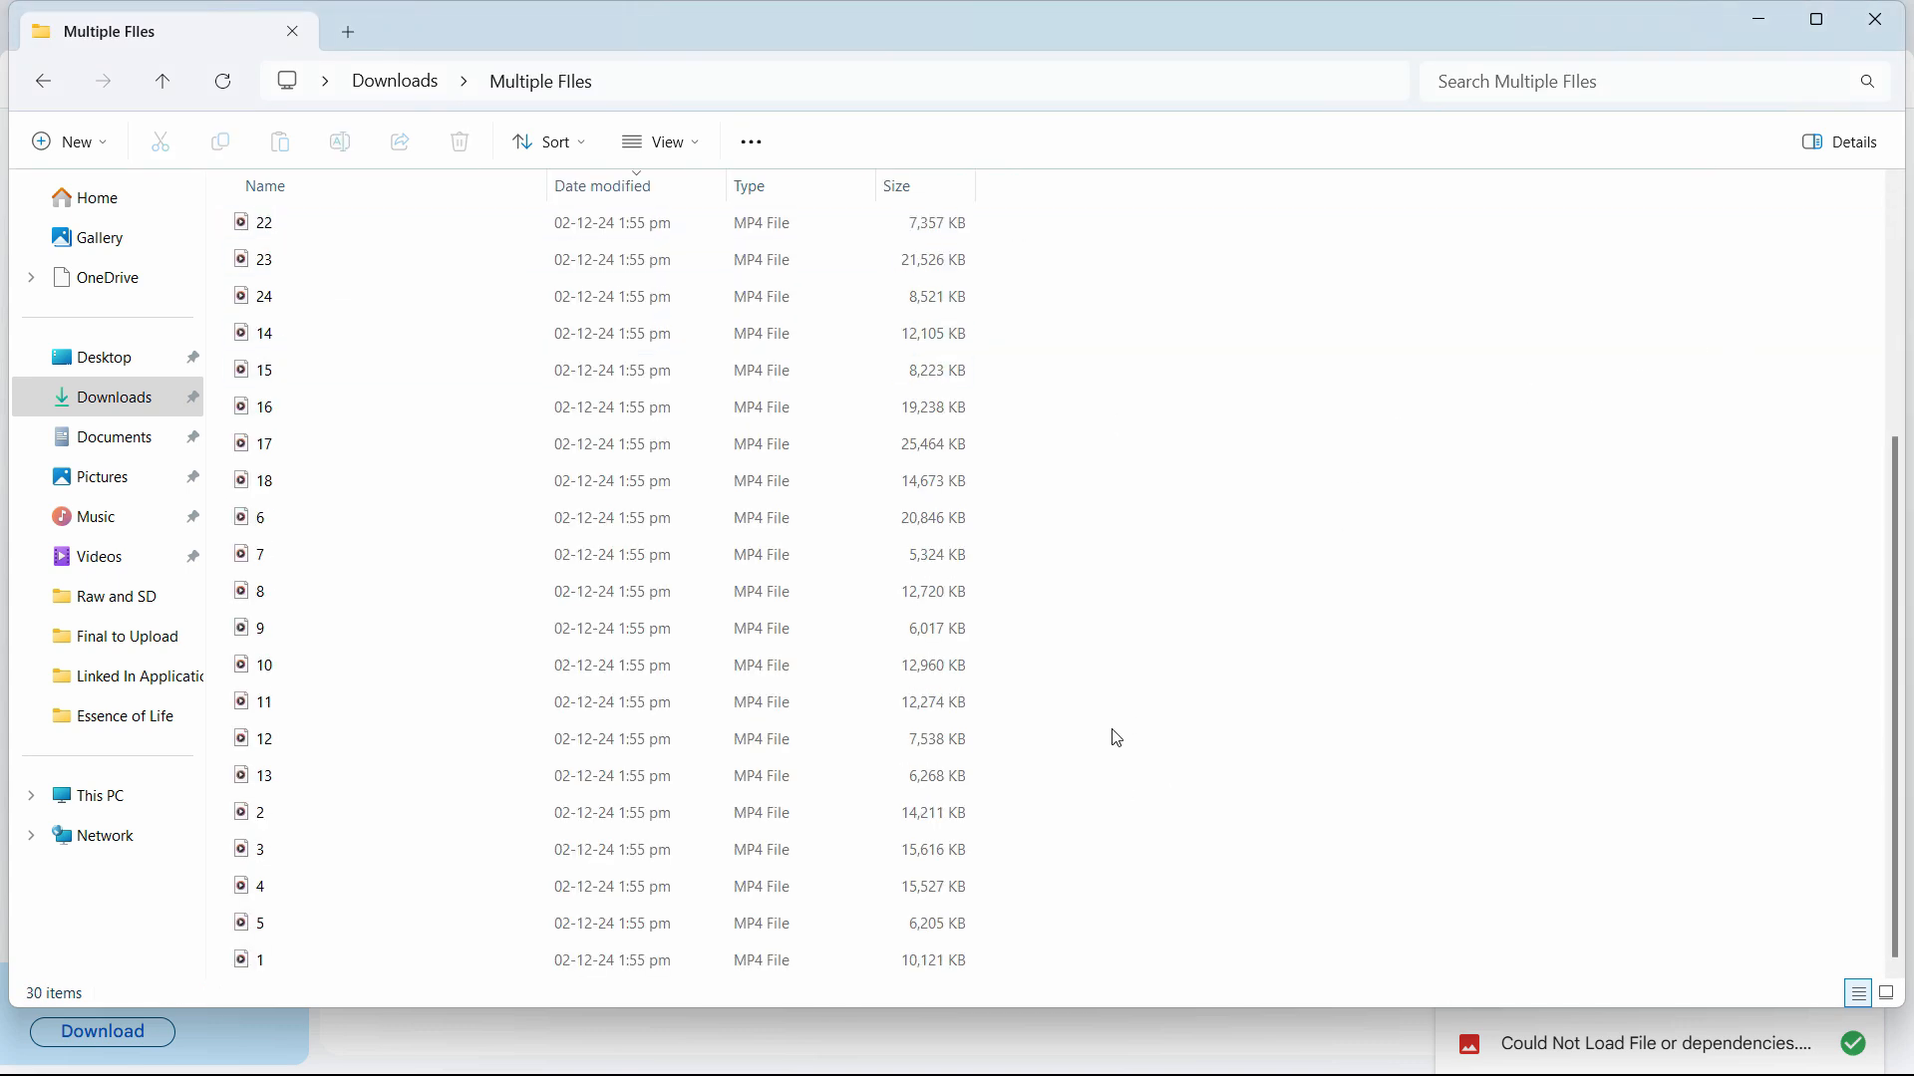
pyautogui.scroll(3, 1116, 738)
pyautogui.click(1764, 25)
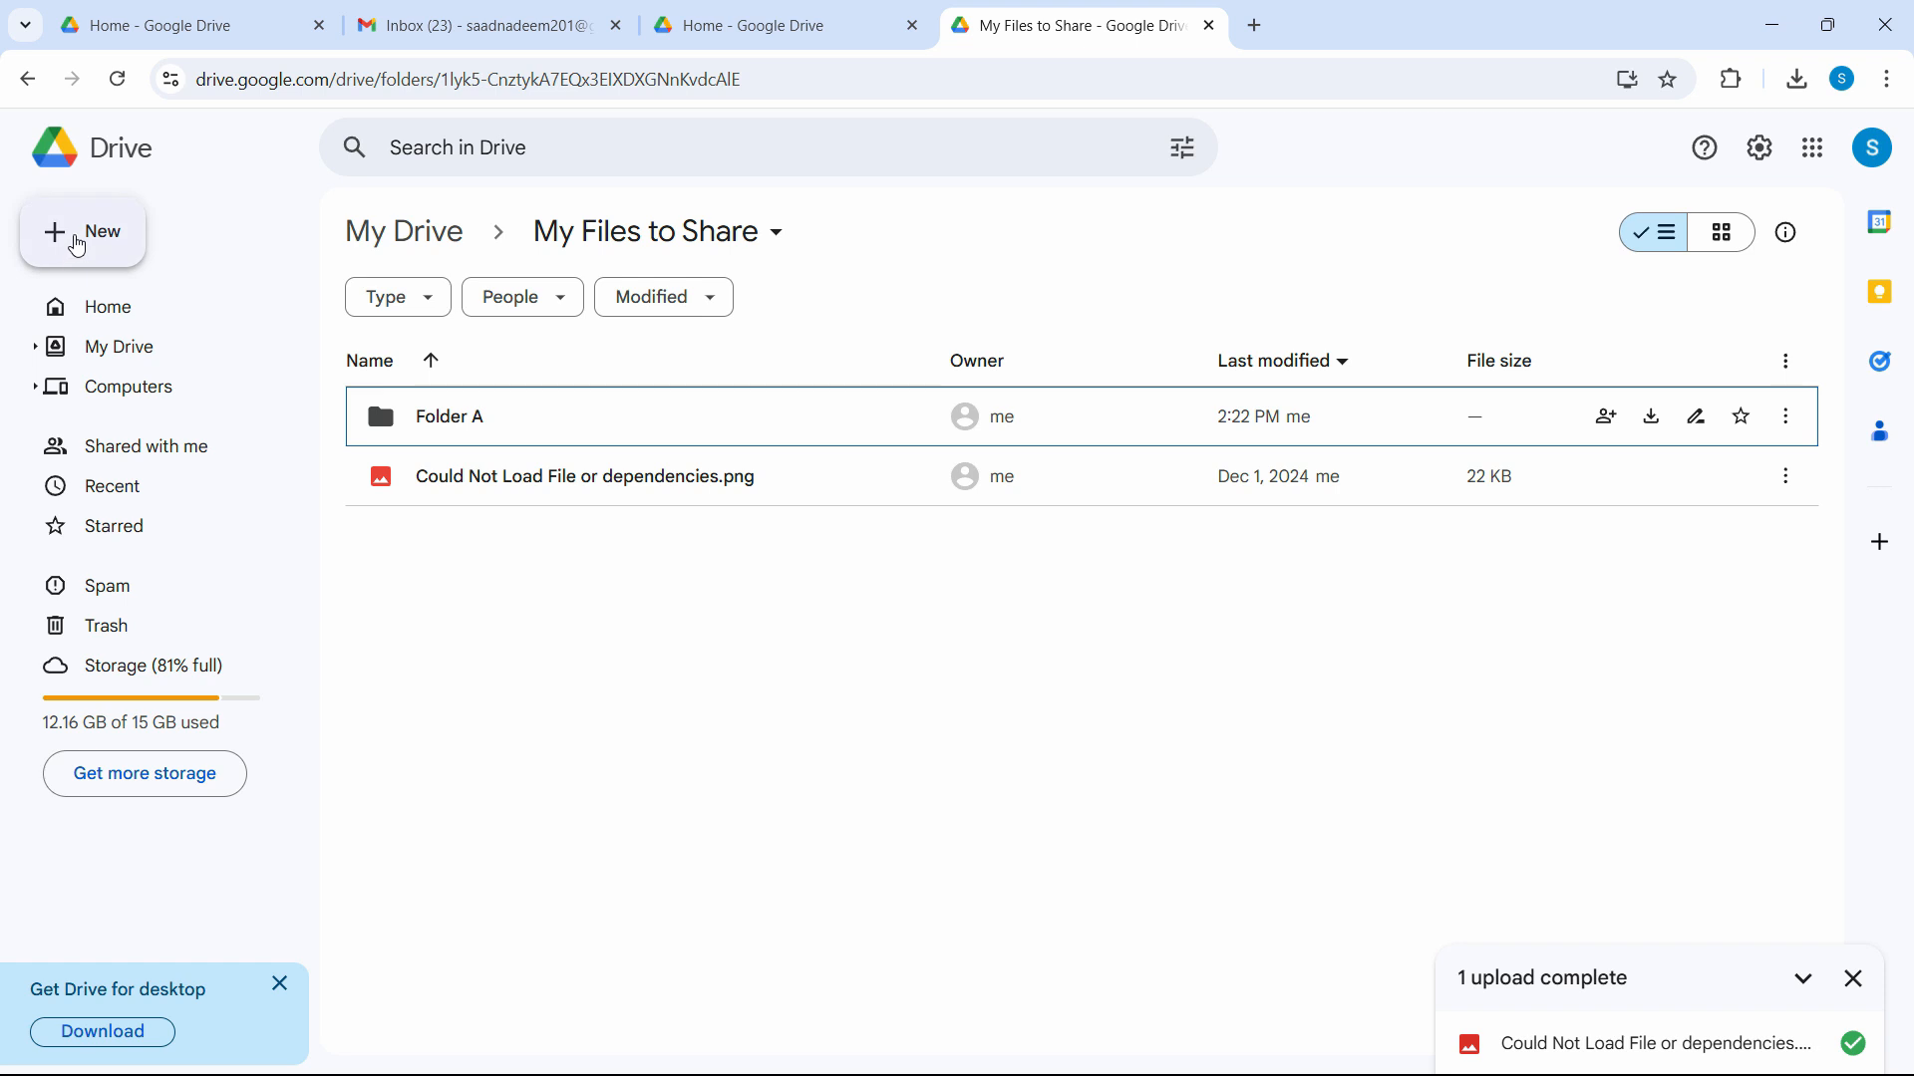
# Upload the Multiple FIles folder from Downloads, approving all 30 files.
pyautogui.click(76, 247)
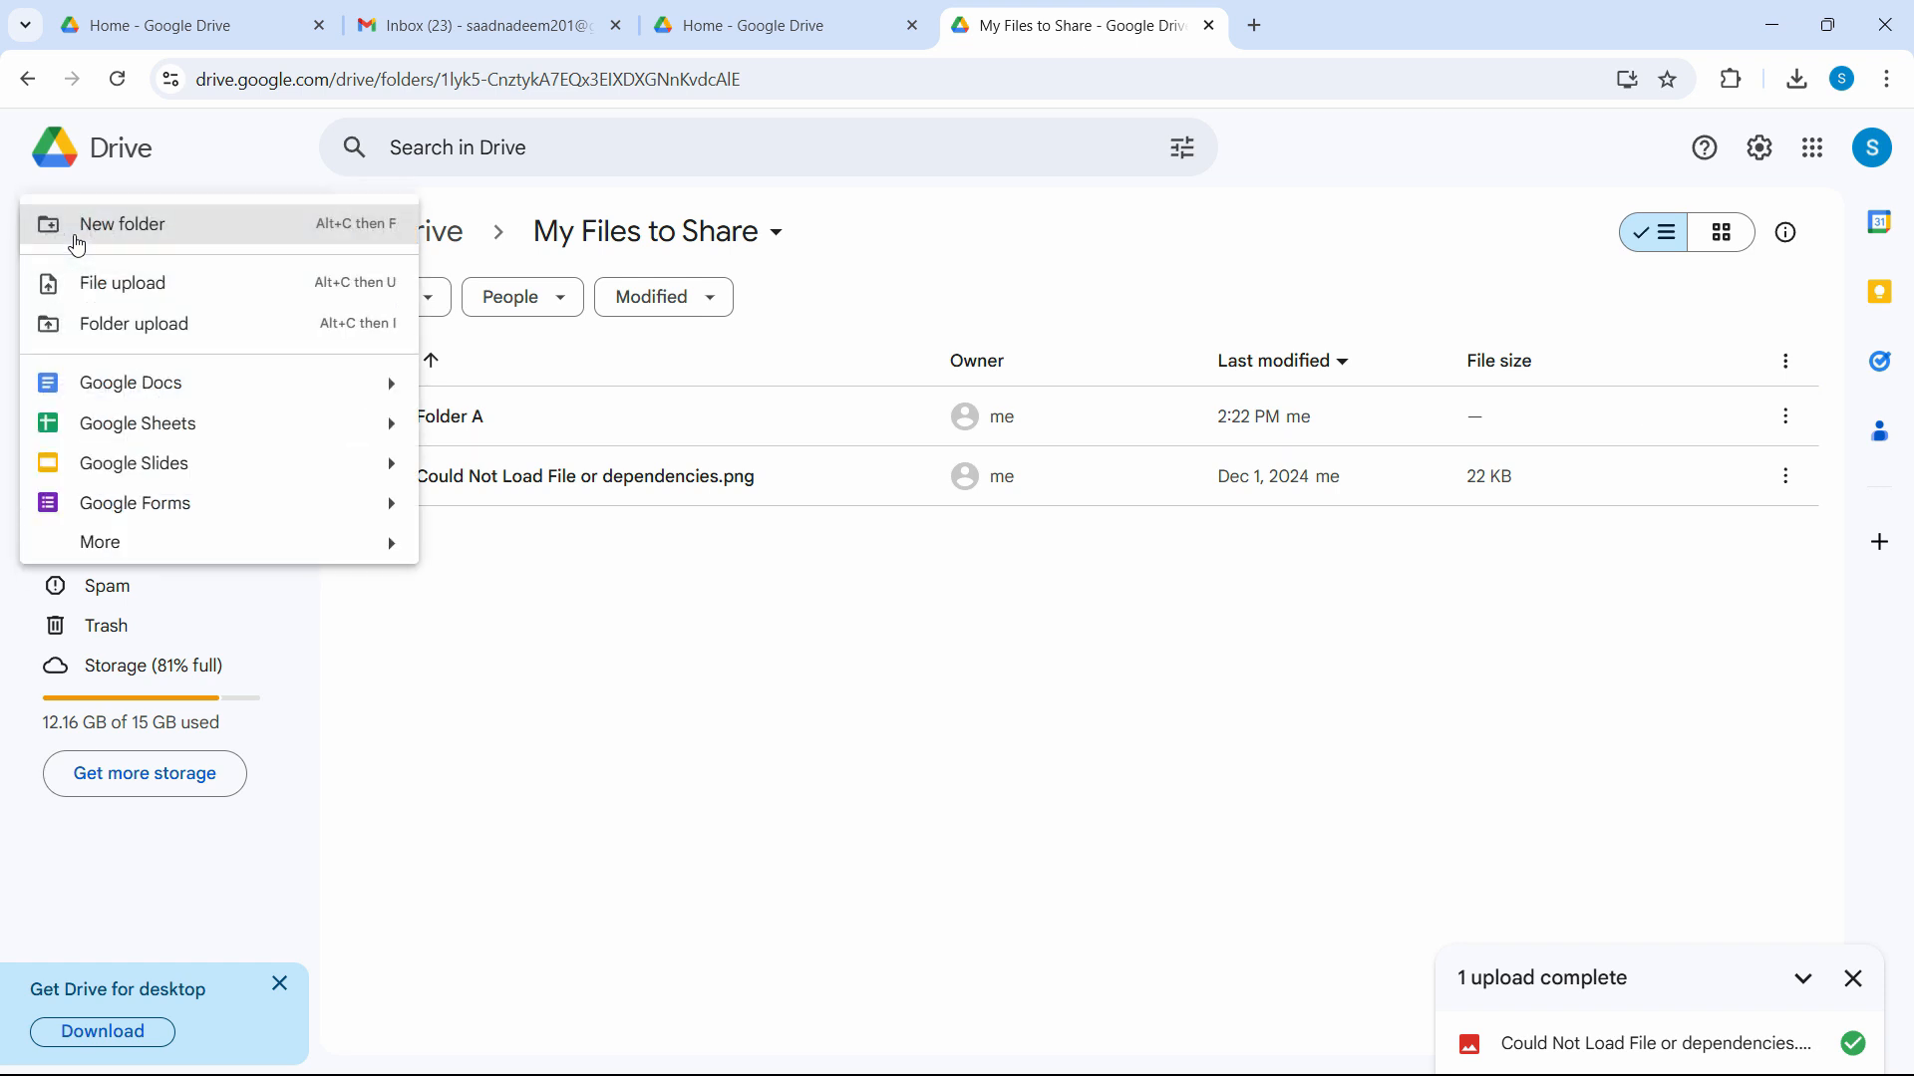
pyautogui.click(139, 328)
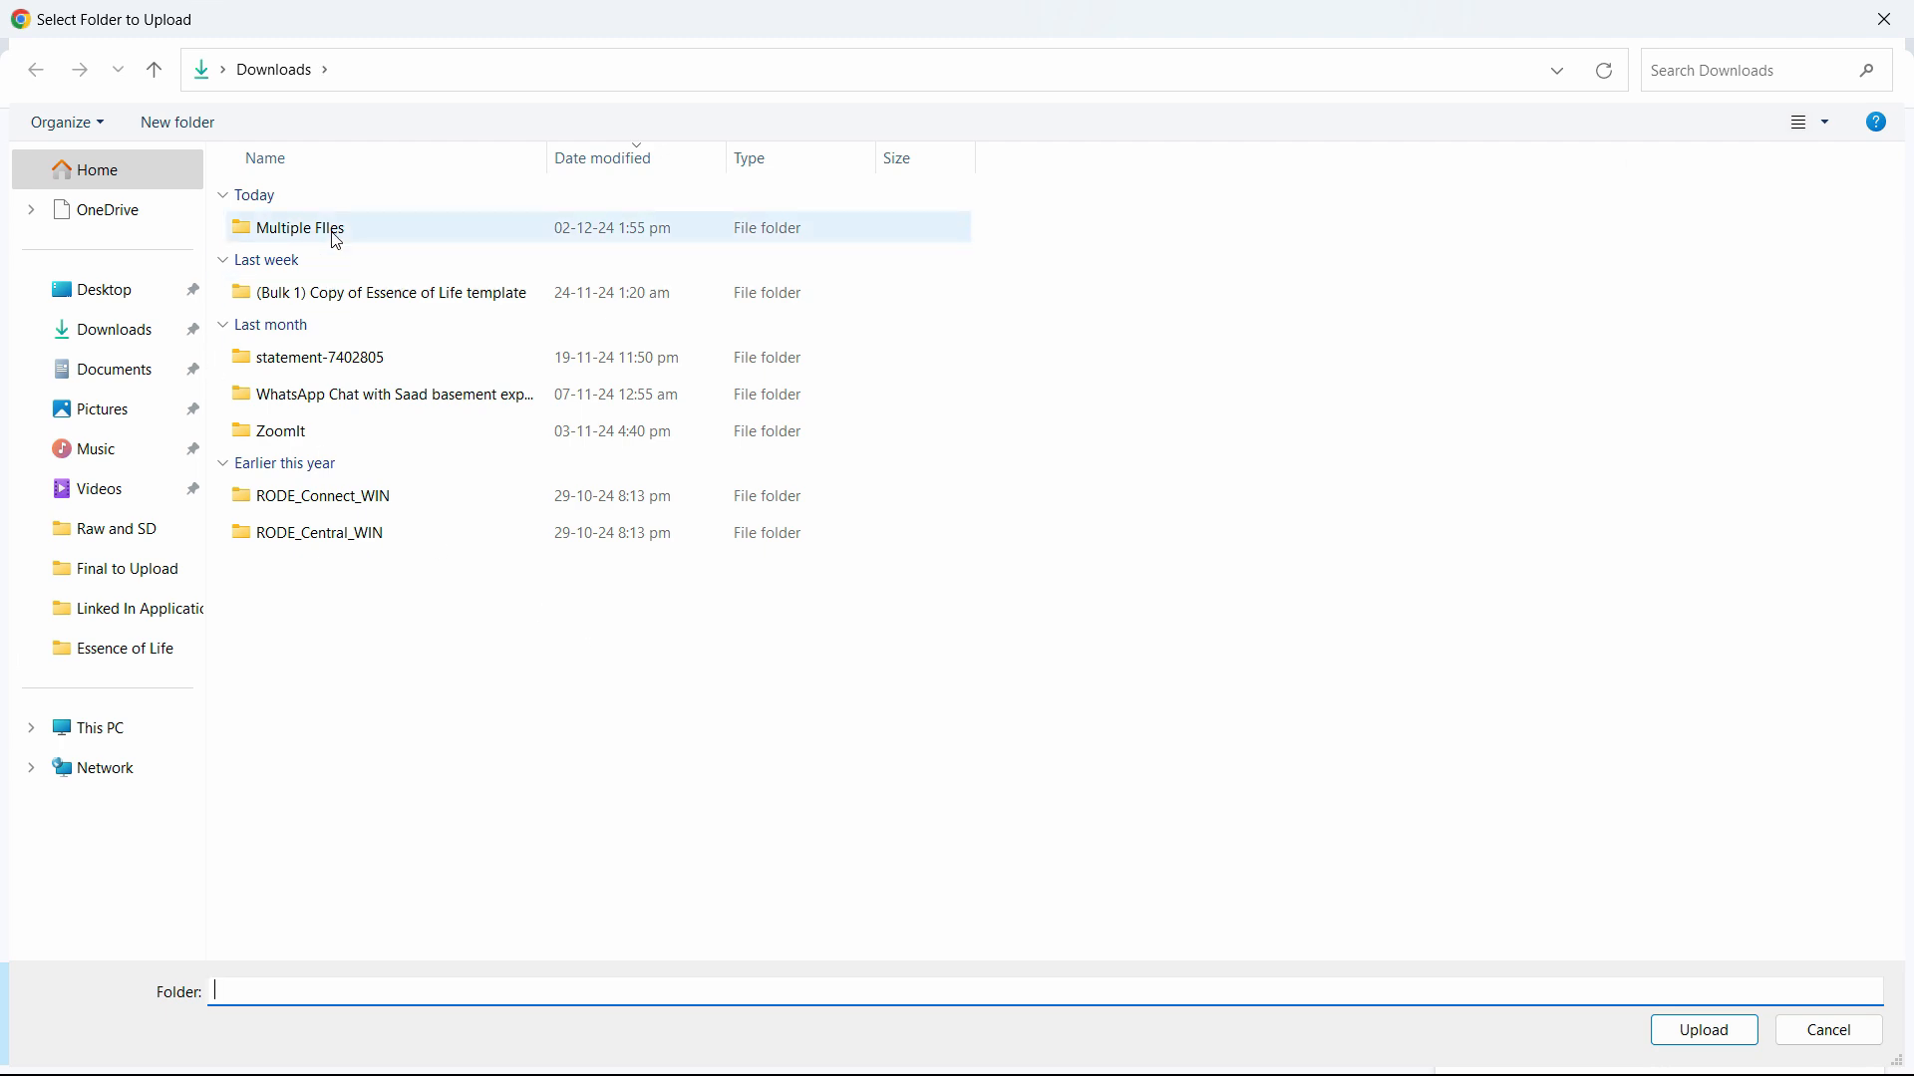
pyautogui.click(337, 242)
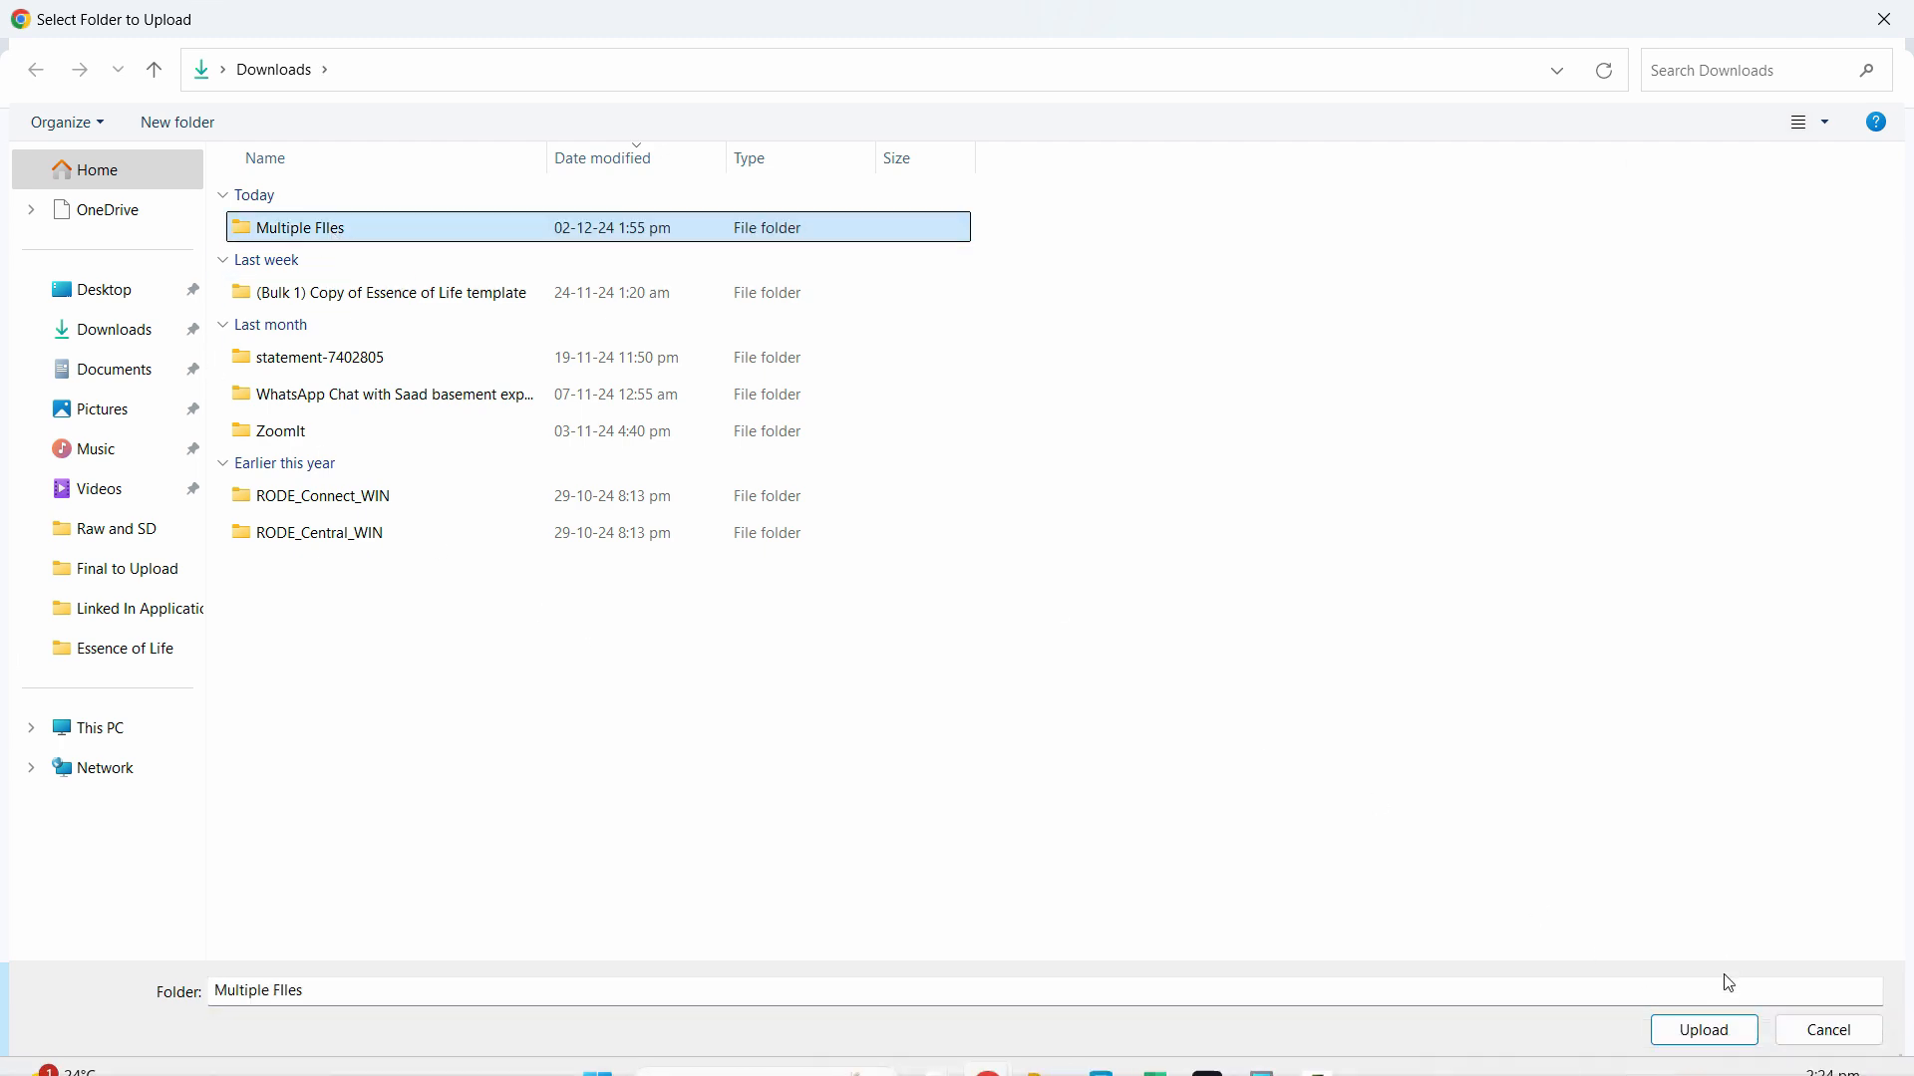
pyautogui.click(1704, 1030)
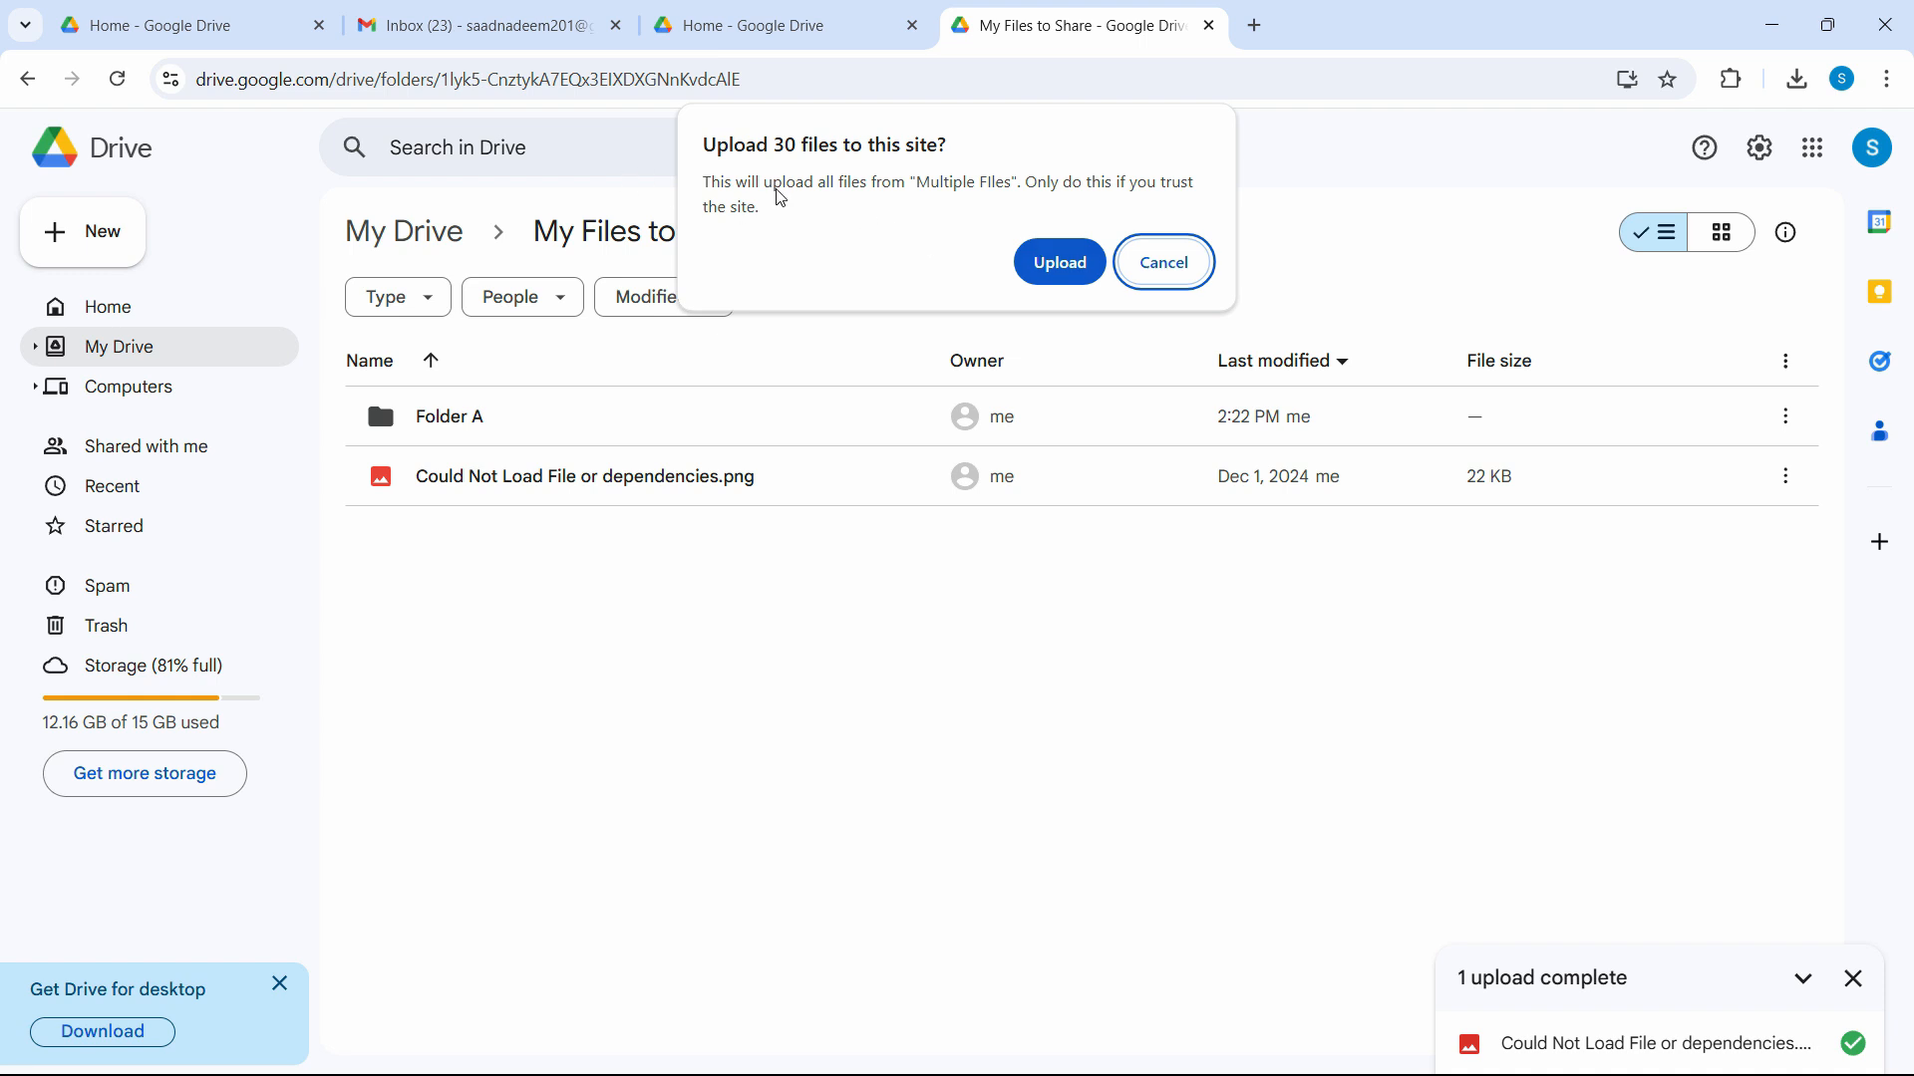
pyautogui.click(1079, 276)
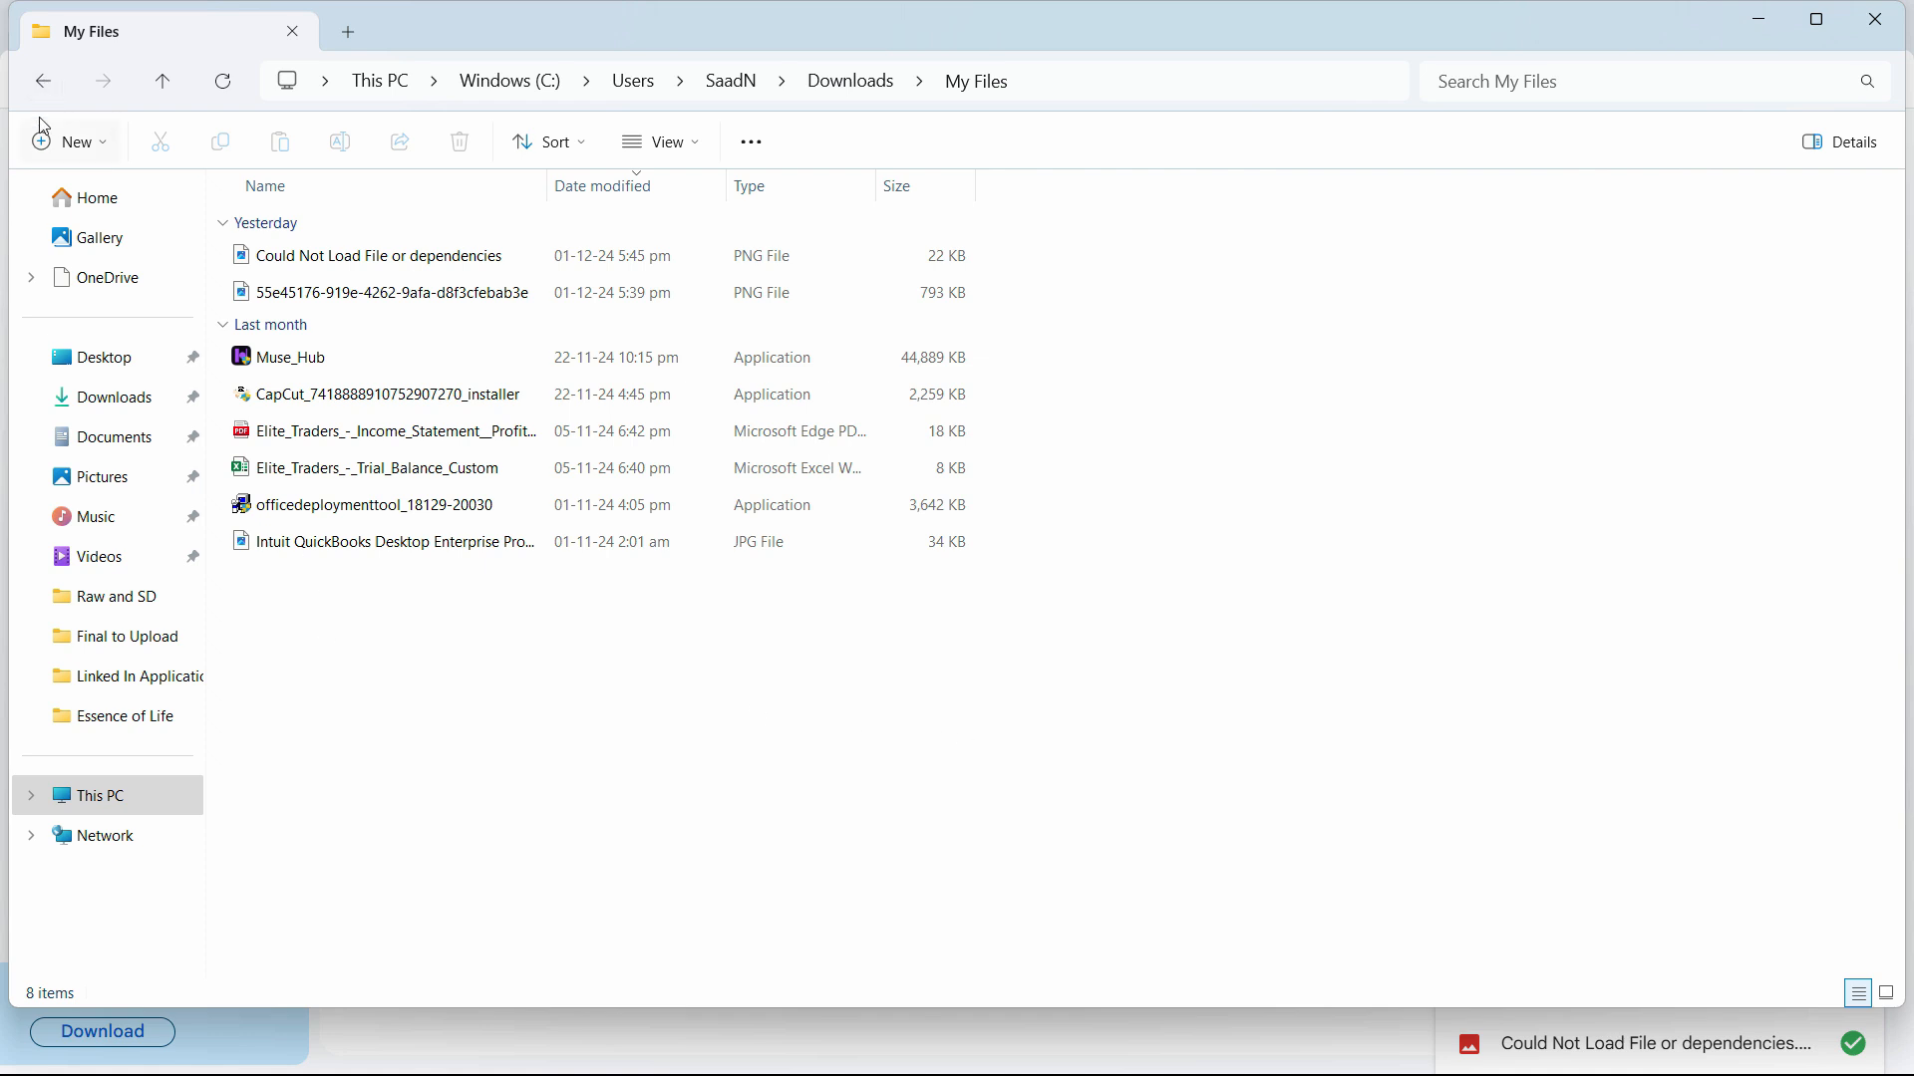
# Open Downloads > My Files in Explorer and shrink the window so Drive shows above it.
pyautogui.click(43, 80)
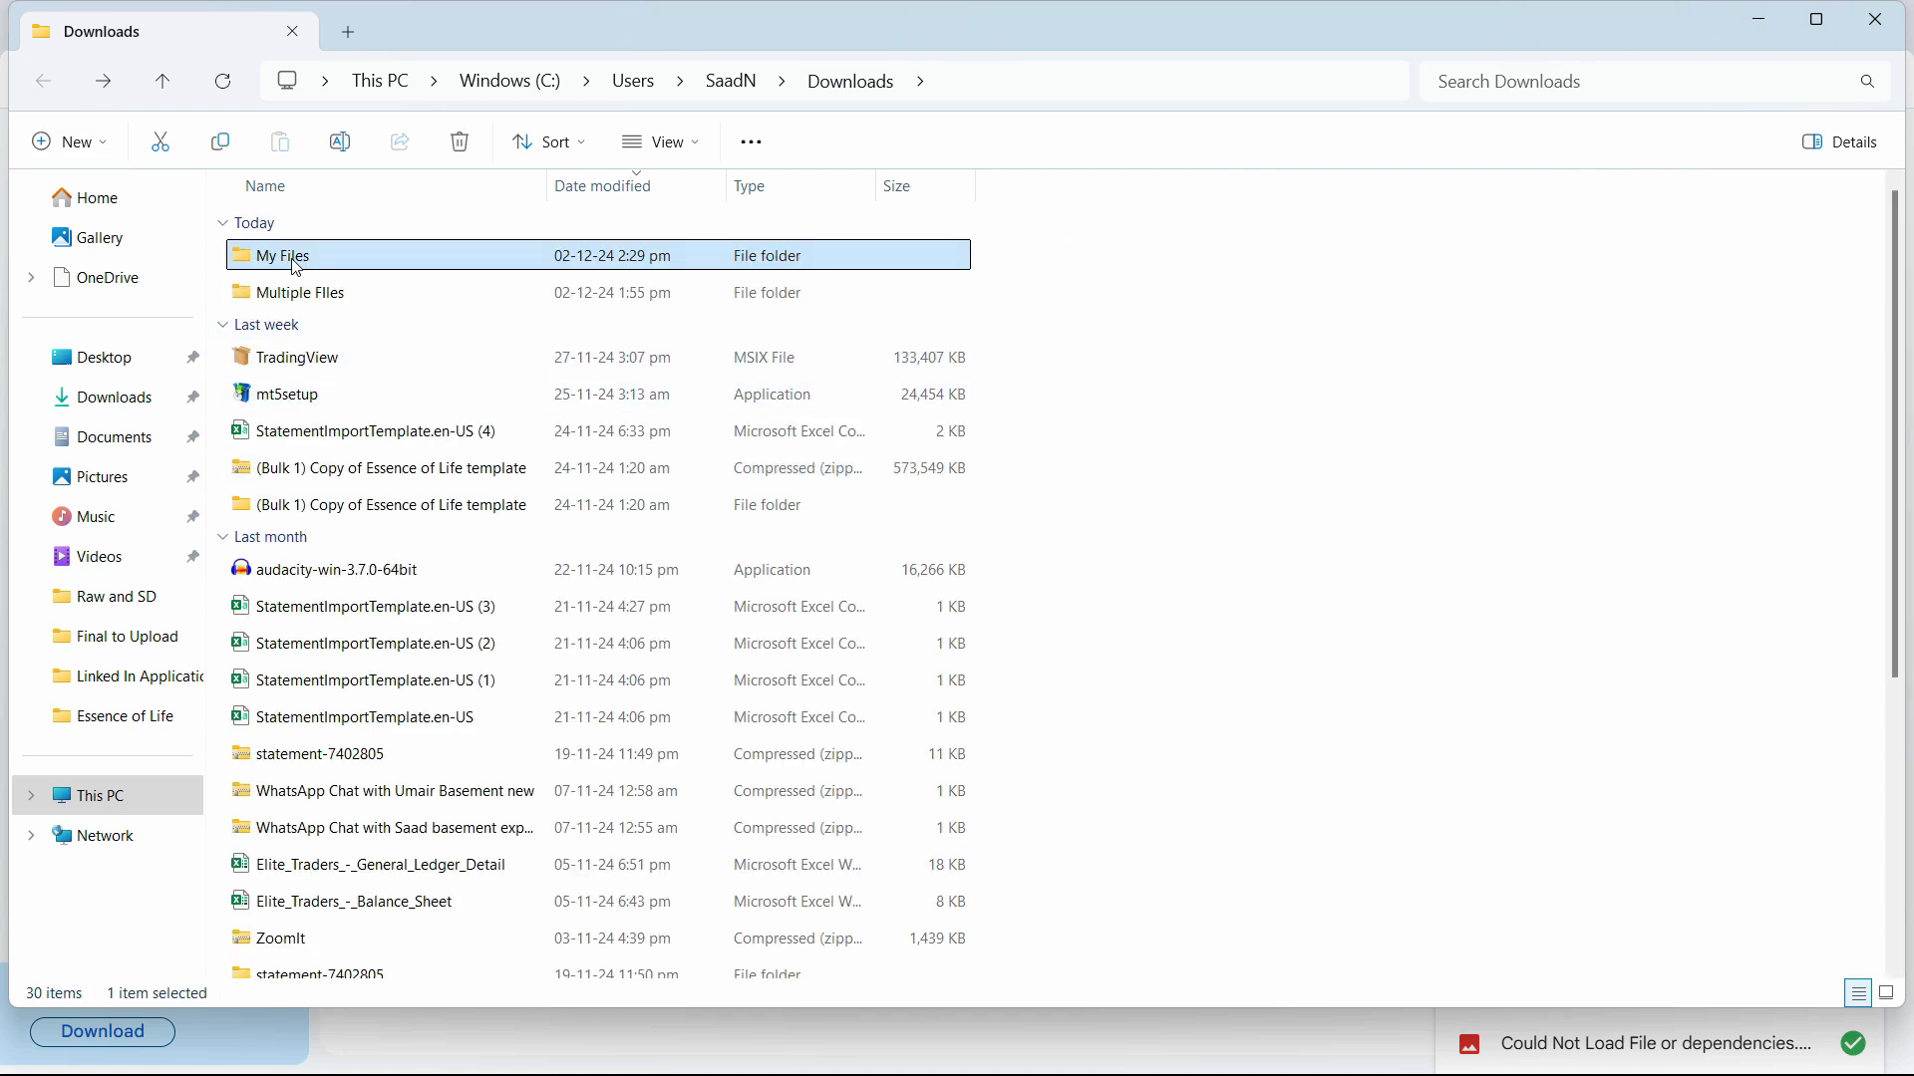
pyautogui.doubleClick(296, 262)
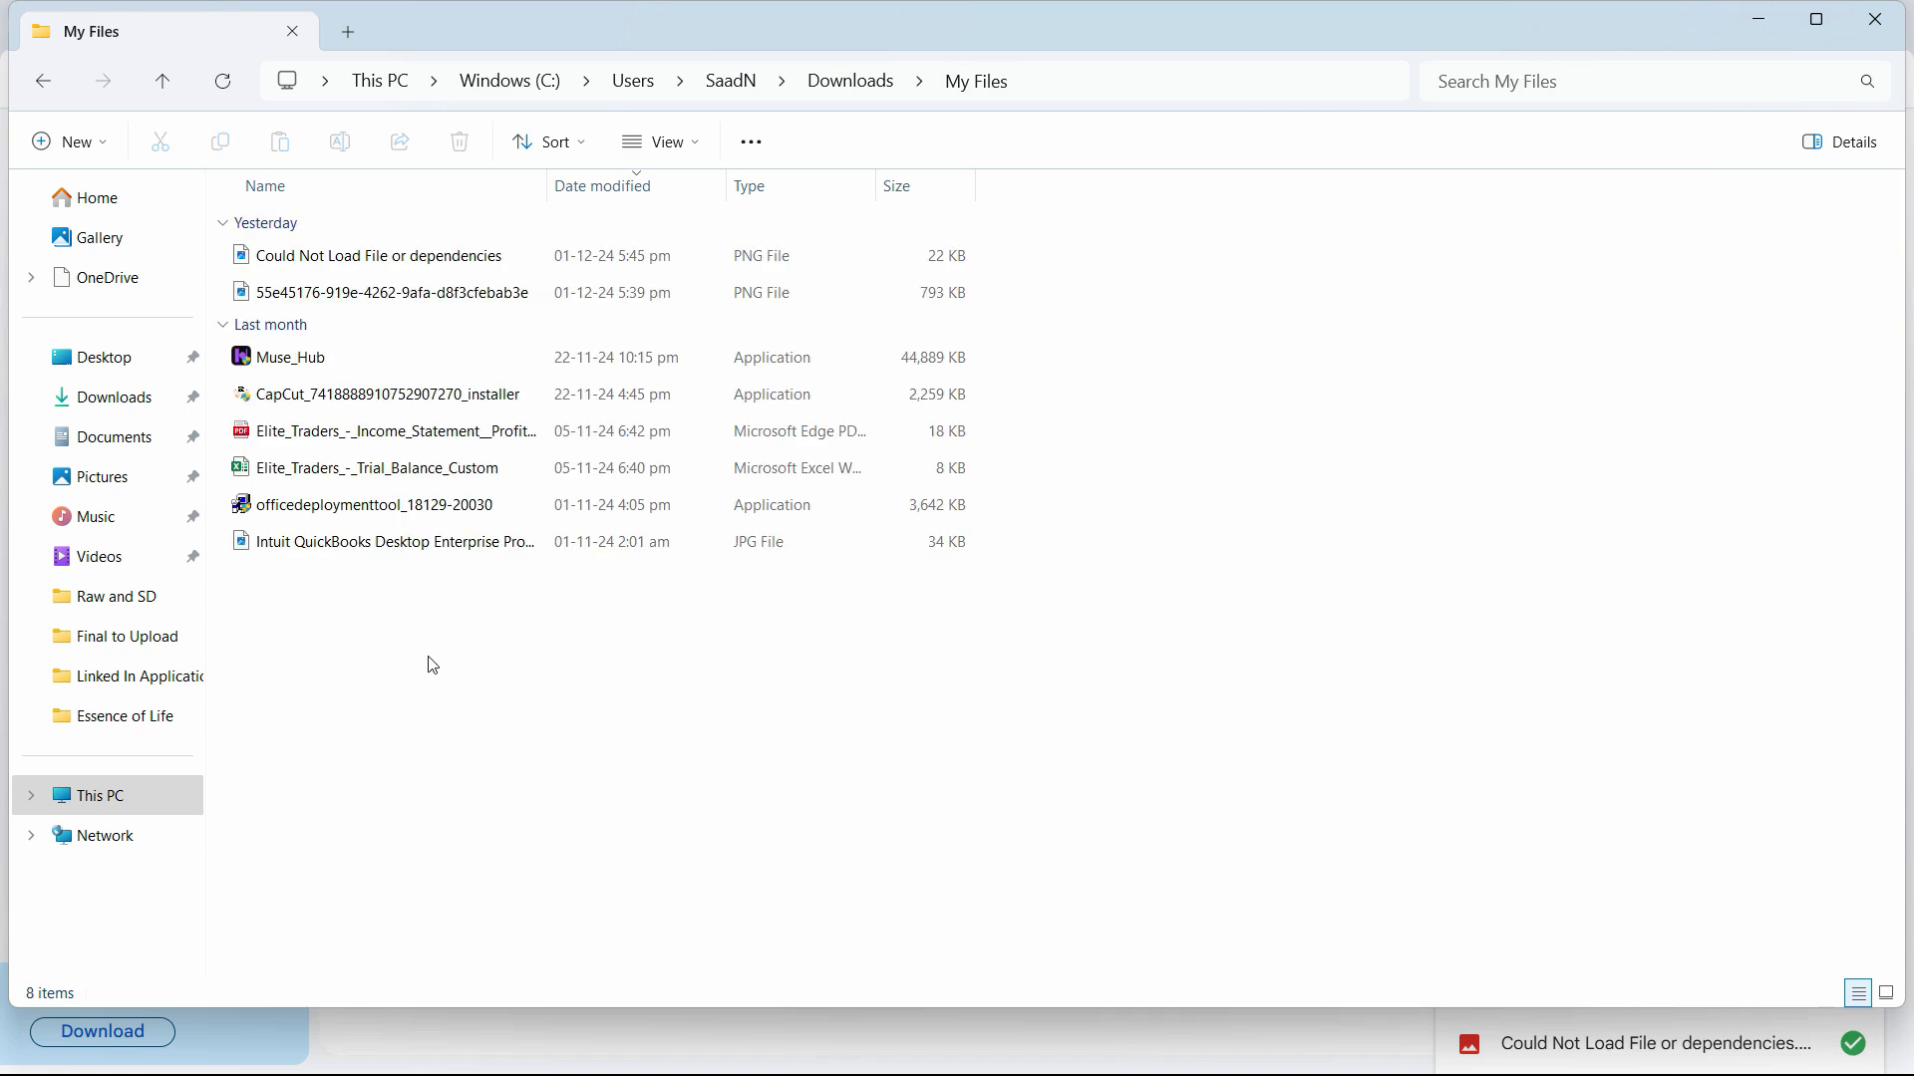
pyautogui.hotkey('alt', 'Tab')
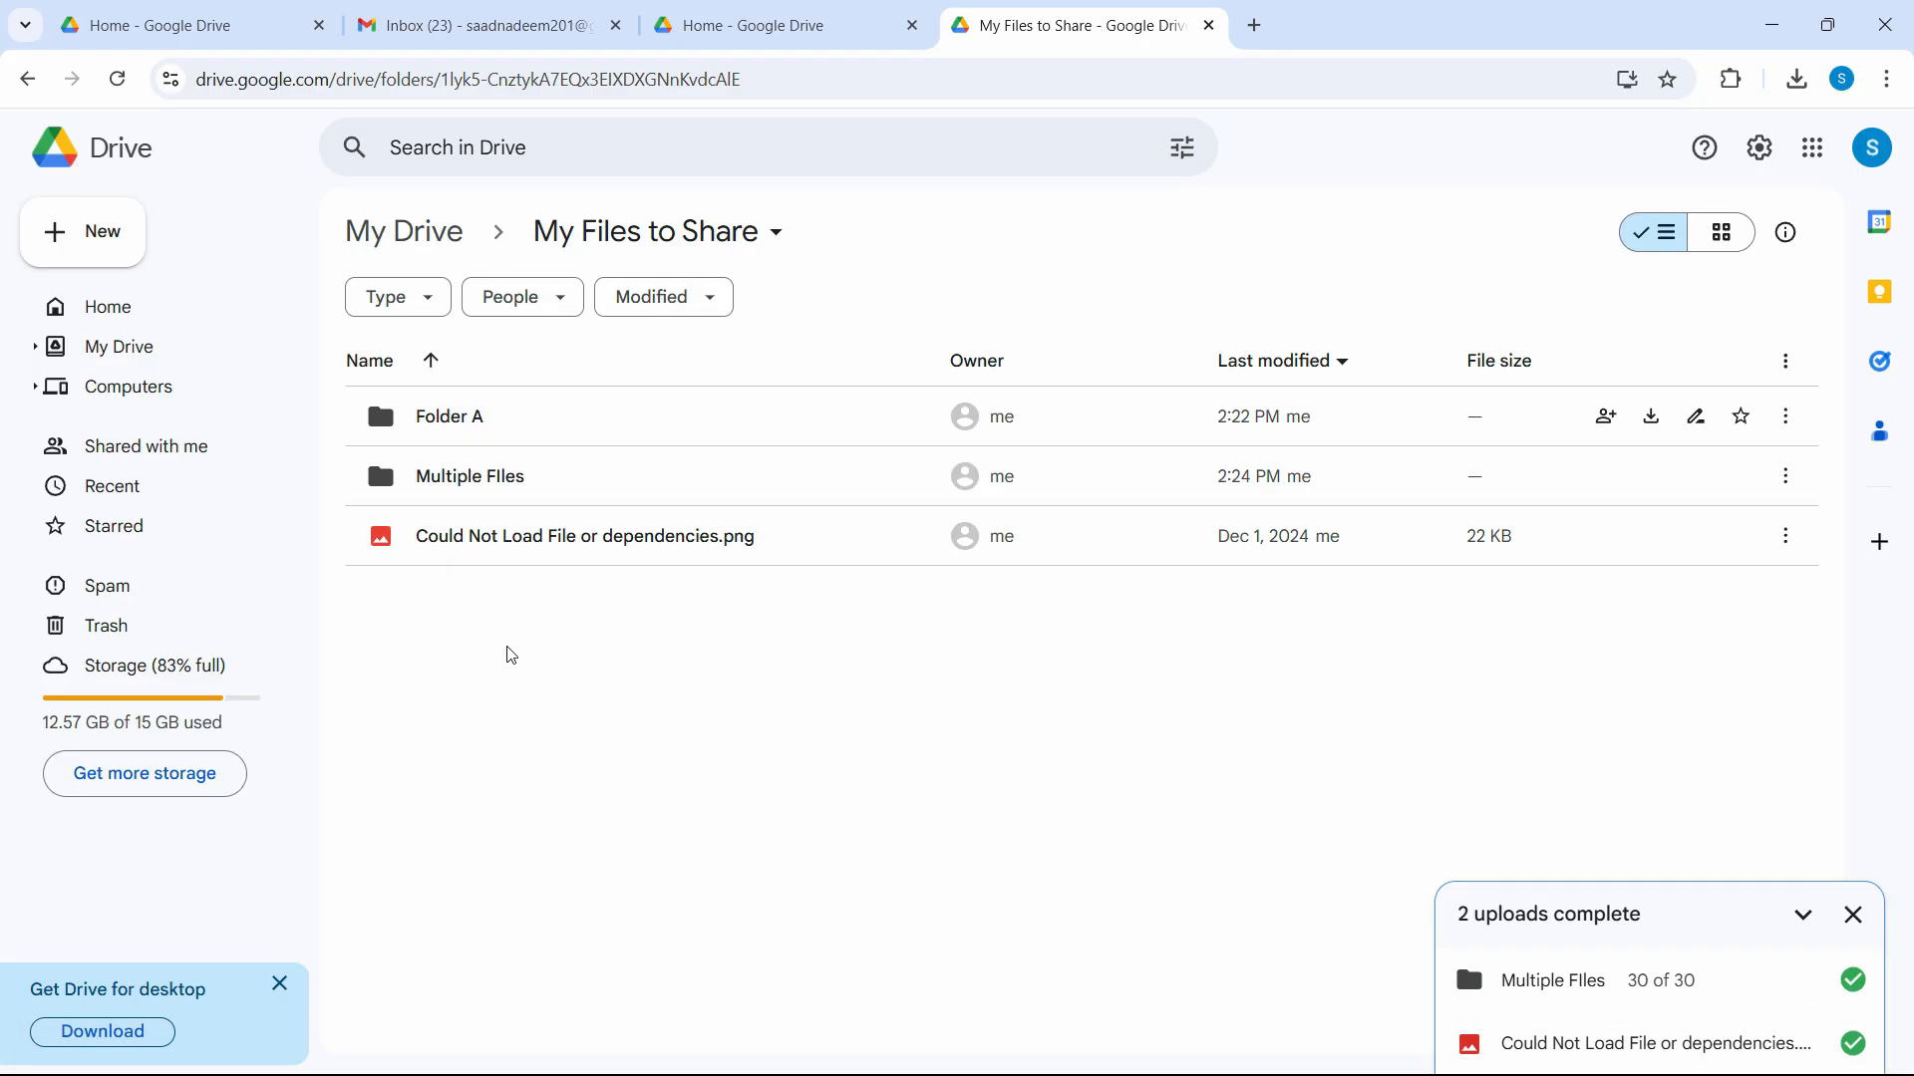
pyautogui.hotkey('alt', 'Tab')
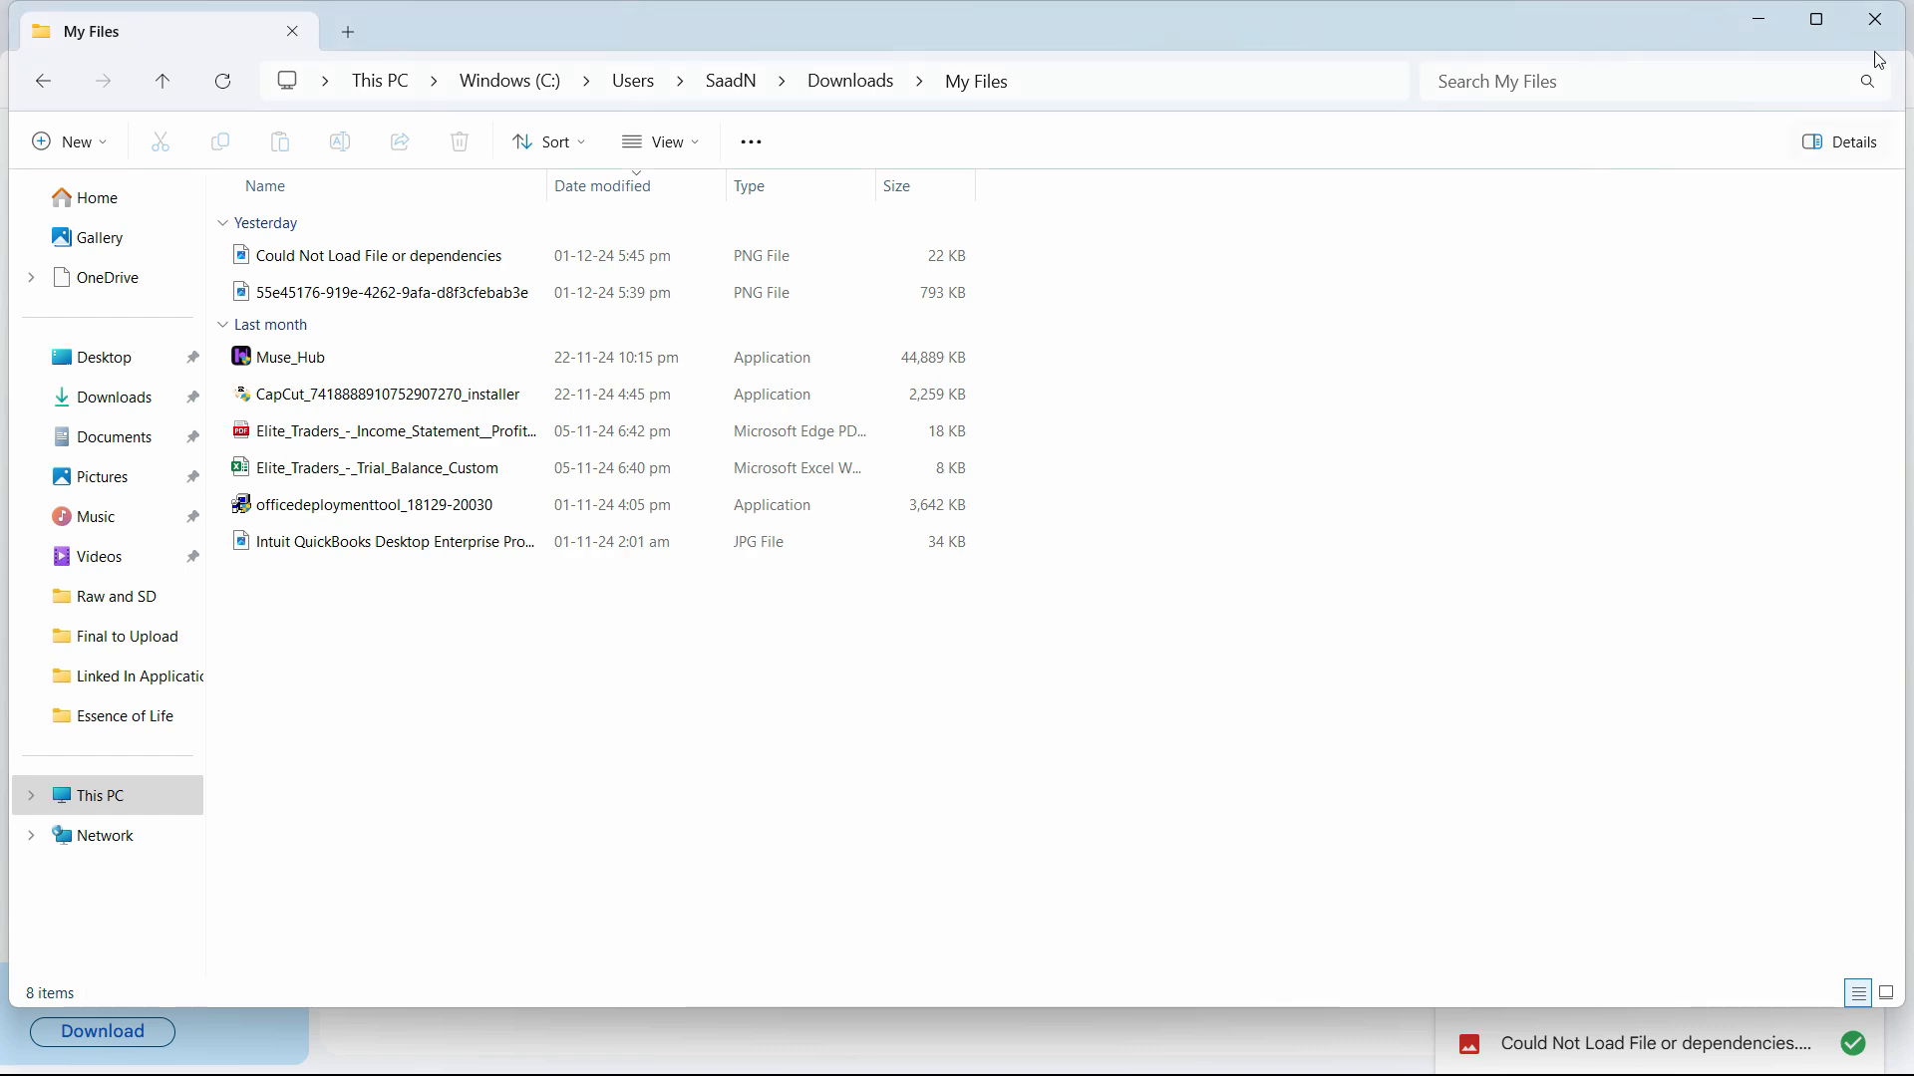
pyautogui.click(1815, 18)
pyautogui.click(1821, 16)
pyautogui.click(1816, 18)
pyautogui.click(1816, 16)
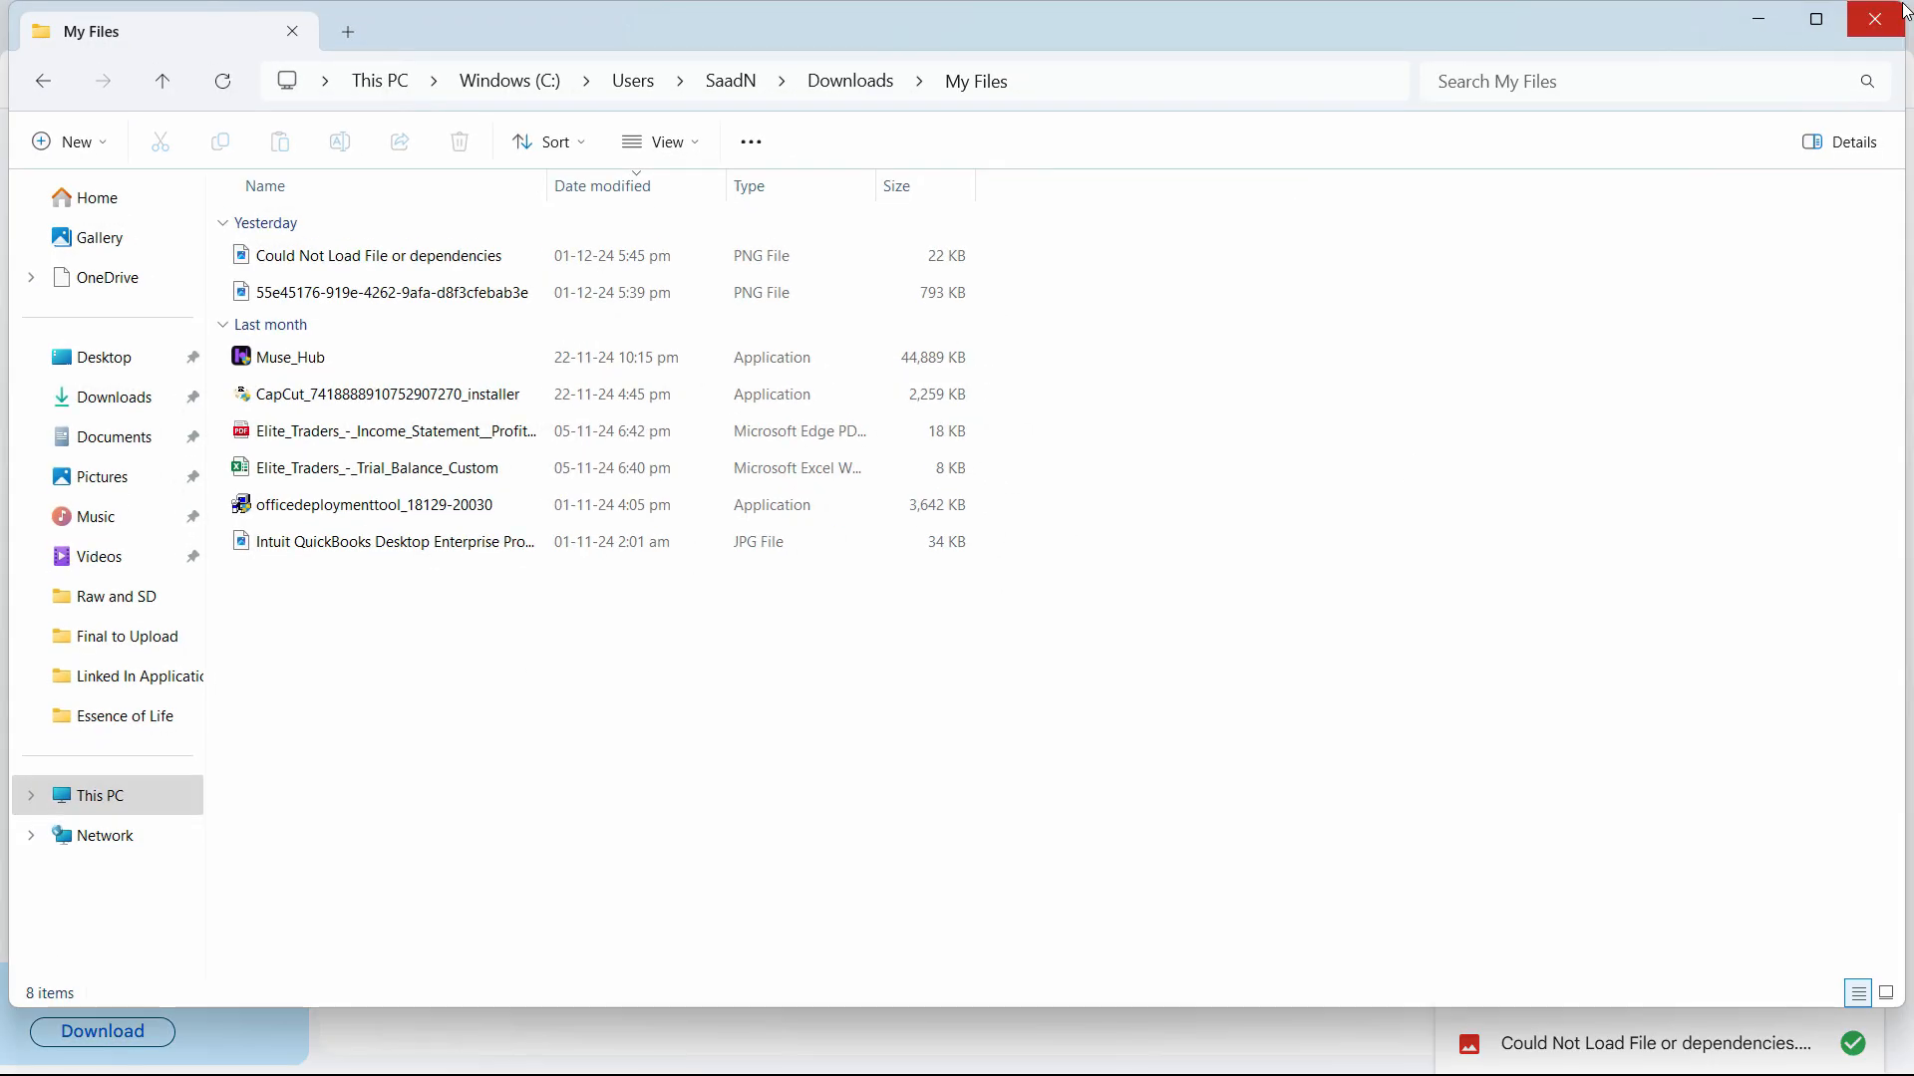
pyautogui.moveTo(1794, 2); pyautogui.dragTo(1789, 513)
pyautogui.moveTo(1807, 290); pyautogui.dragTo(1807, 331)
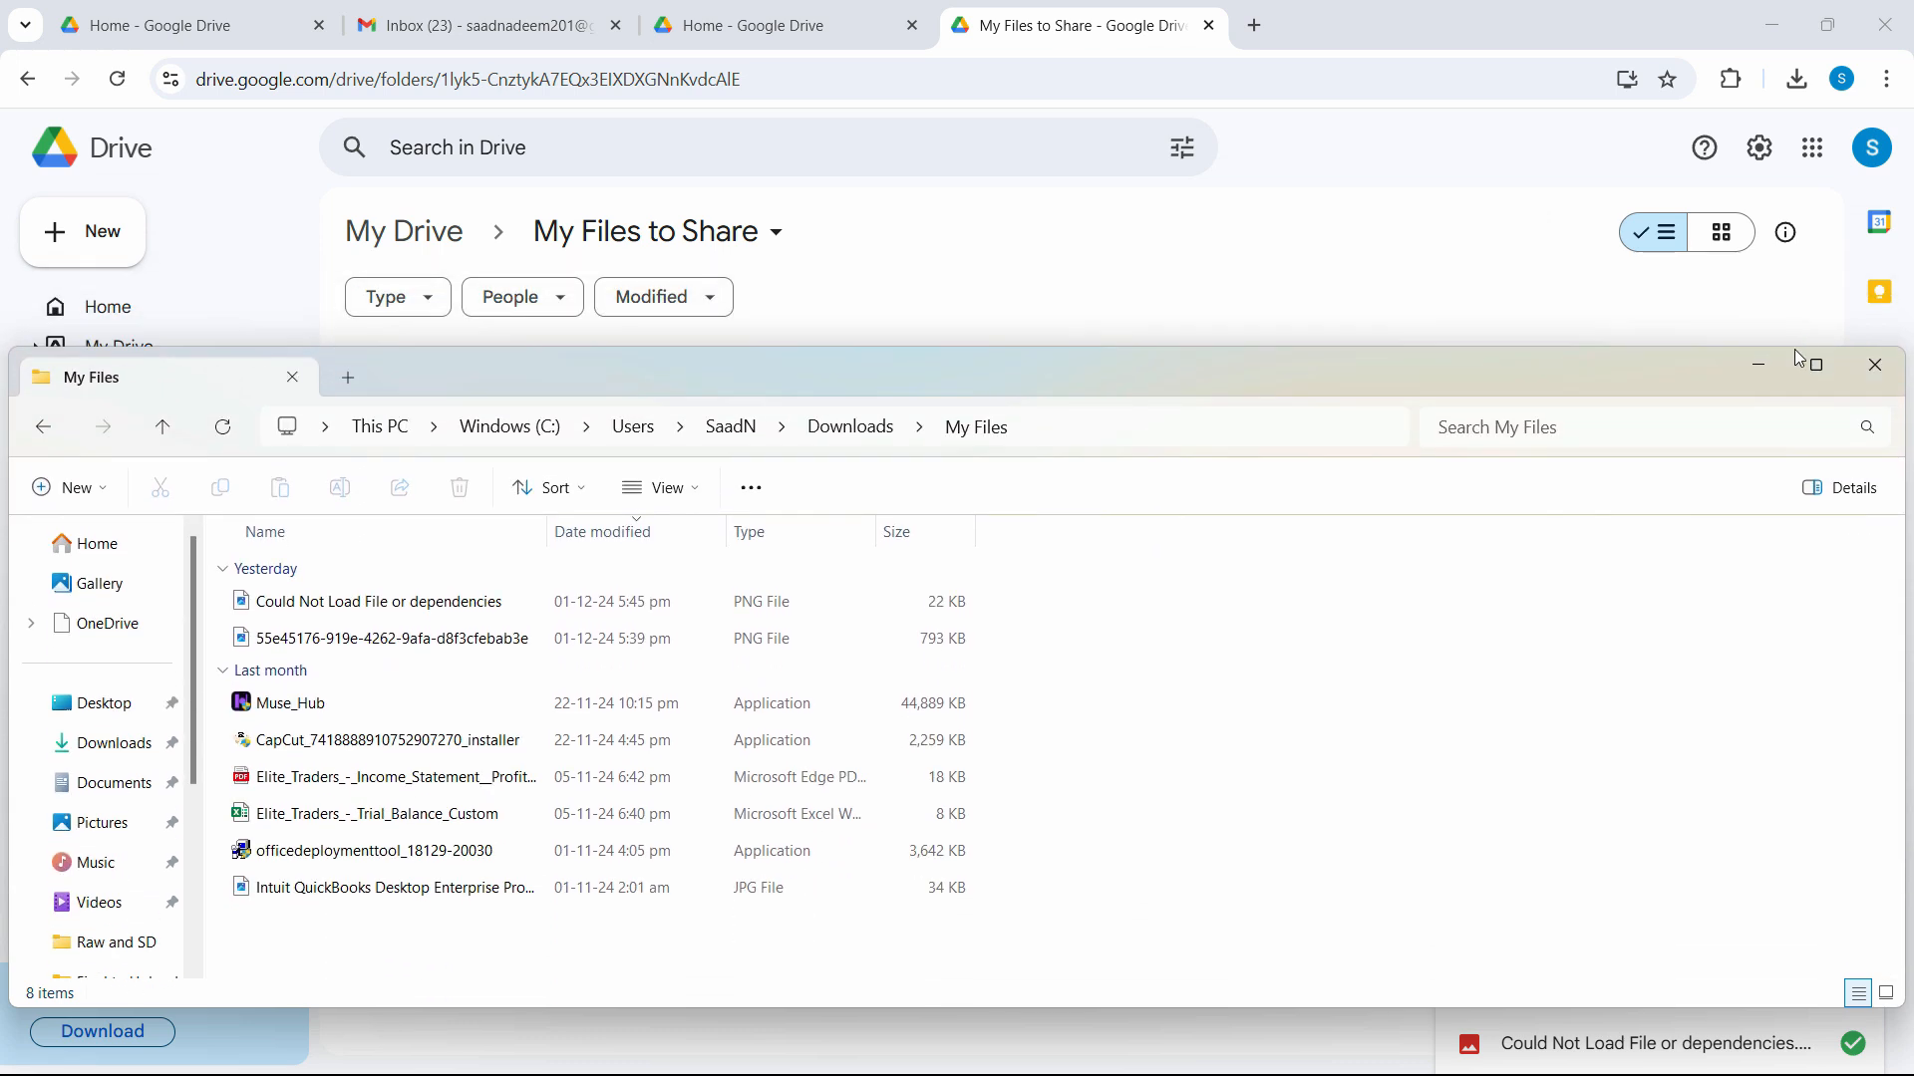
# Drag all eight My Files files into the Drive folder, replacing the existing PNG.
pyautogui.moveTo(1098, 596); pyautogui.dragTo(572, 877)
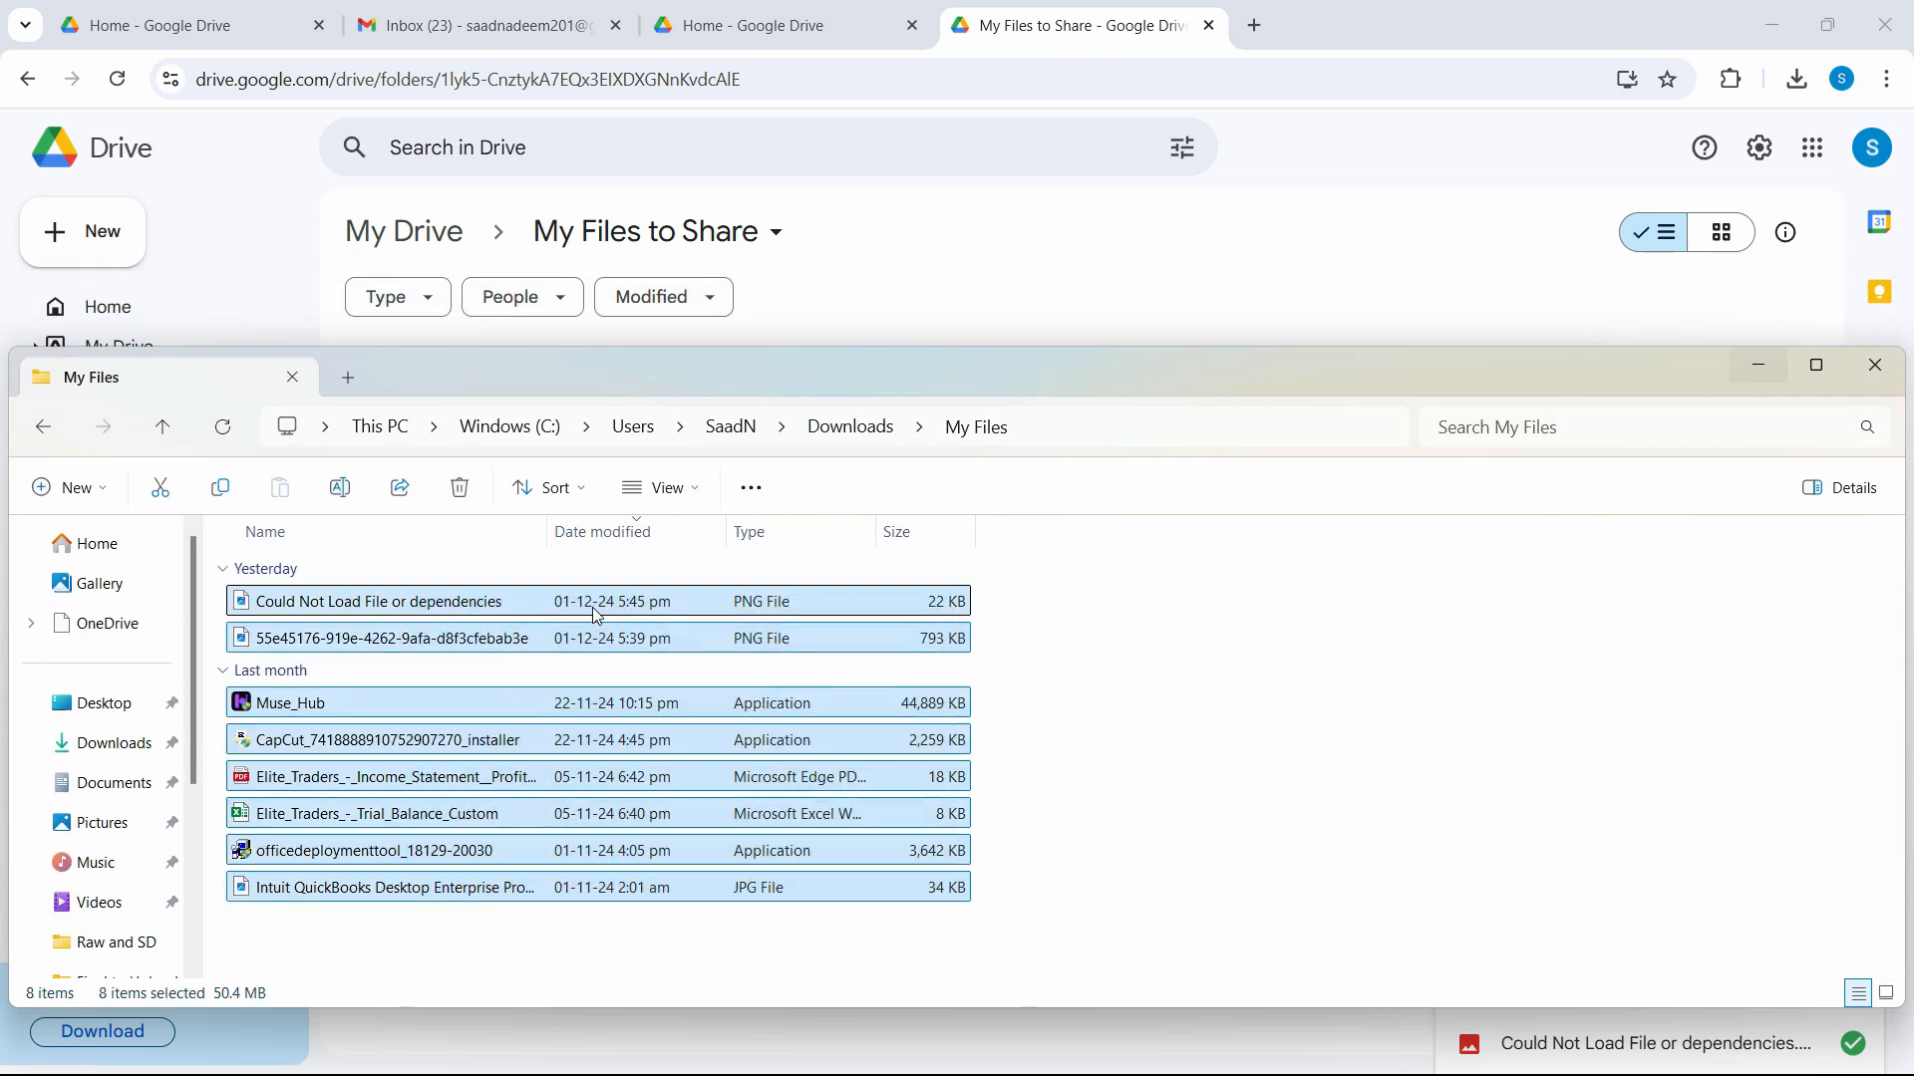
pyautogui.moveTo(576, 616); pyautogui.dragTo(1329, 351)
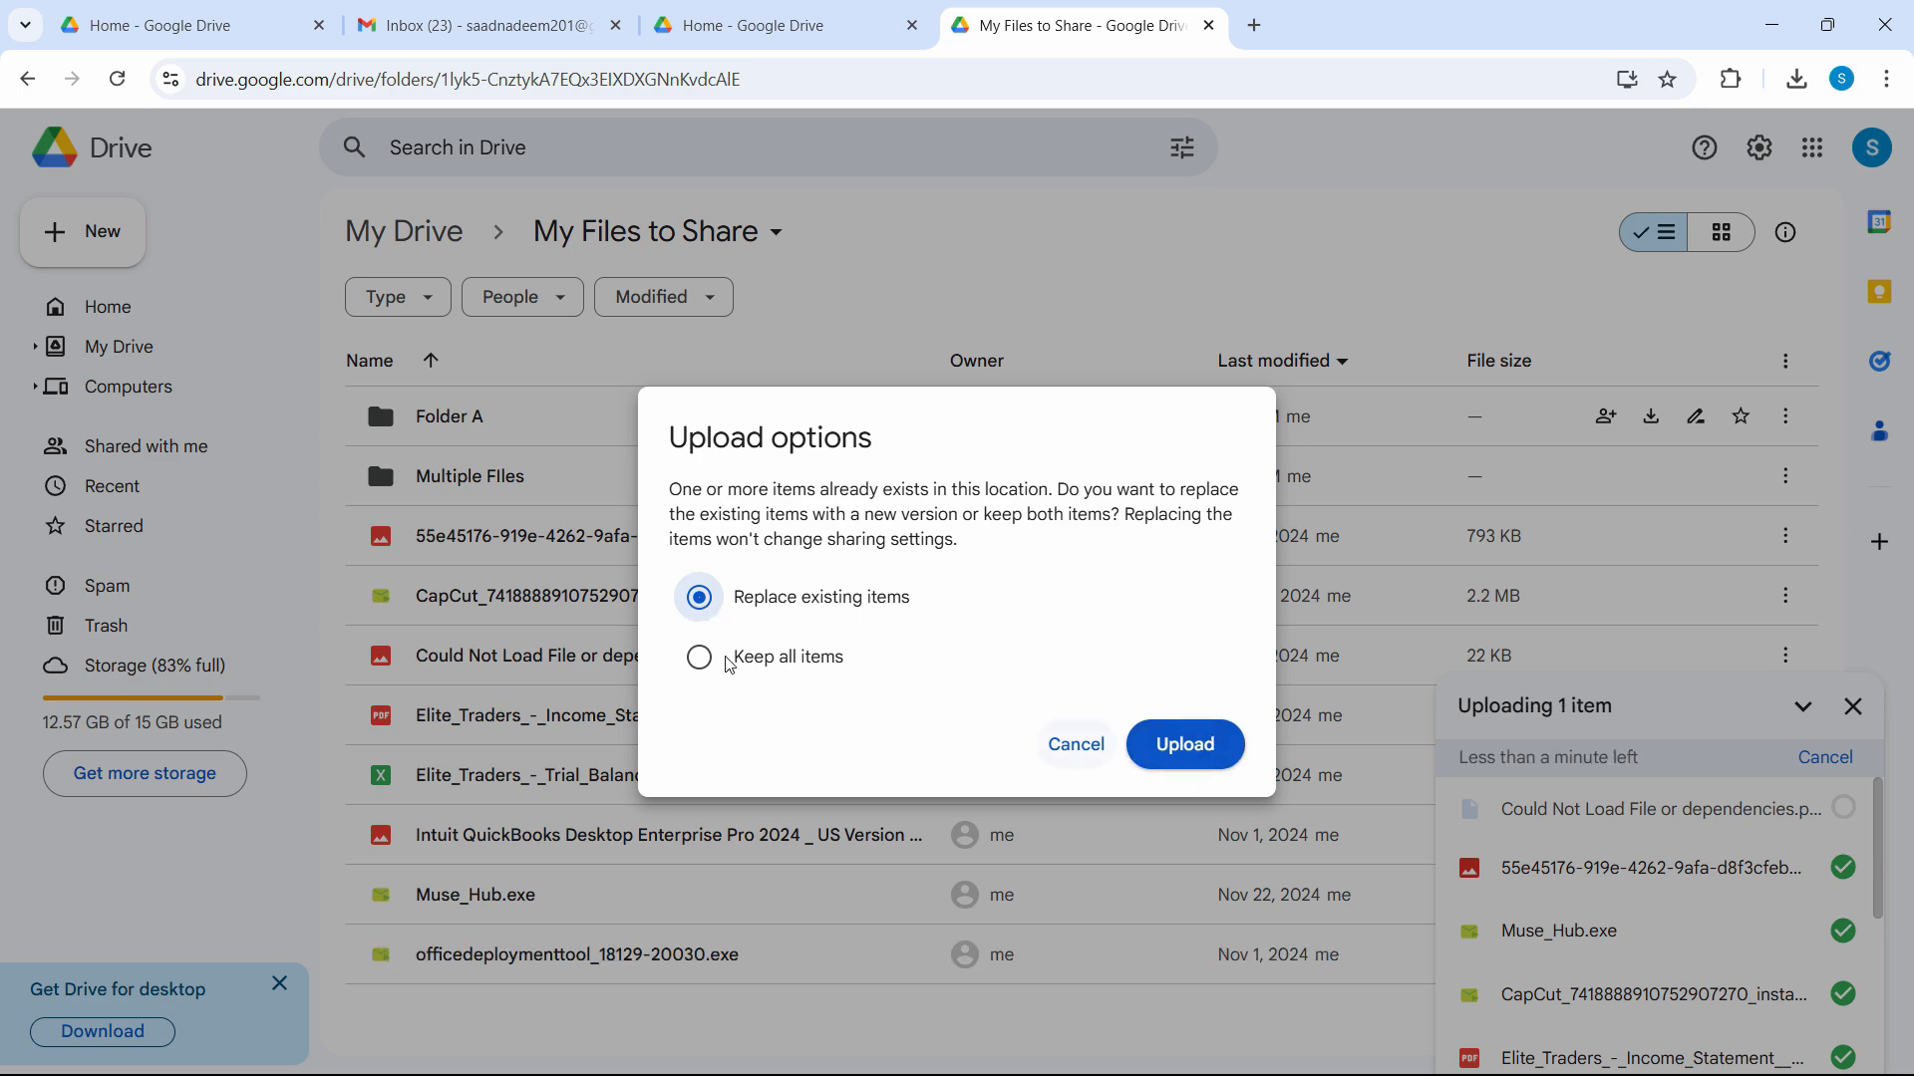
pyautogui.click(1203, 762)
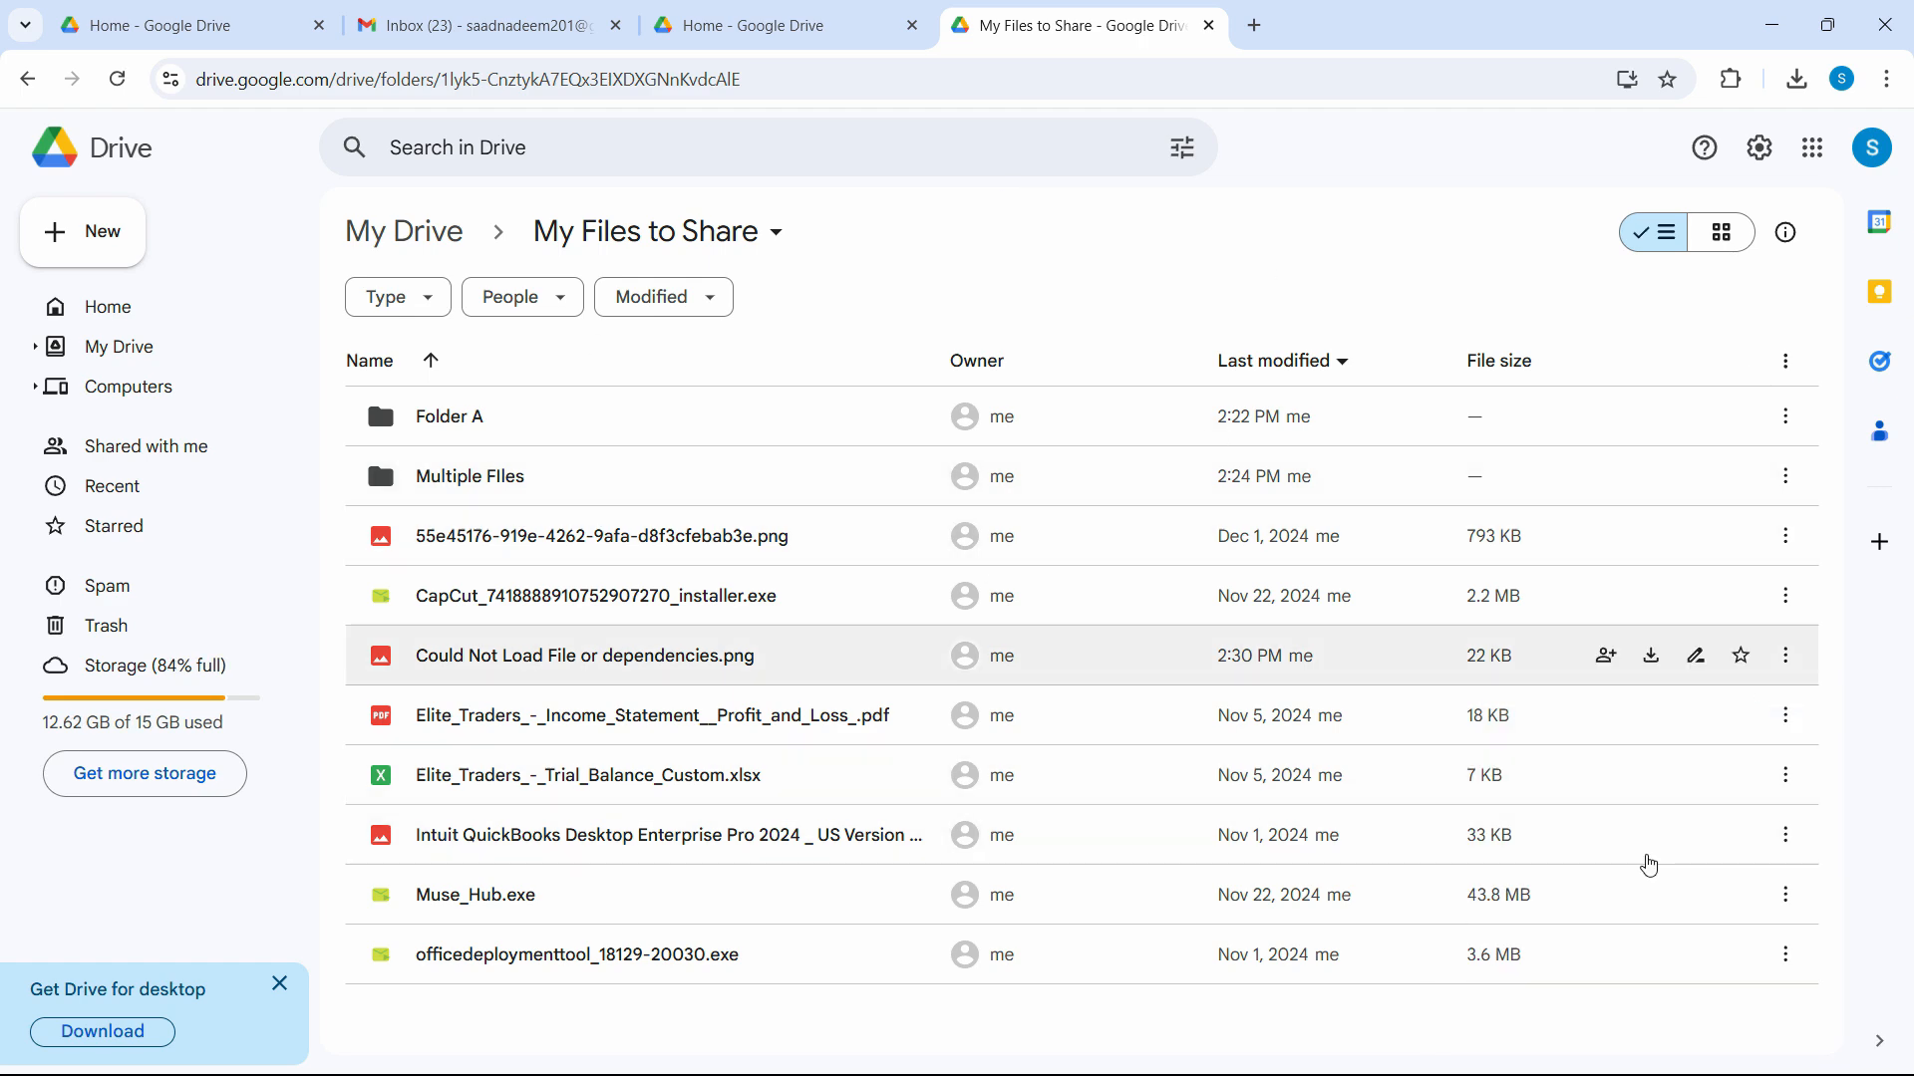
pyautogui.click(182, 313)
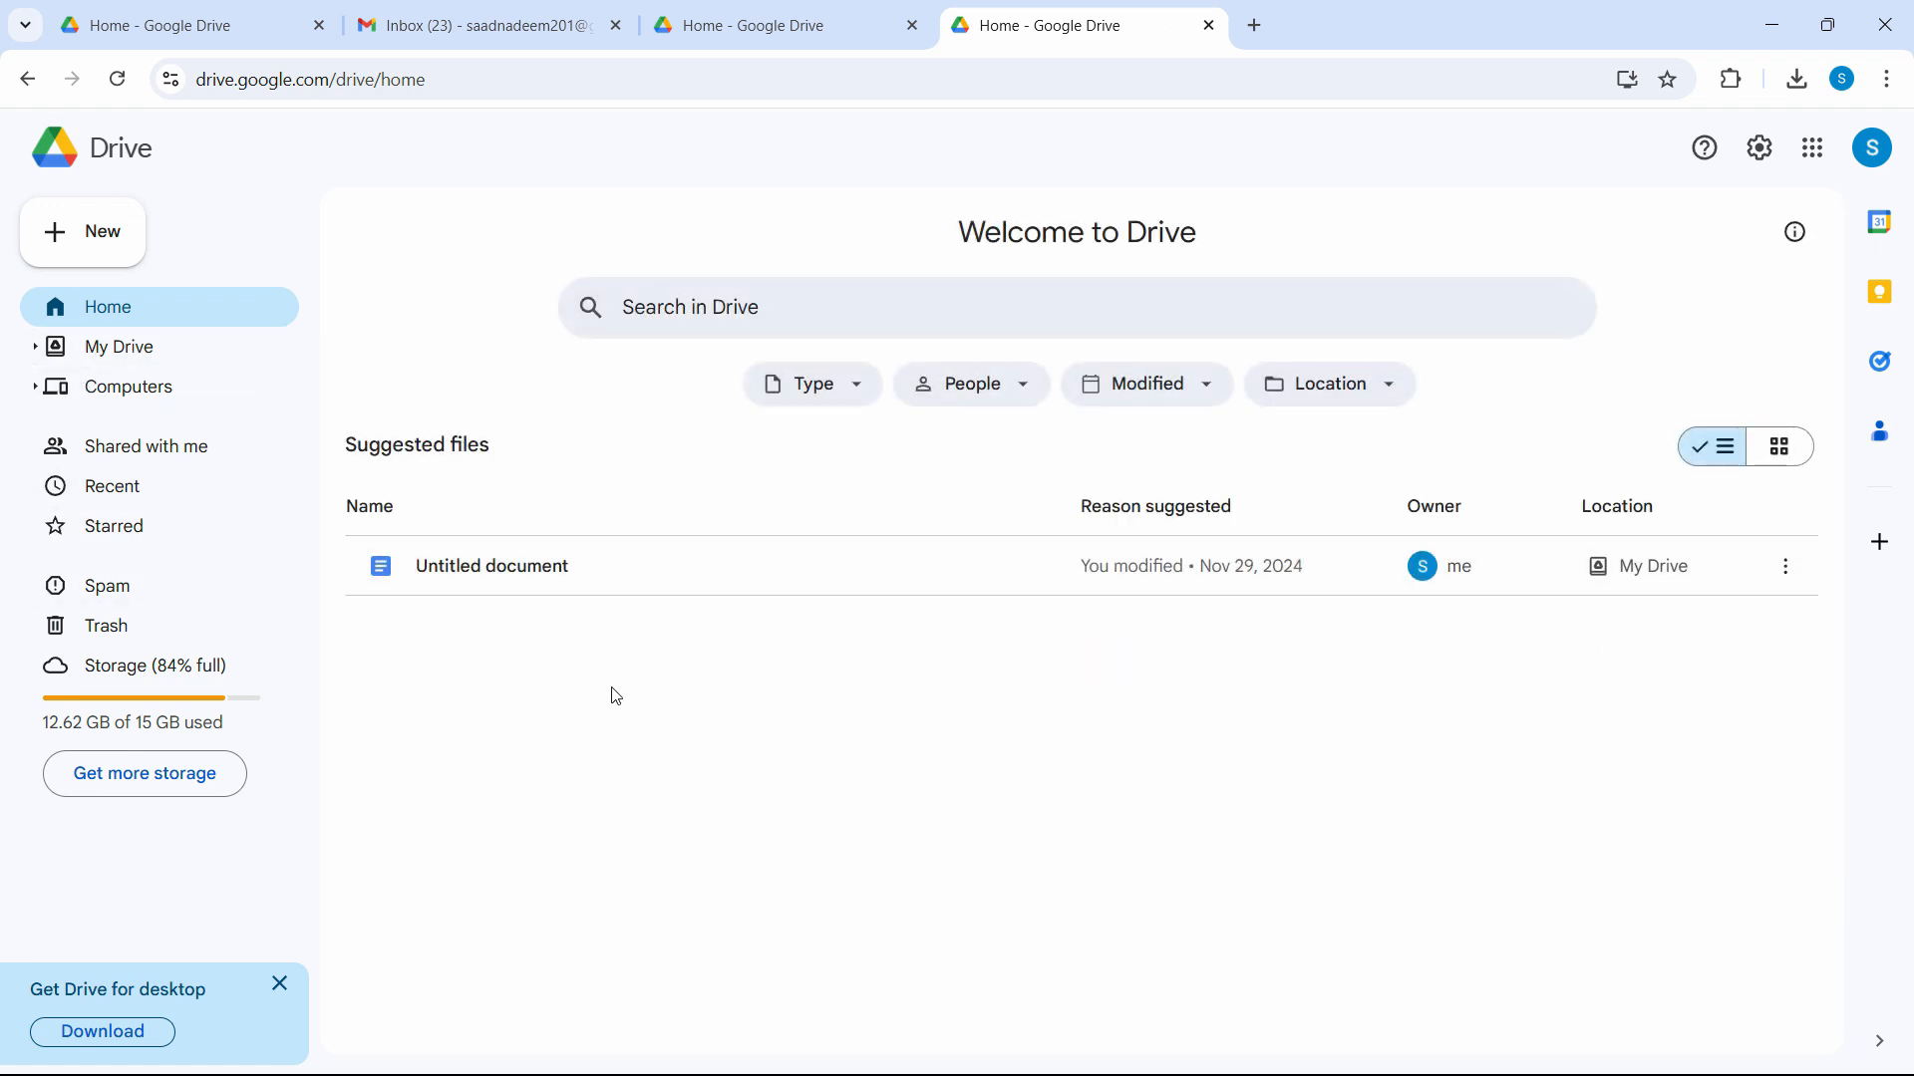
pyautogui.click(191, 355)
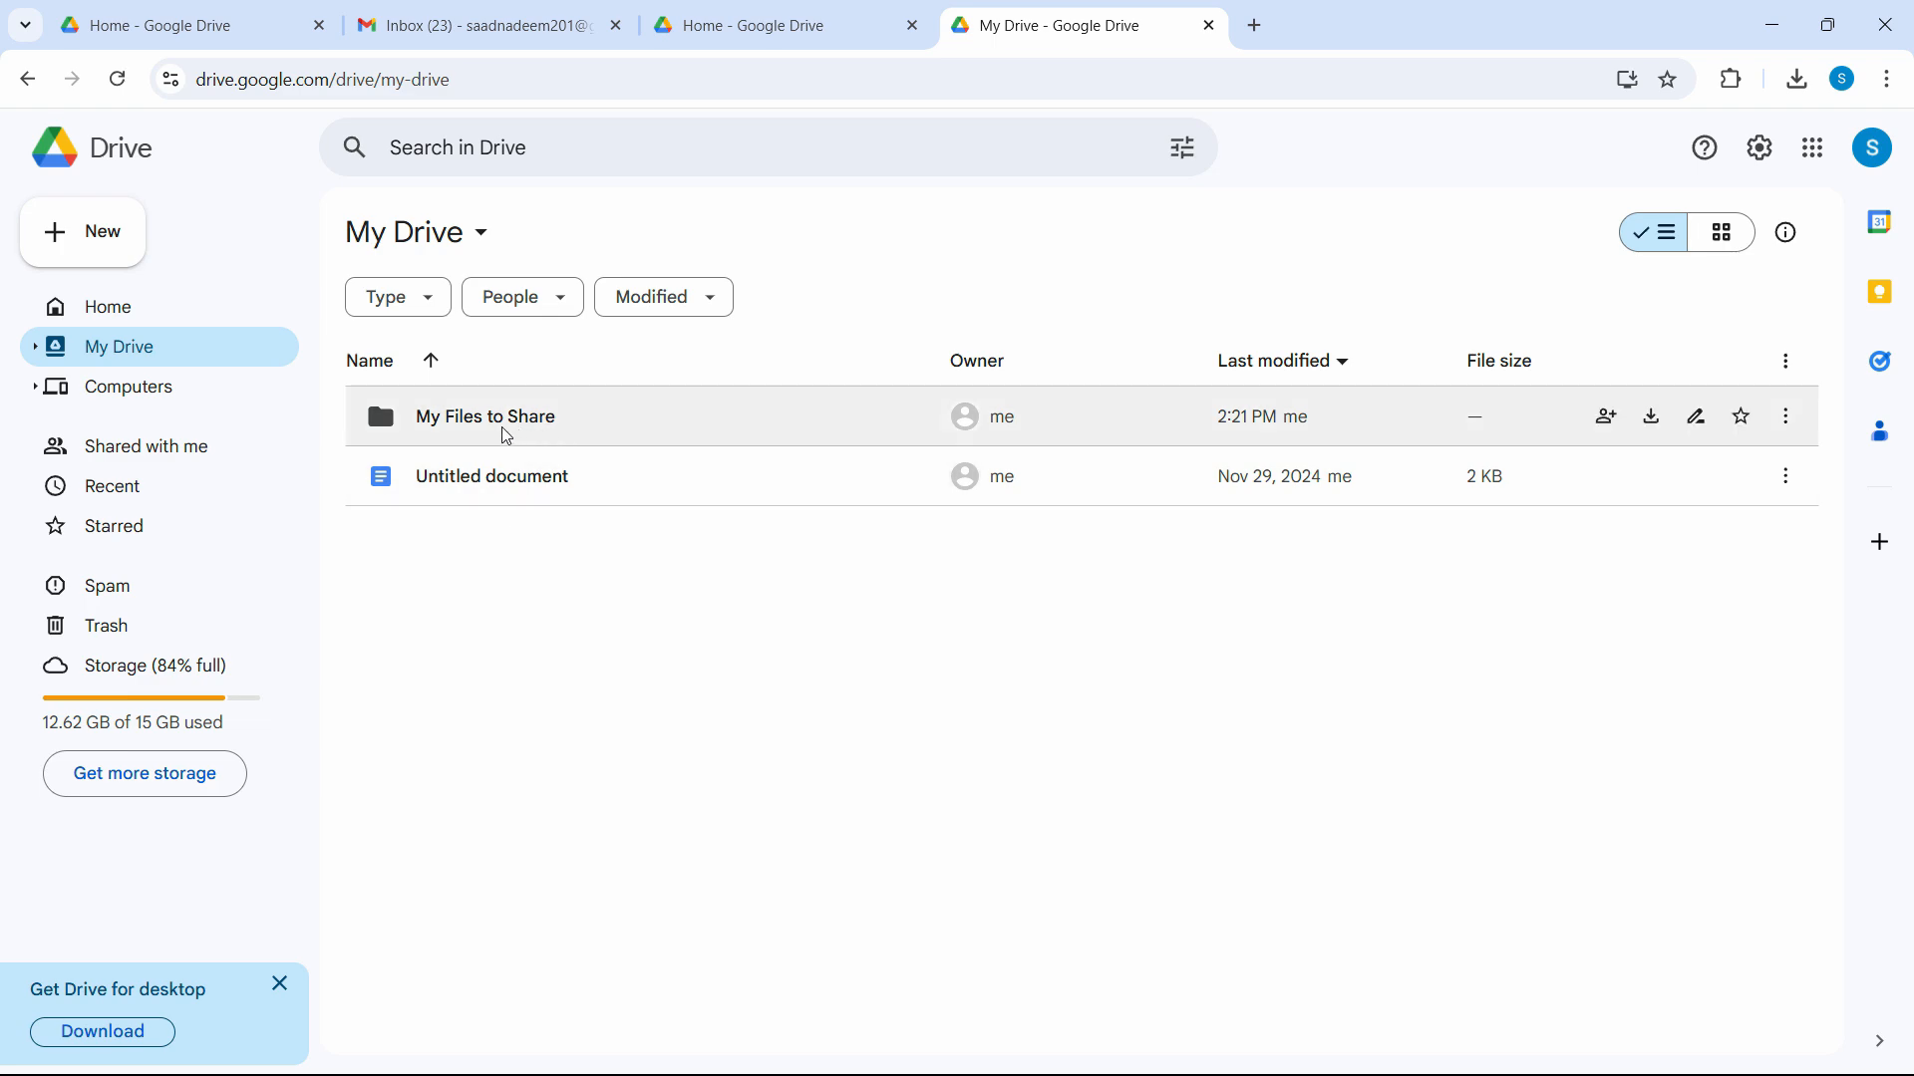
pyautogui.click(563, 432)
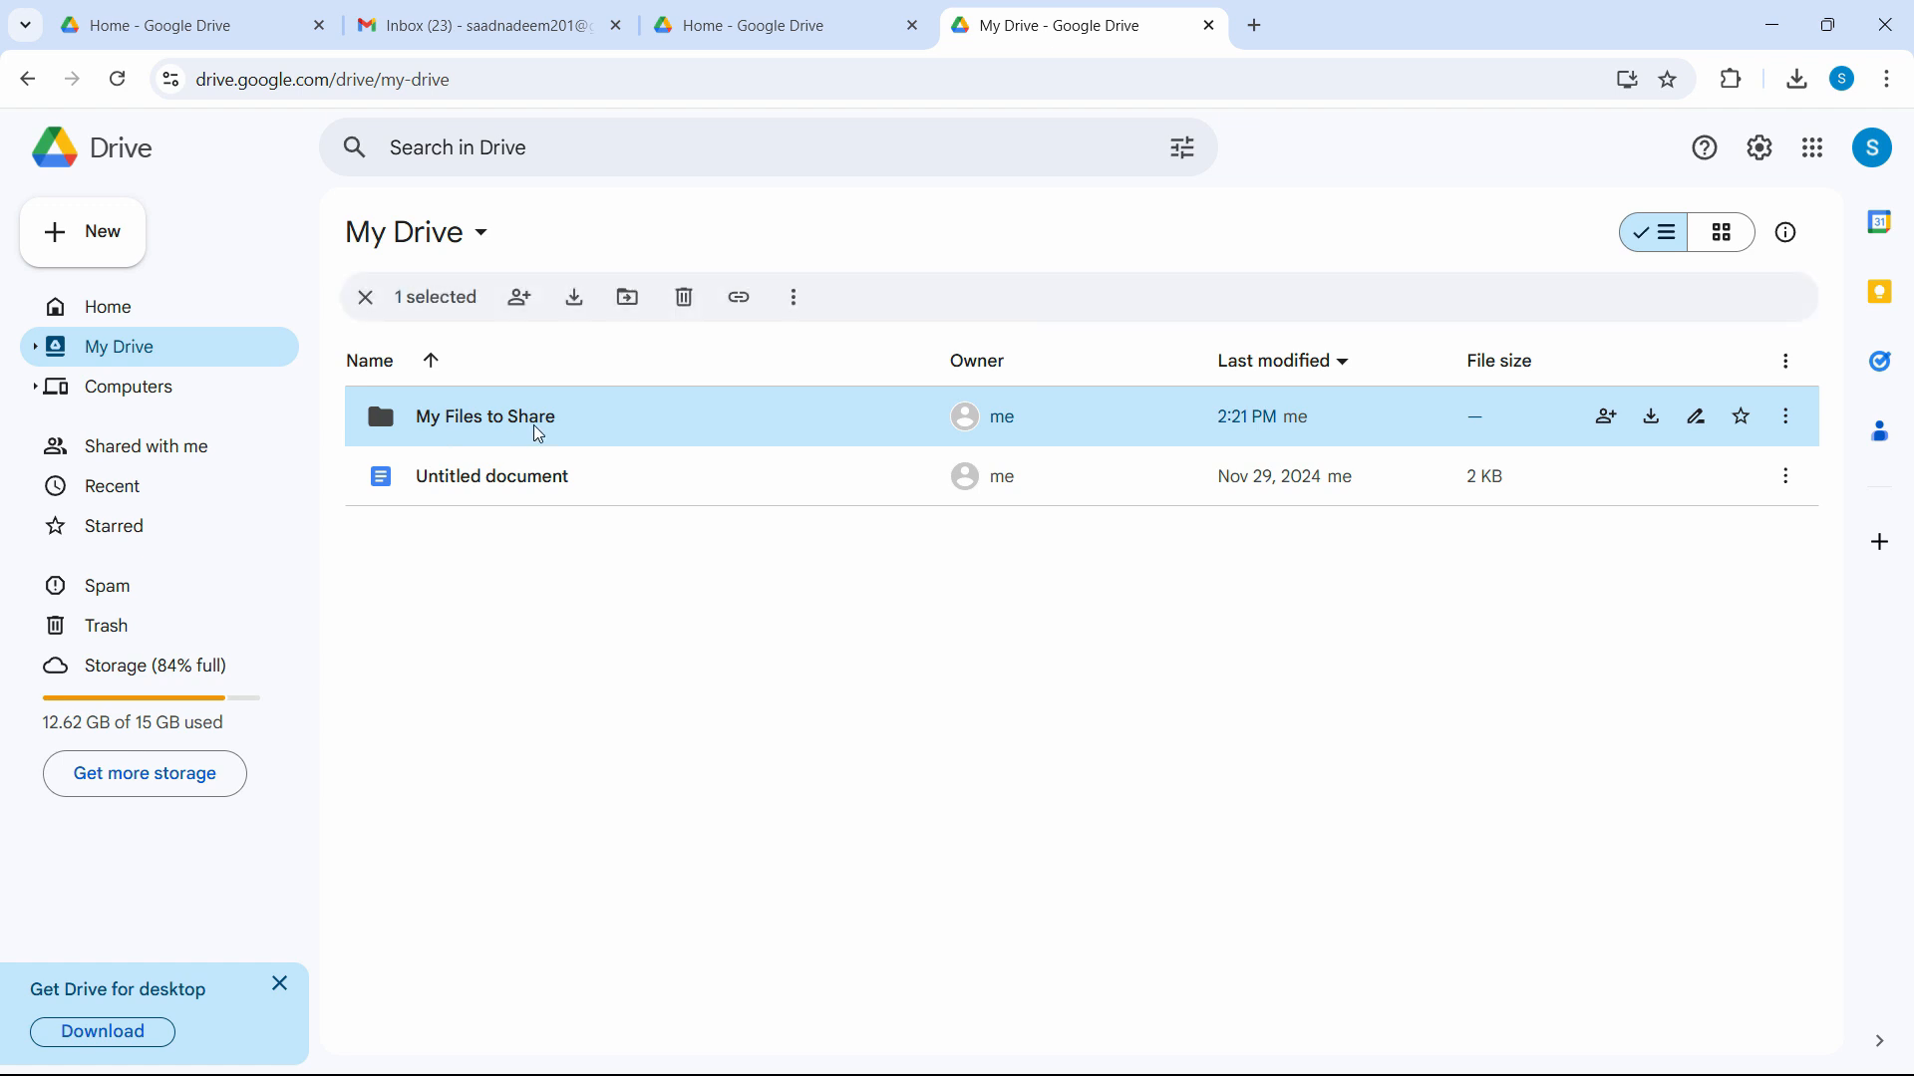
pyautogui.doubleClick(534, 425)
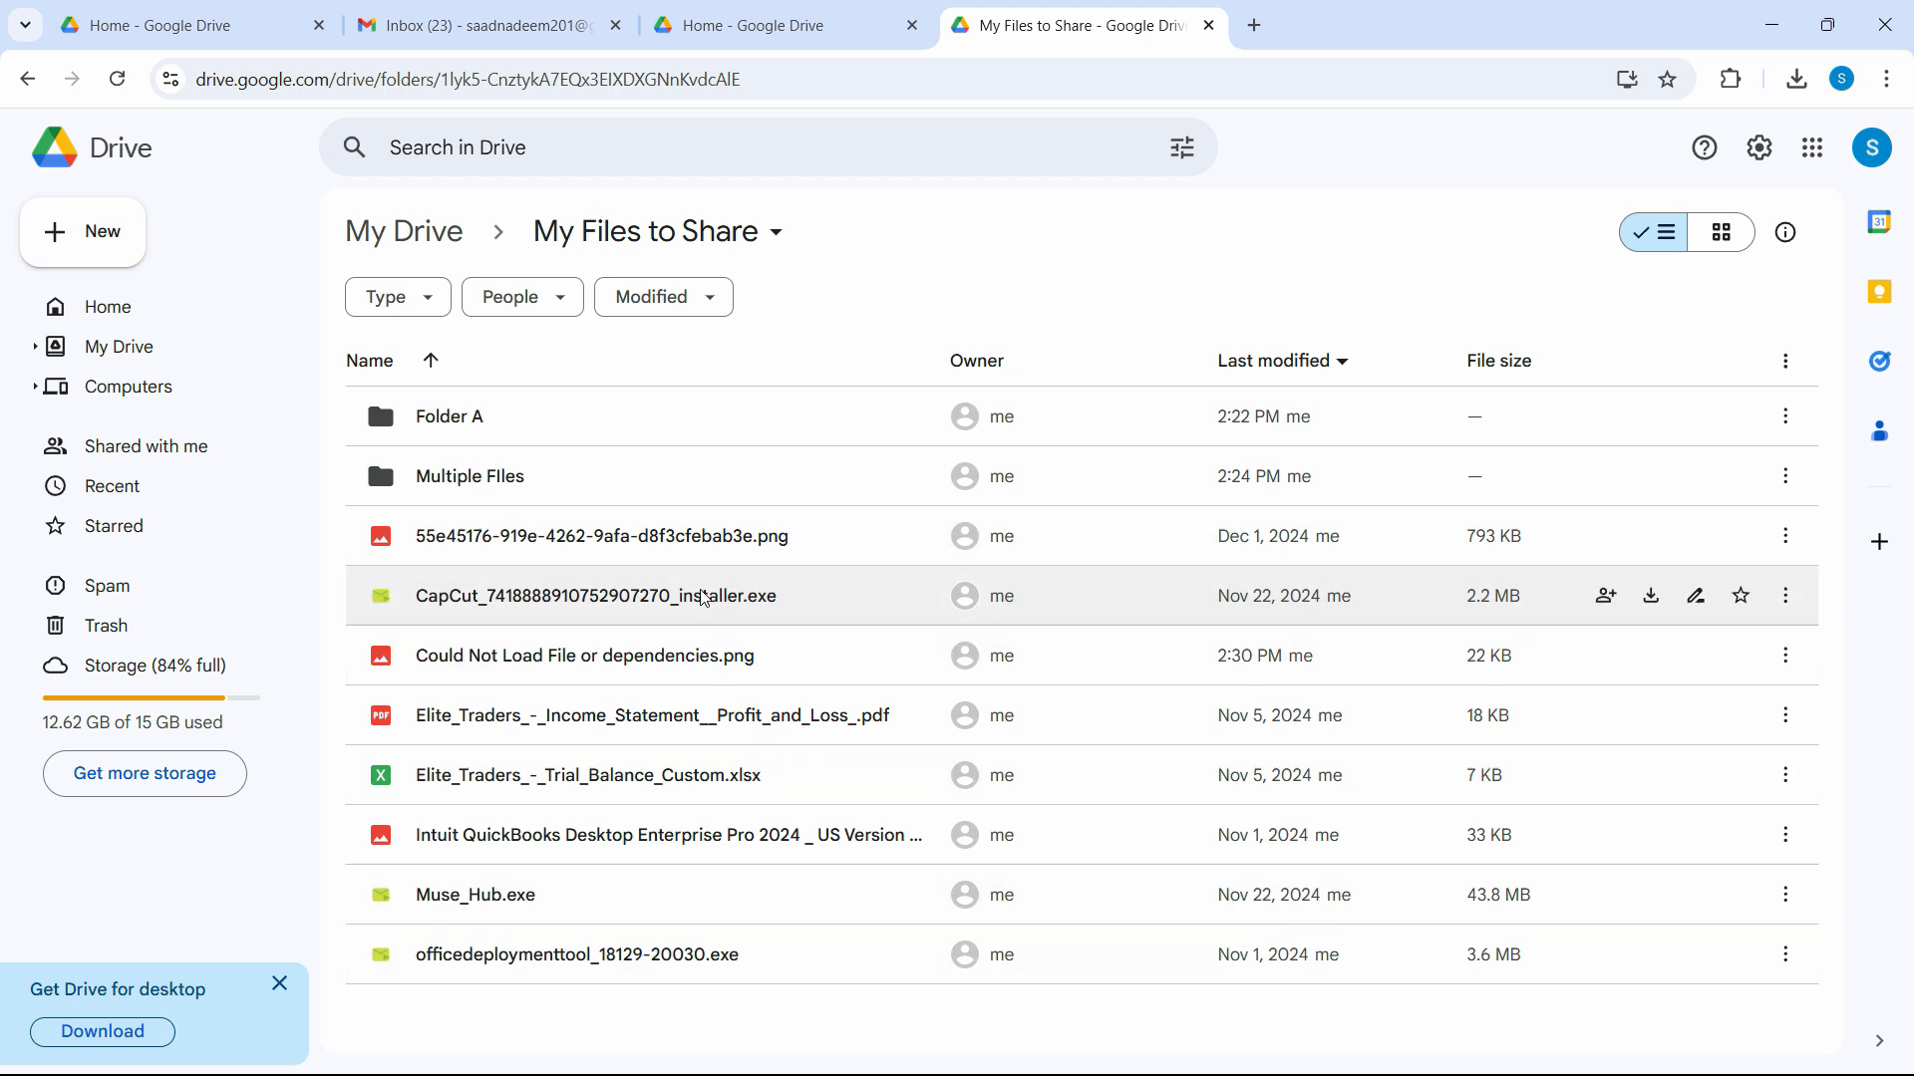
# Open the sharing settings for the 55e45176 PNG file.
pyautogui.rightClick(611, 547)
pyautogui.click(732, 515)
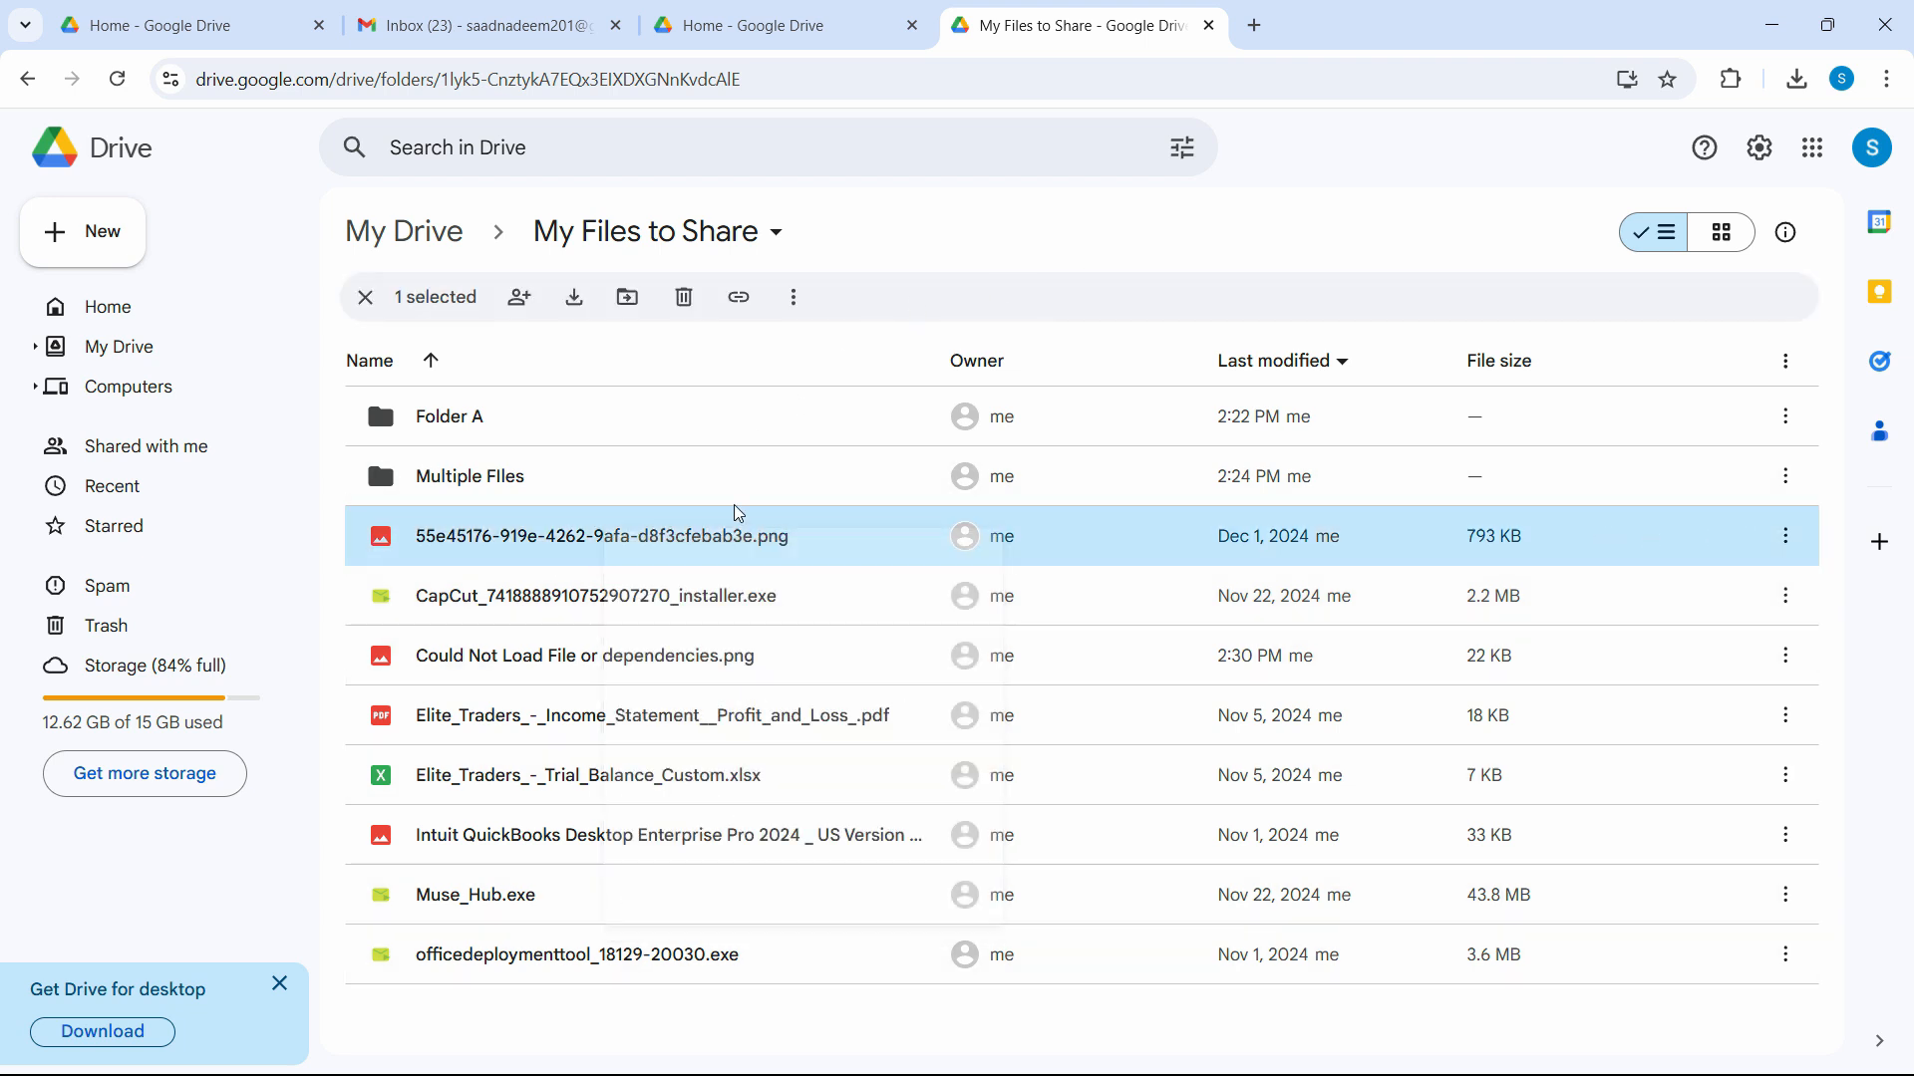
pyautogui.rightClick(686, 551)
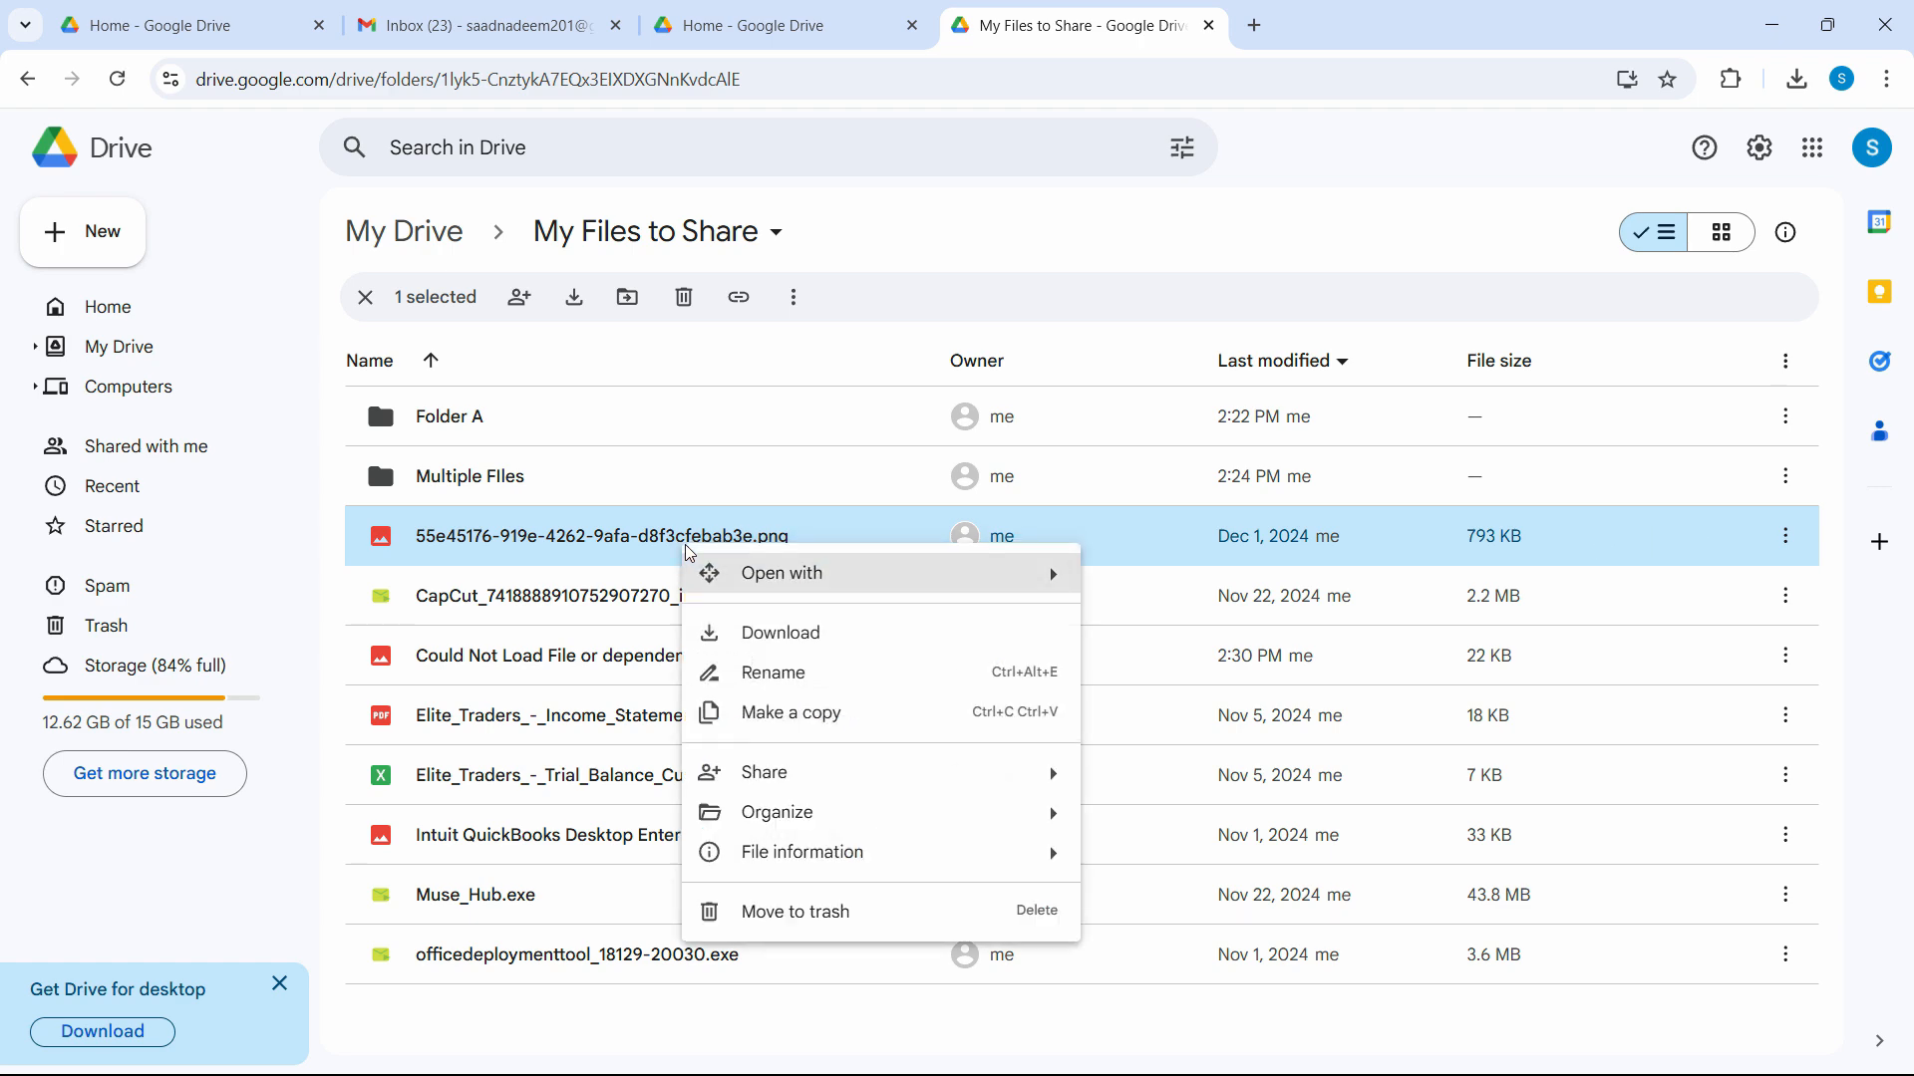
pyautogui.moveTo(974, 782)
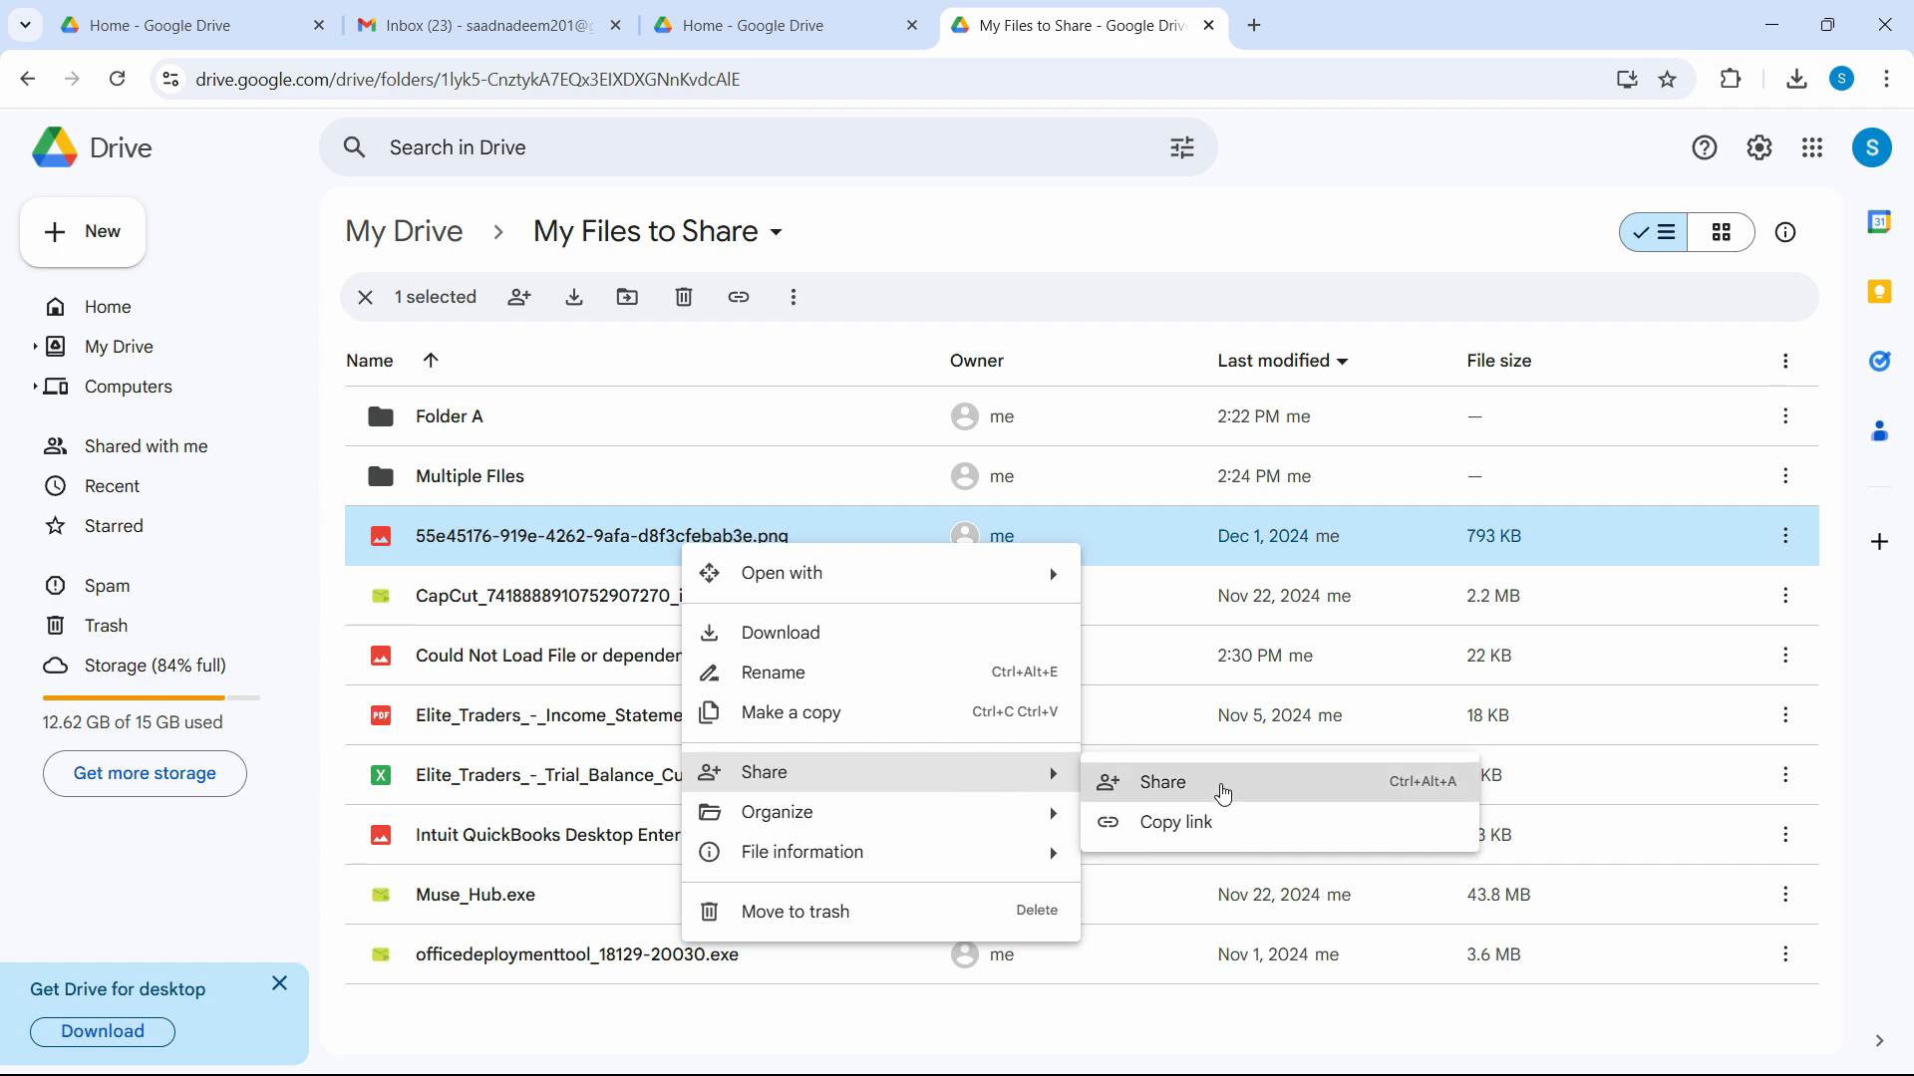
pyautogui.click(1220, 787)
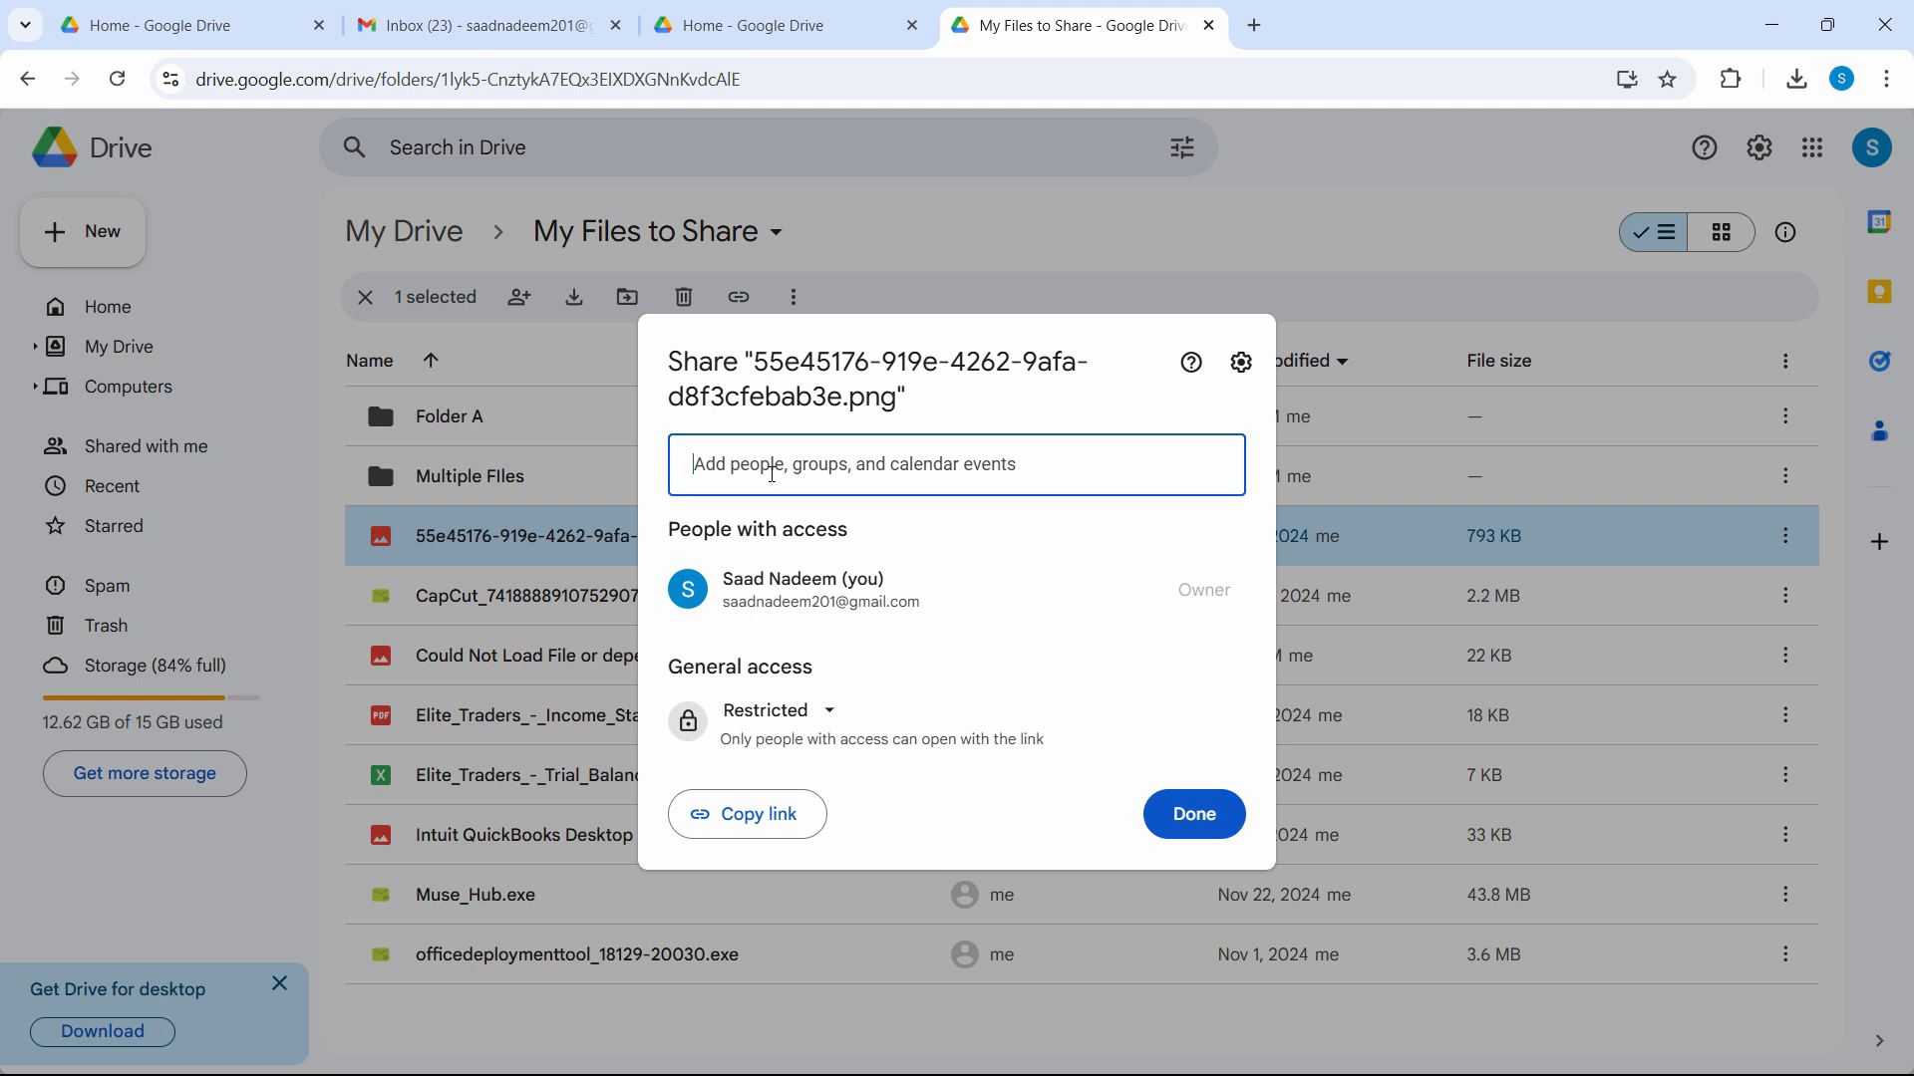
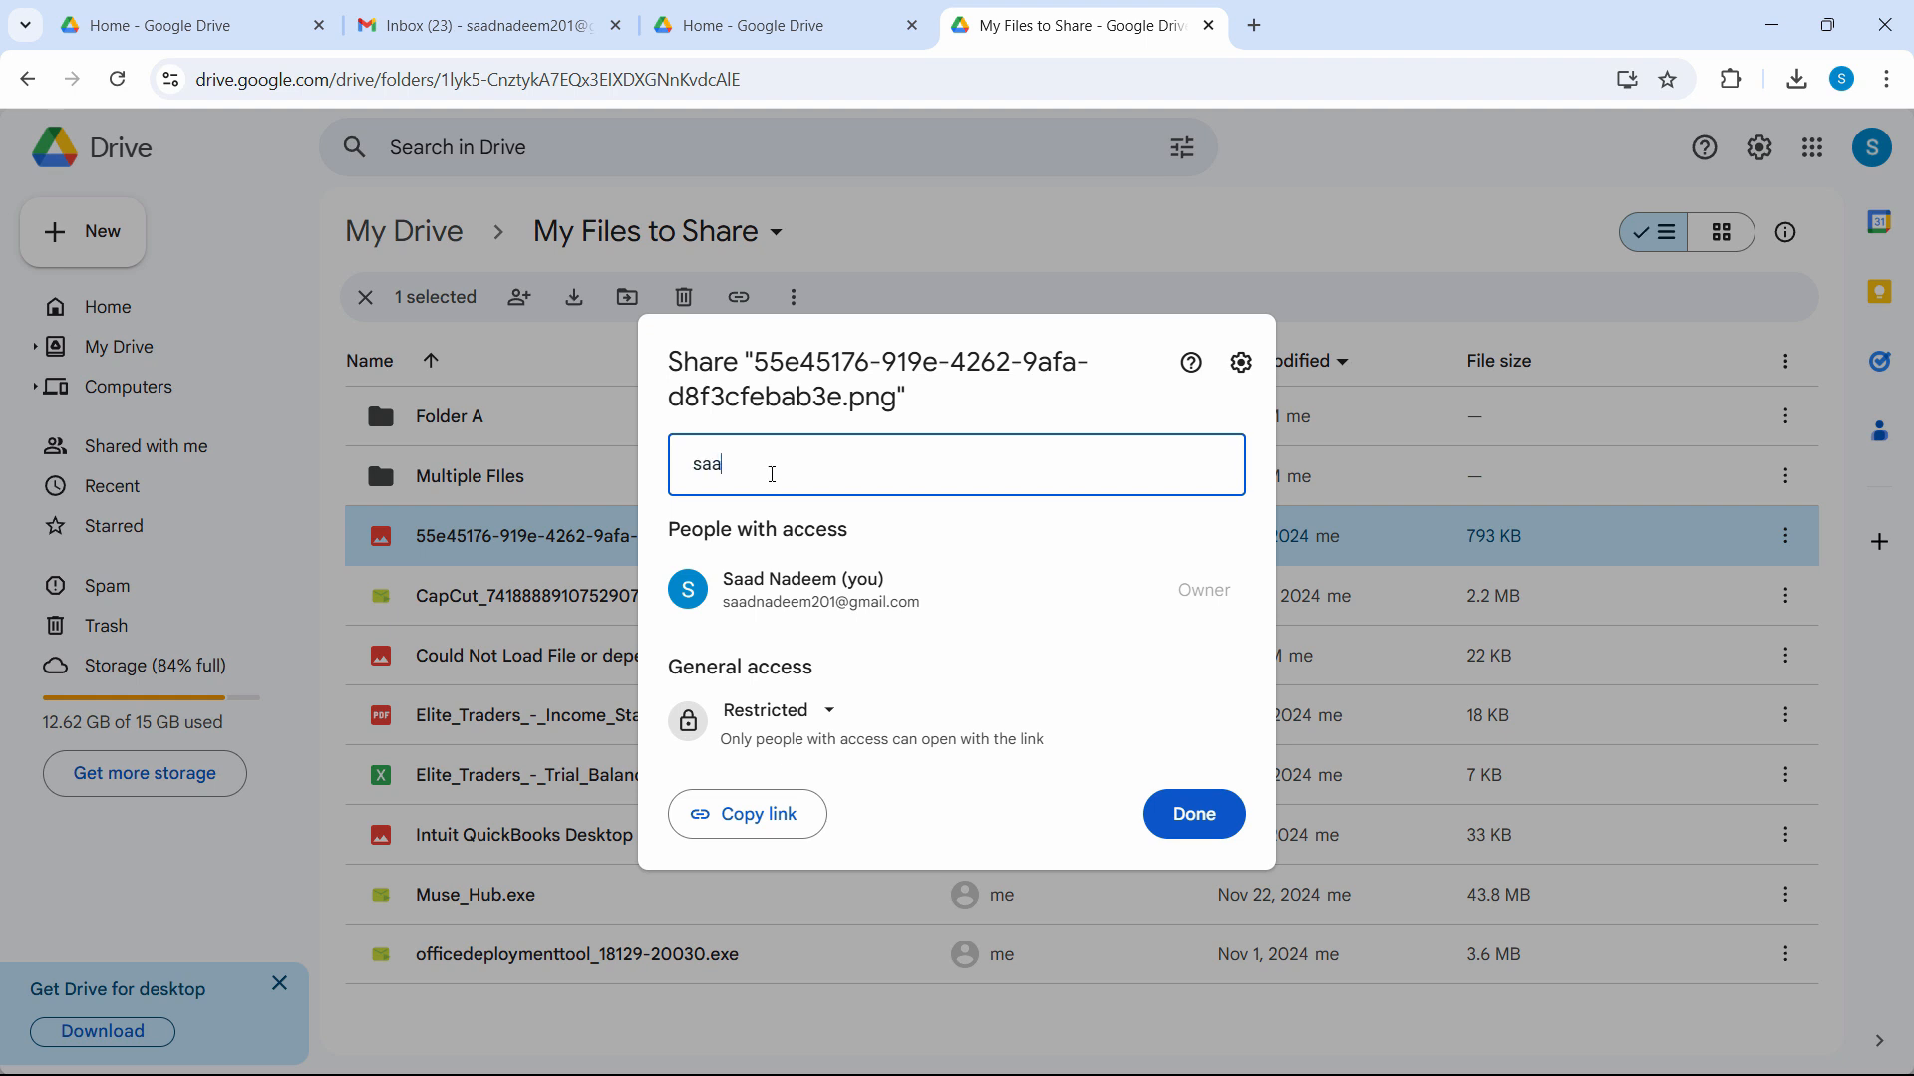
# Add a contact's e-mail as recipient, review its role options, then discard it.
pyautogui.click(852, 538)
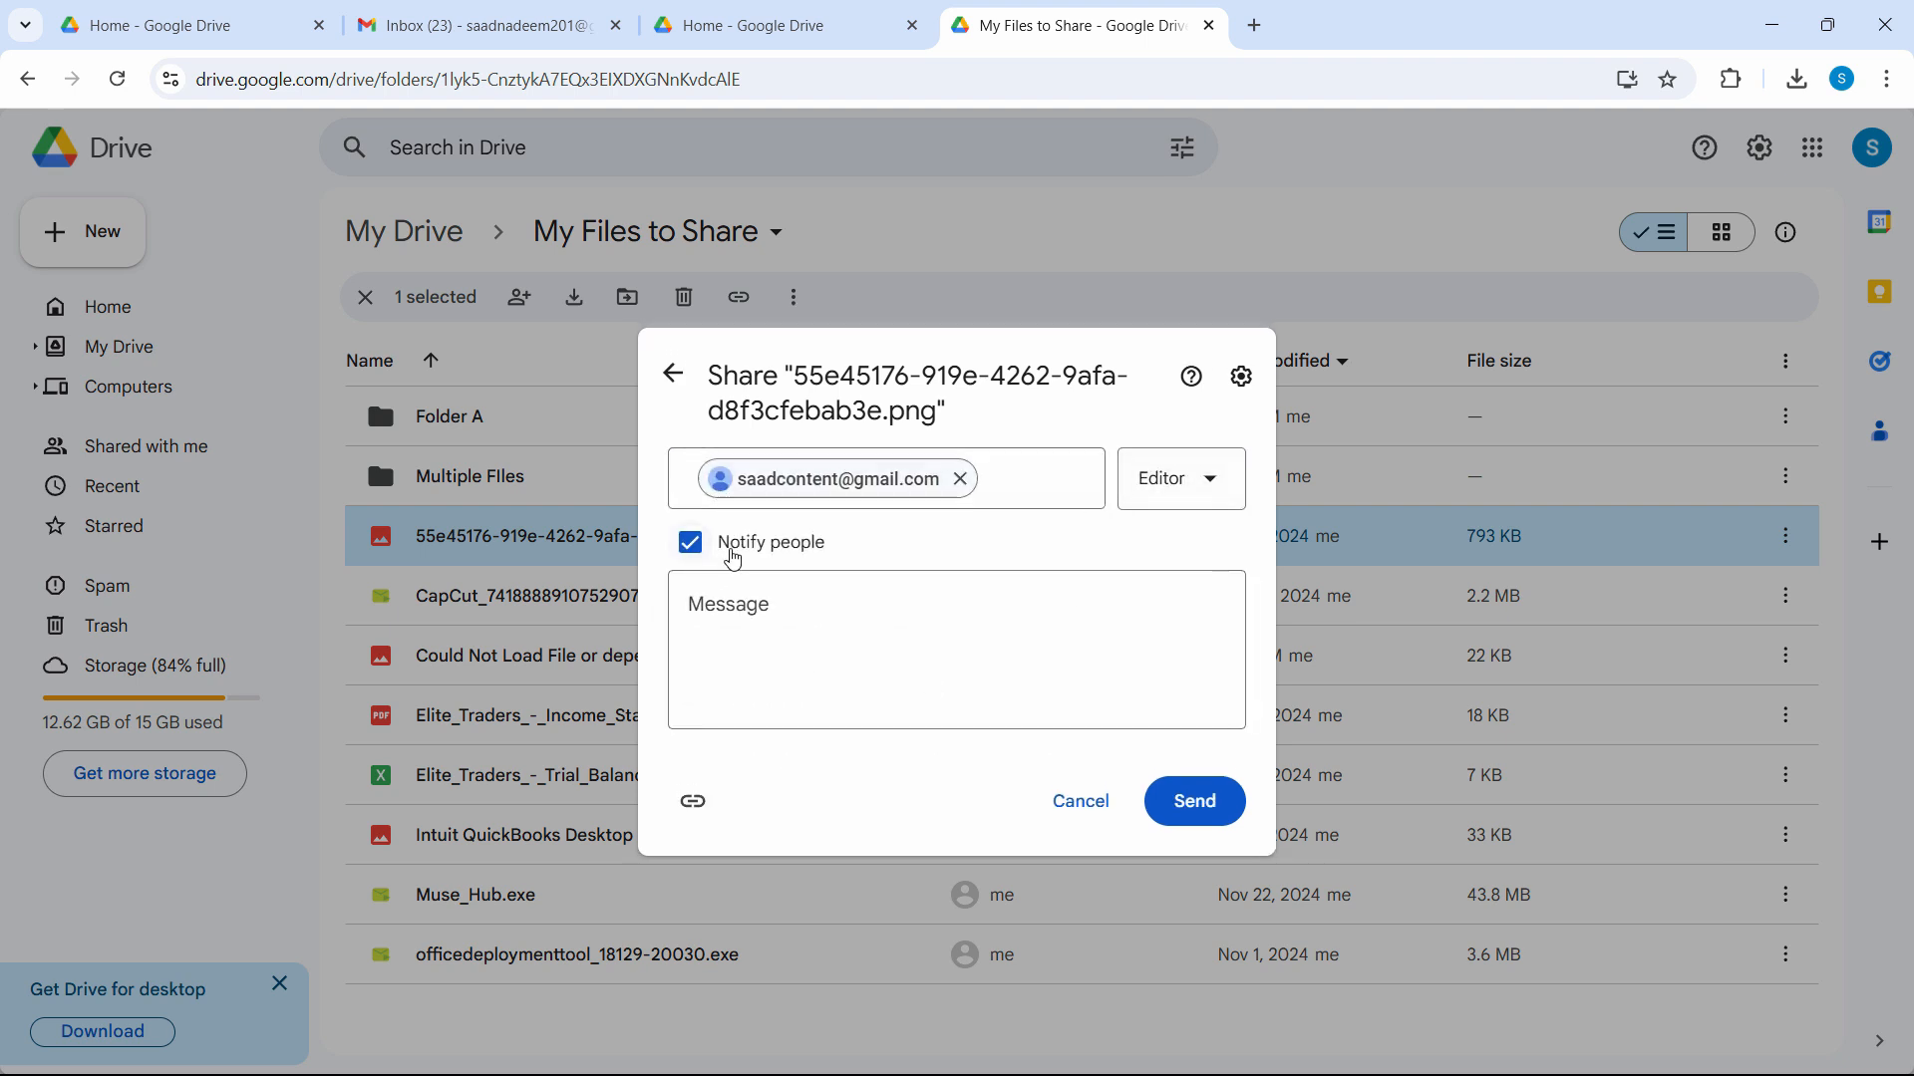
pyautogui.click(737, 632)
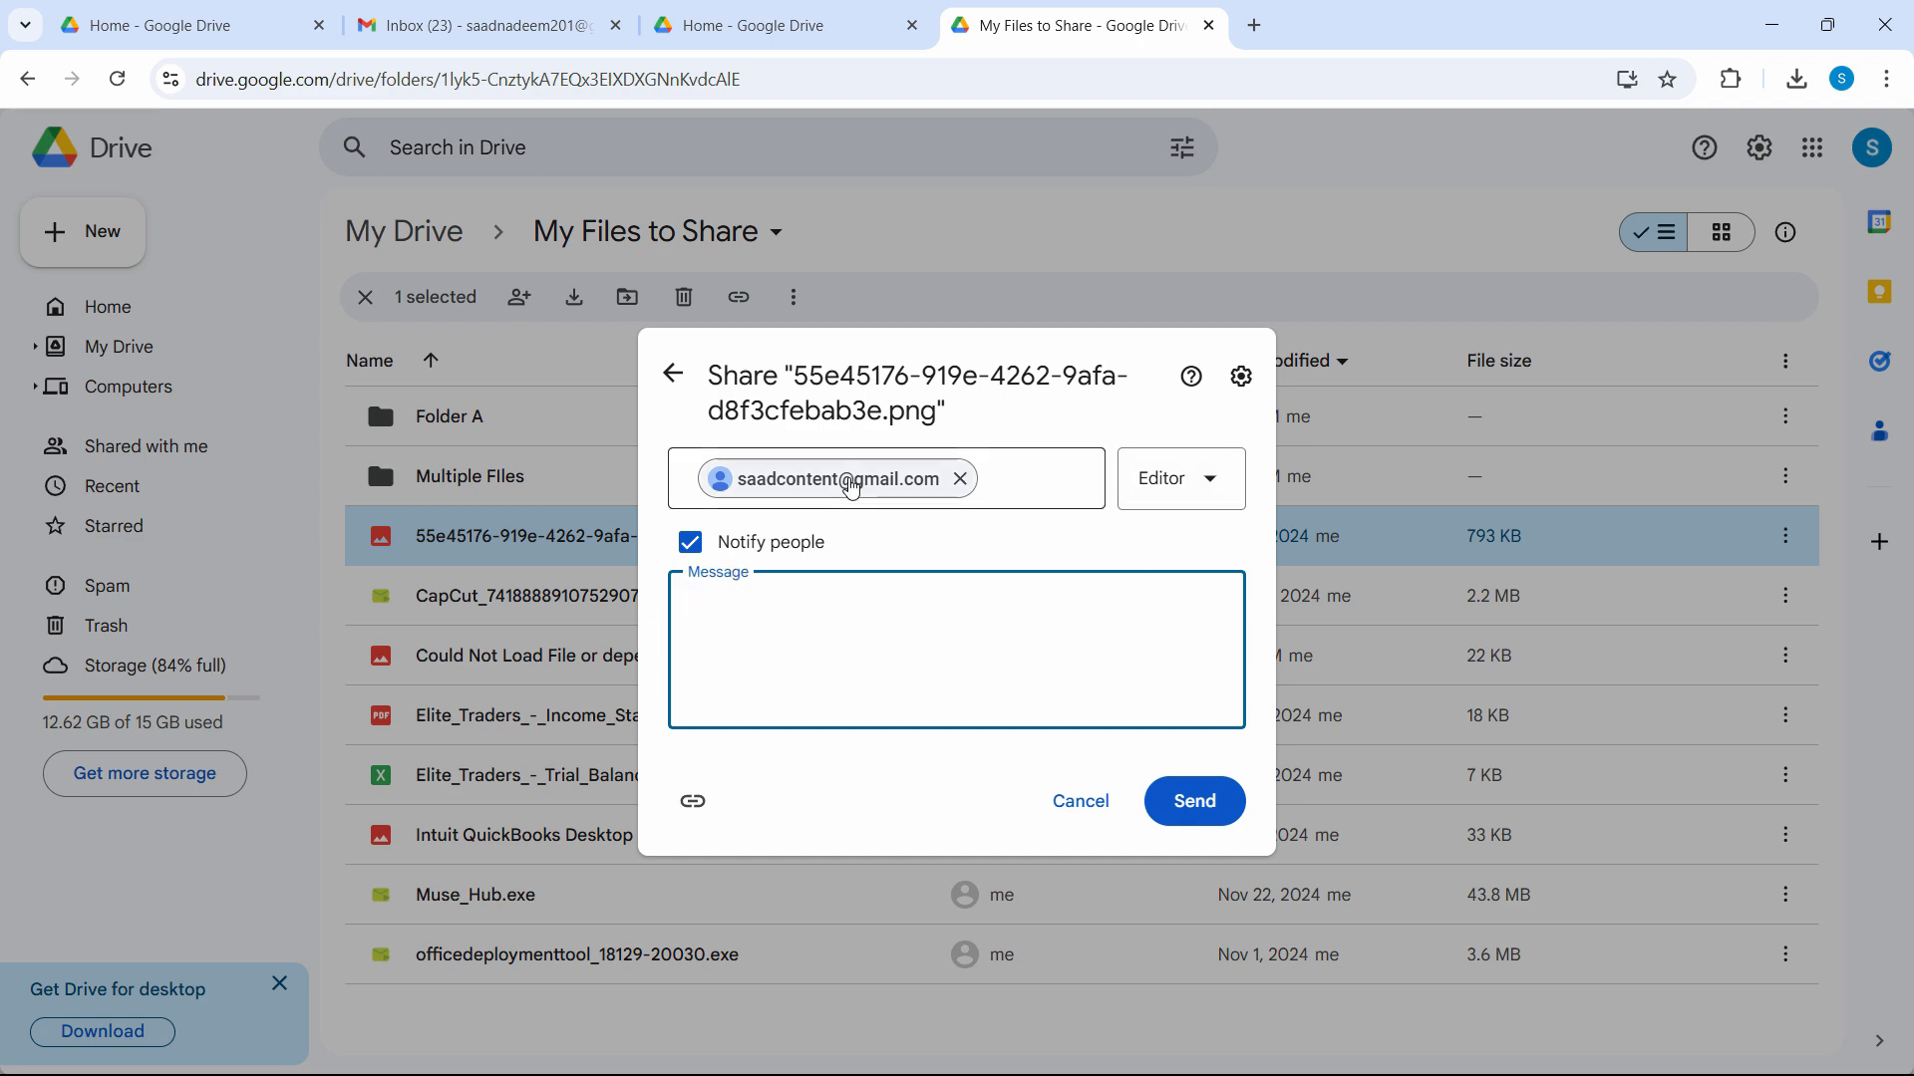
pyautogui.click(1197, 502)
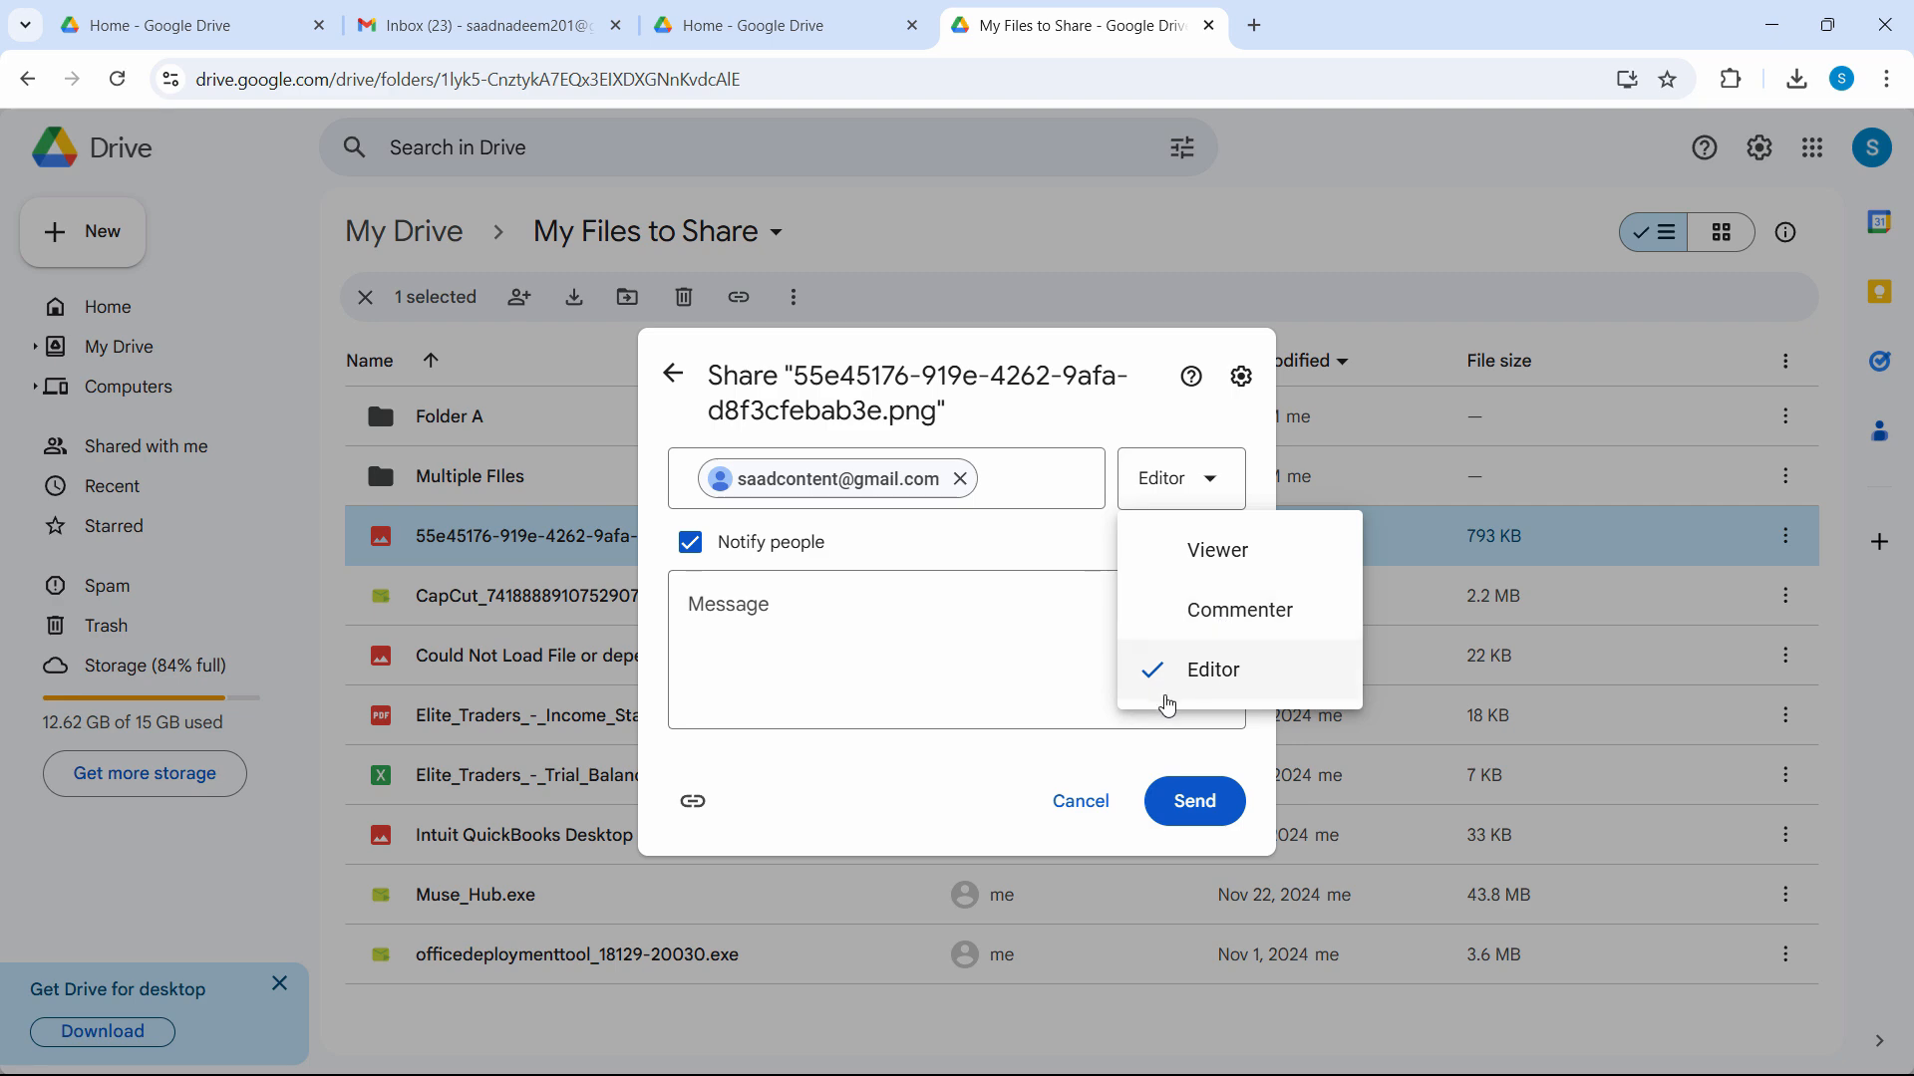
pyautogui.click(675, 377)
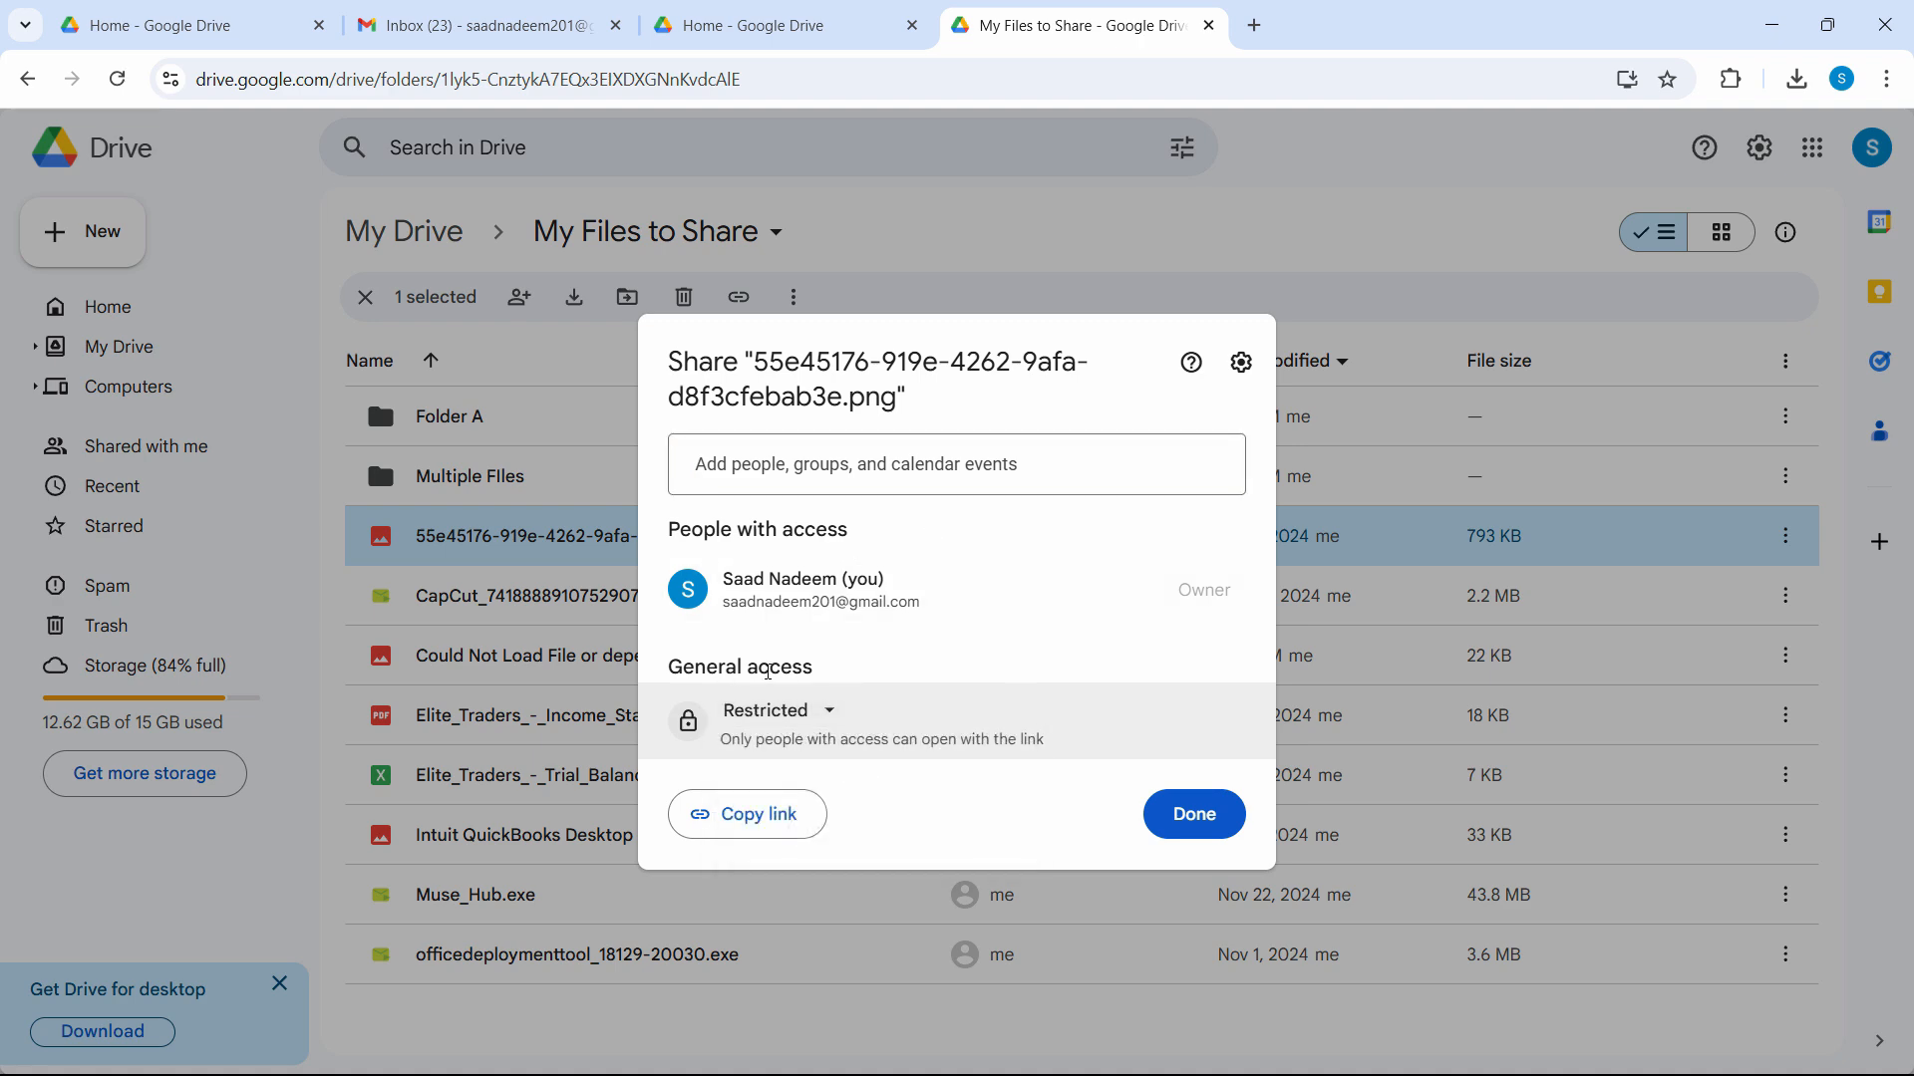
# Set the PNG's general access to 'Anyone with the link' as Viewer and copy its link.
pyautogui.click(820, 715)
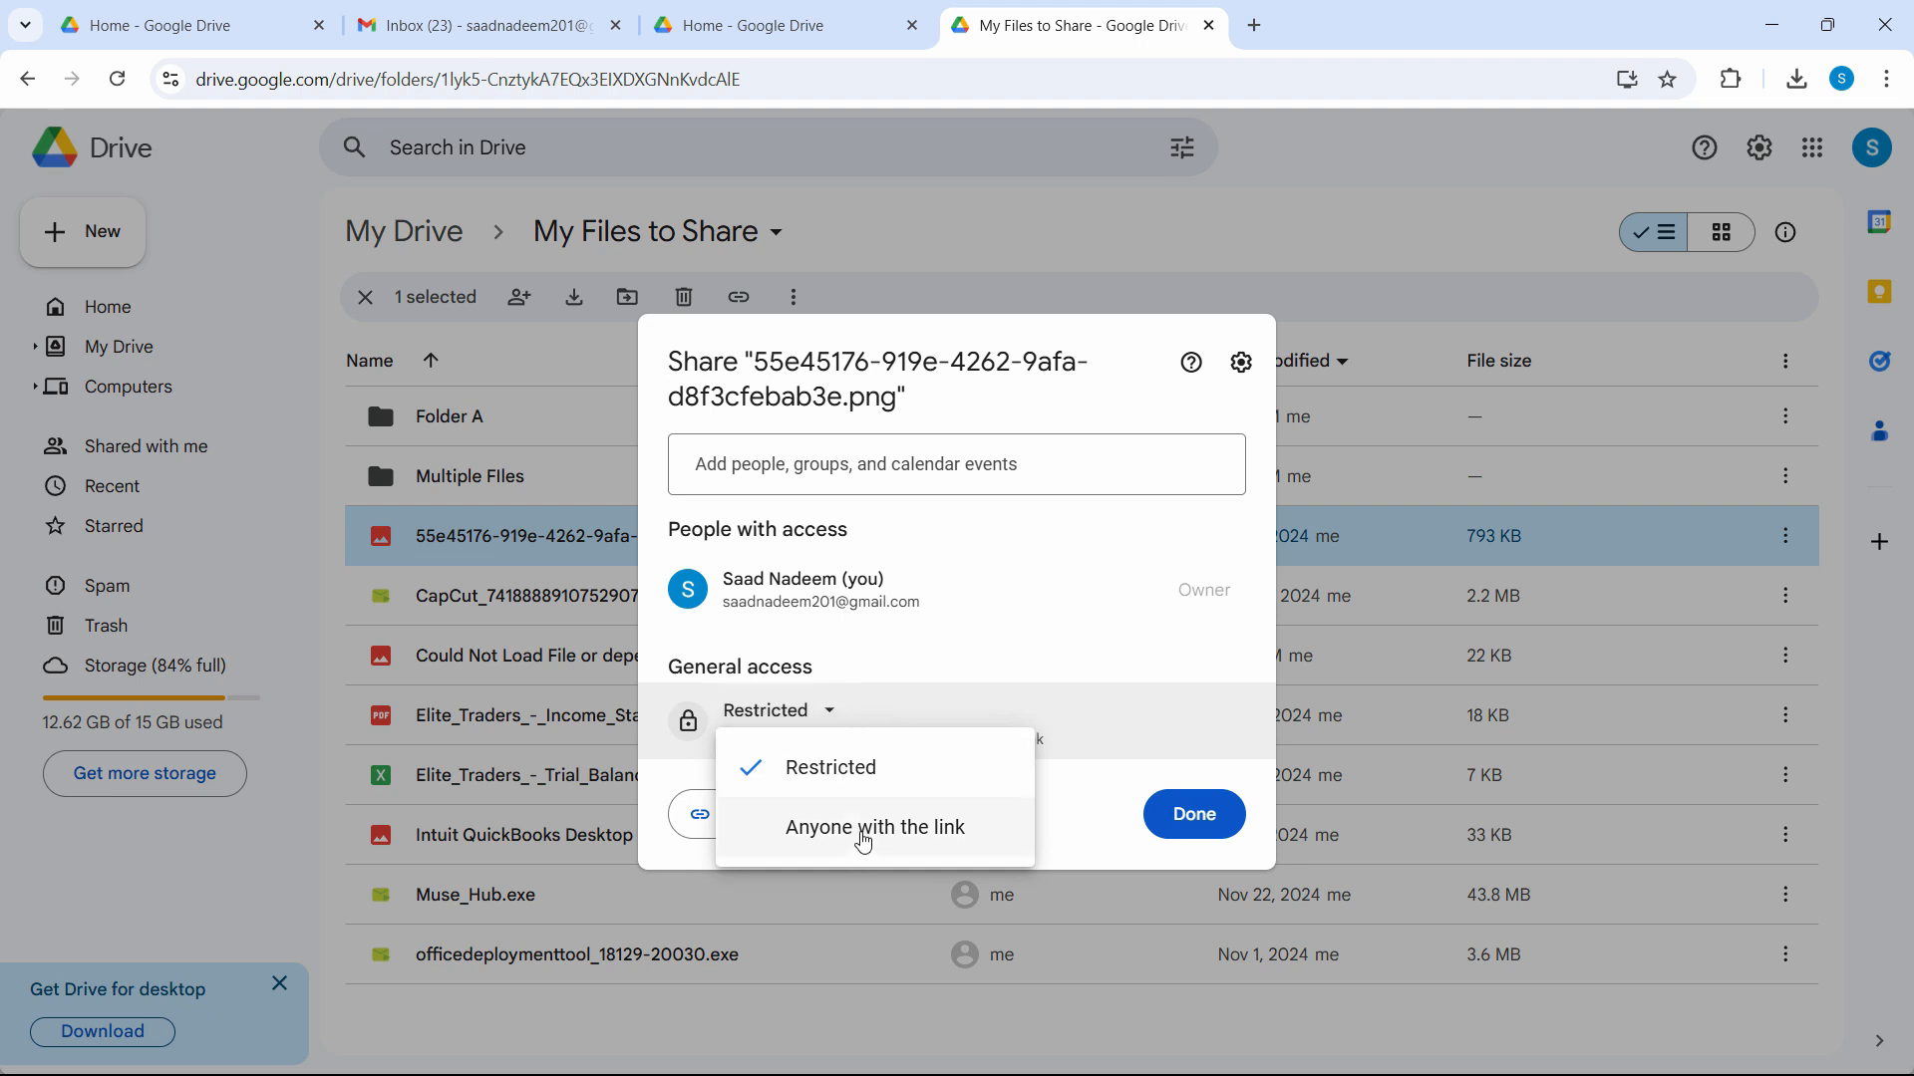
pyautogui.click(927, 661)
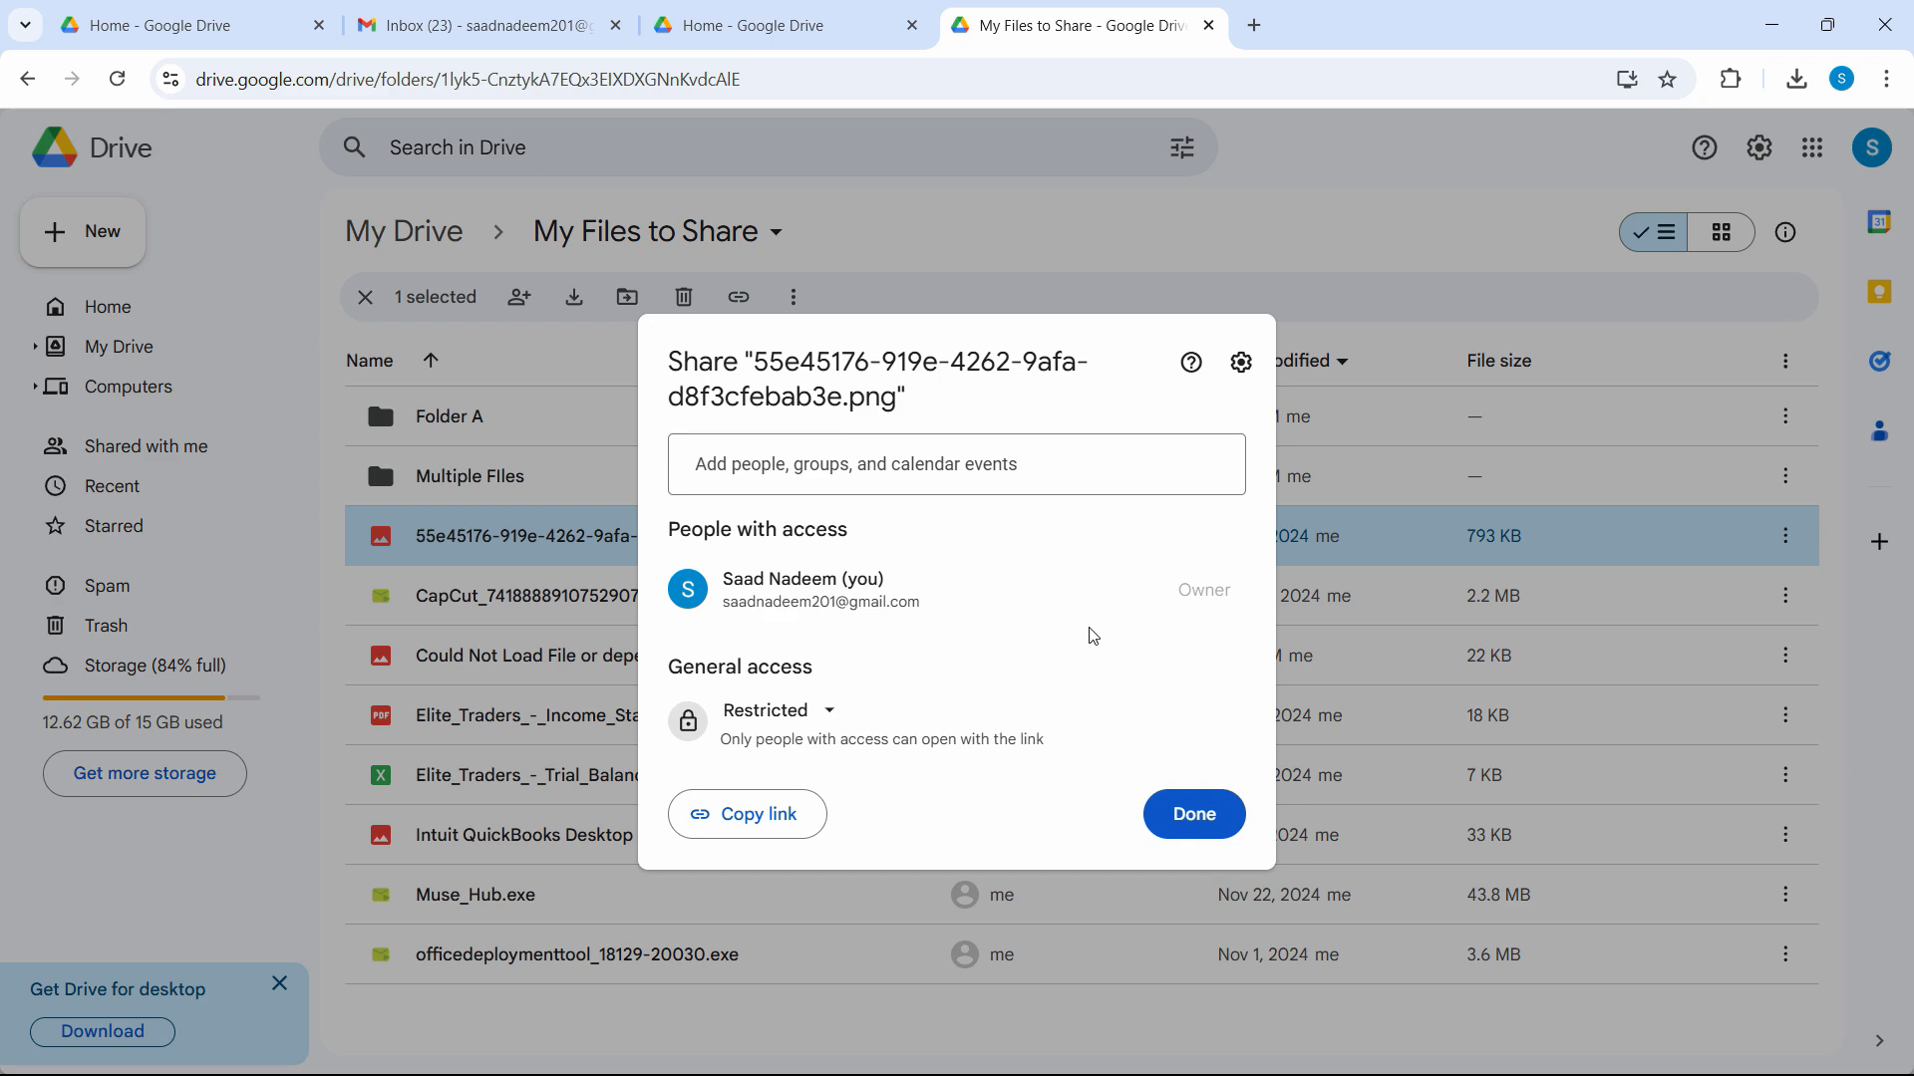
pyautogui.click(818, 718)
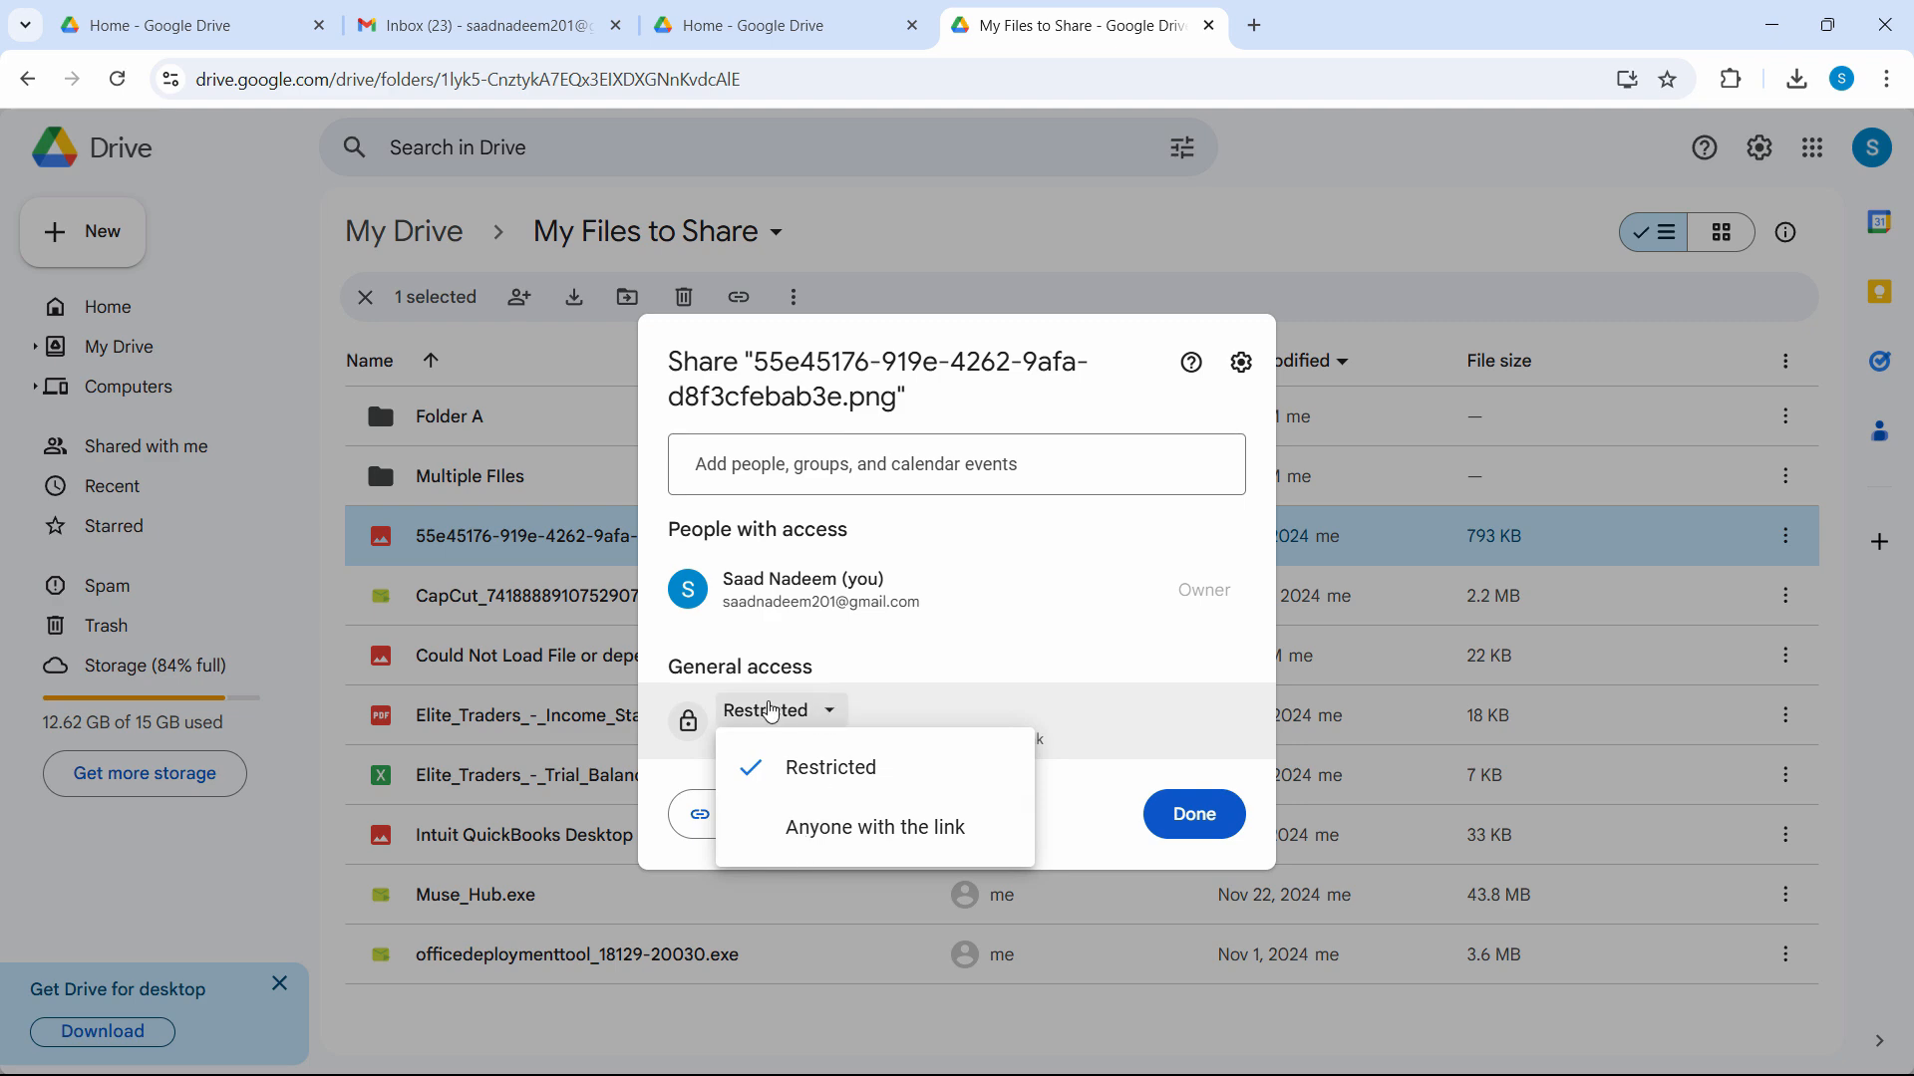
pyautogui.click(853, 845)
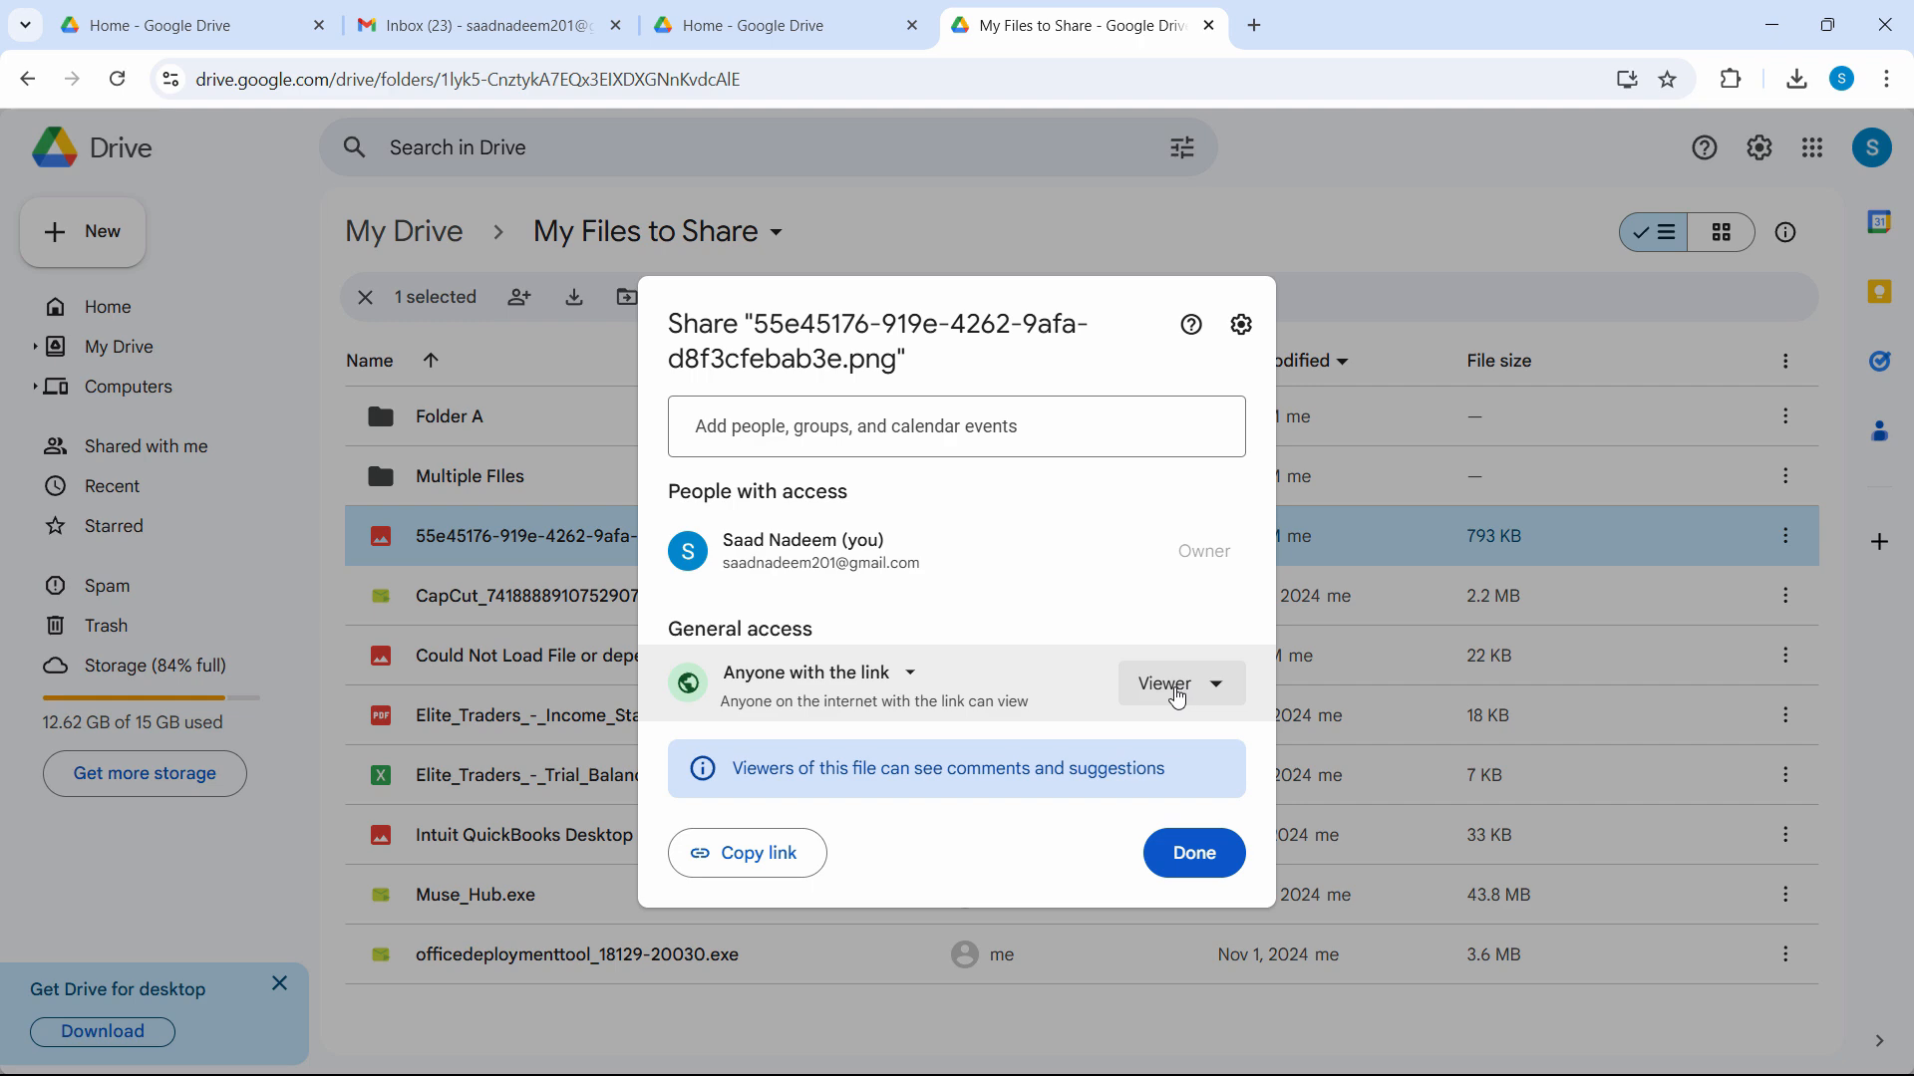
pyautogui.click(1182, 696)
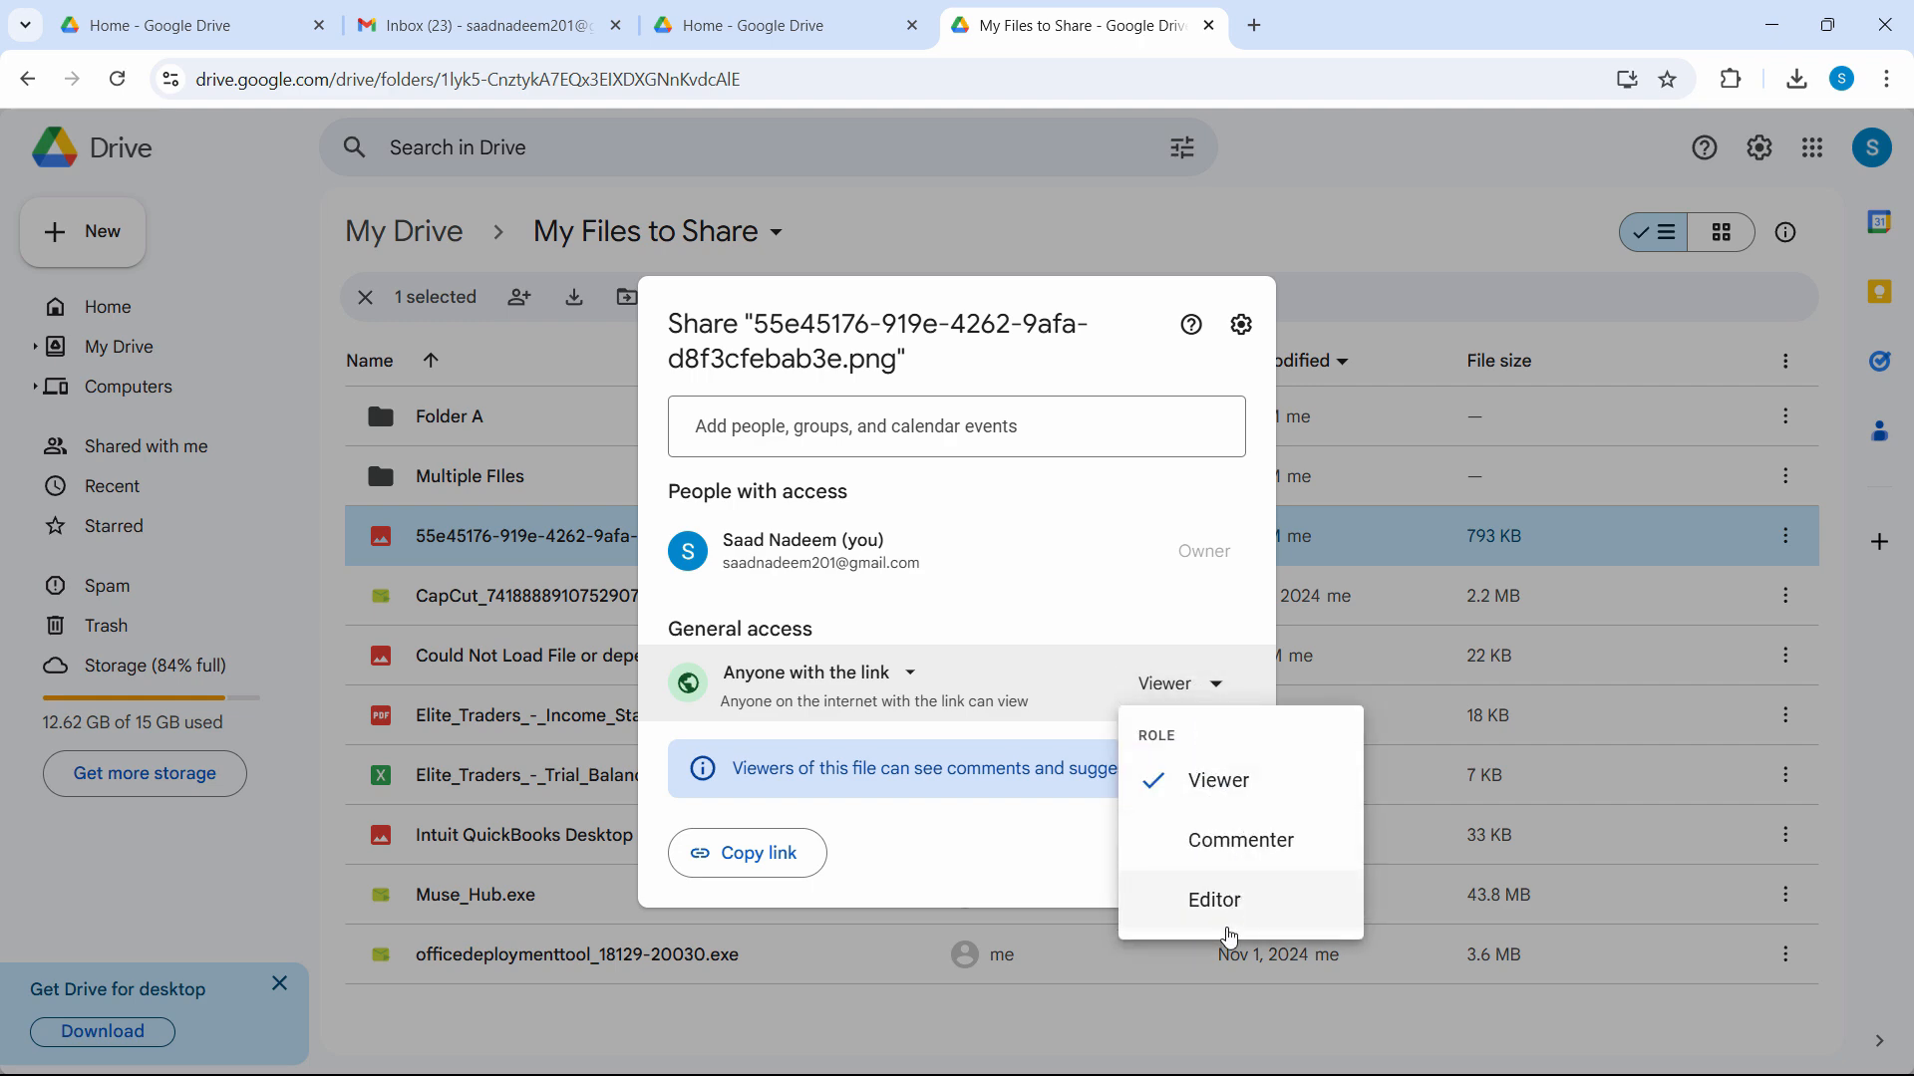
pyautogui.click(1252, 795)
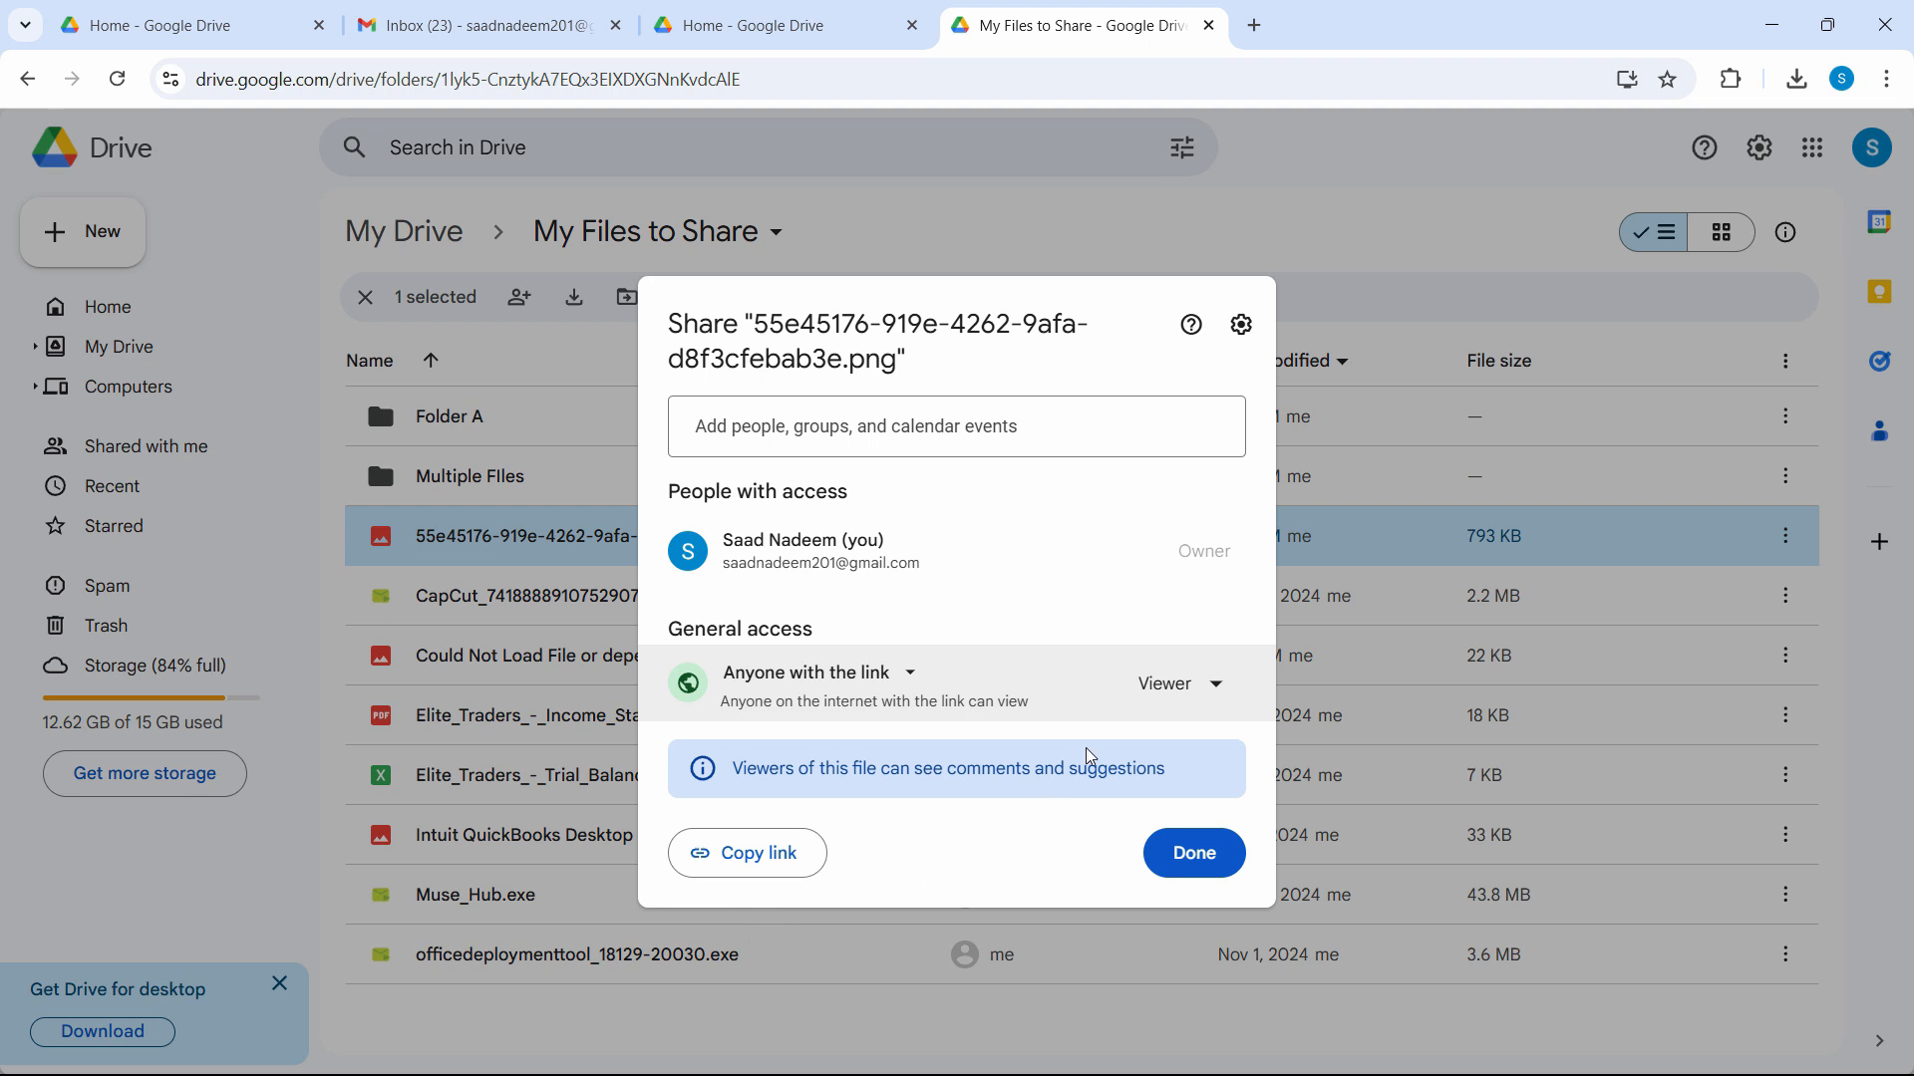
pyautogui.click(773, 875)
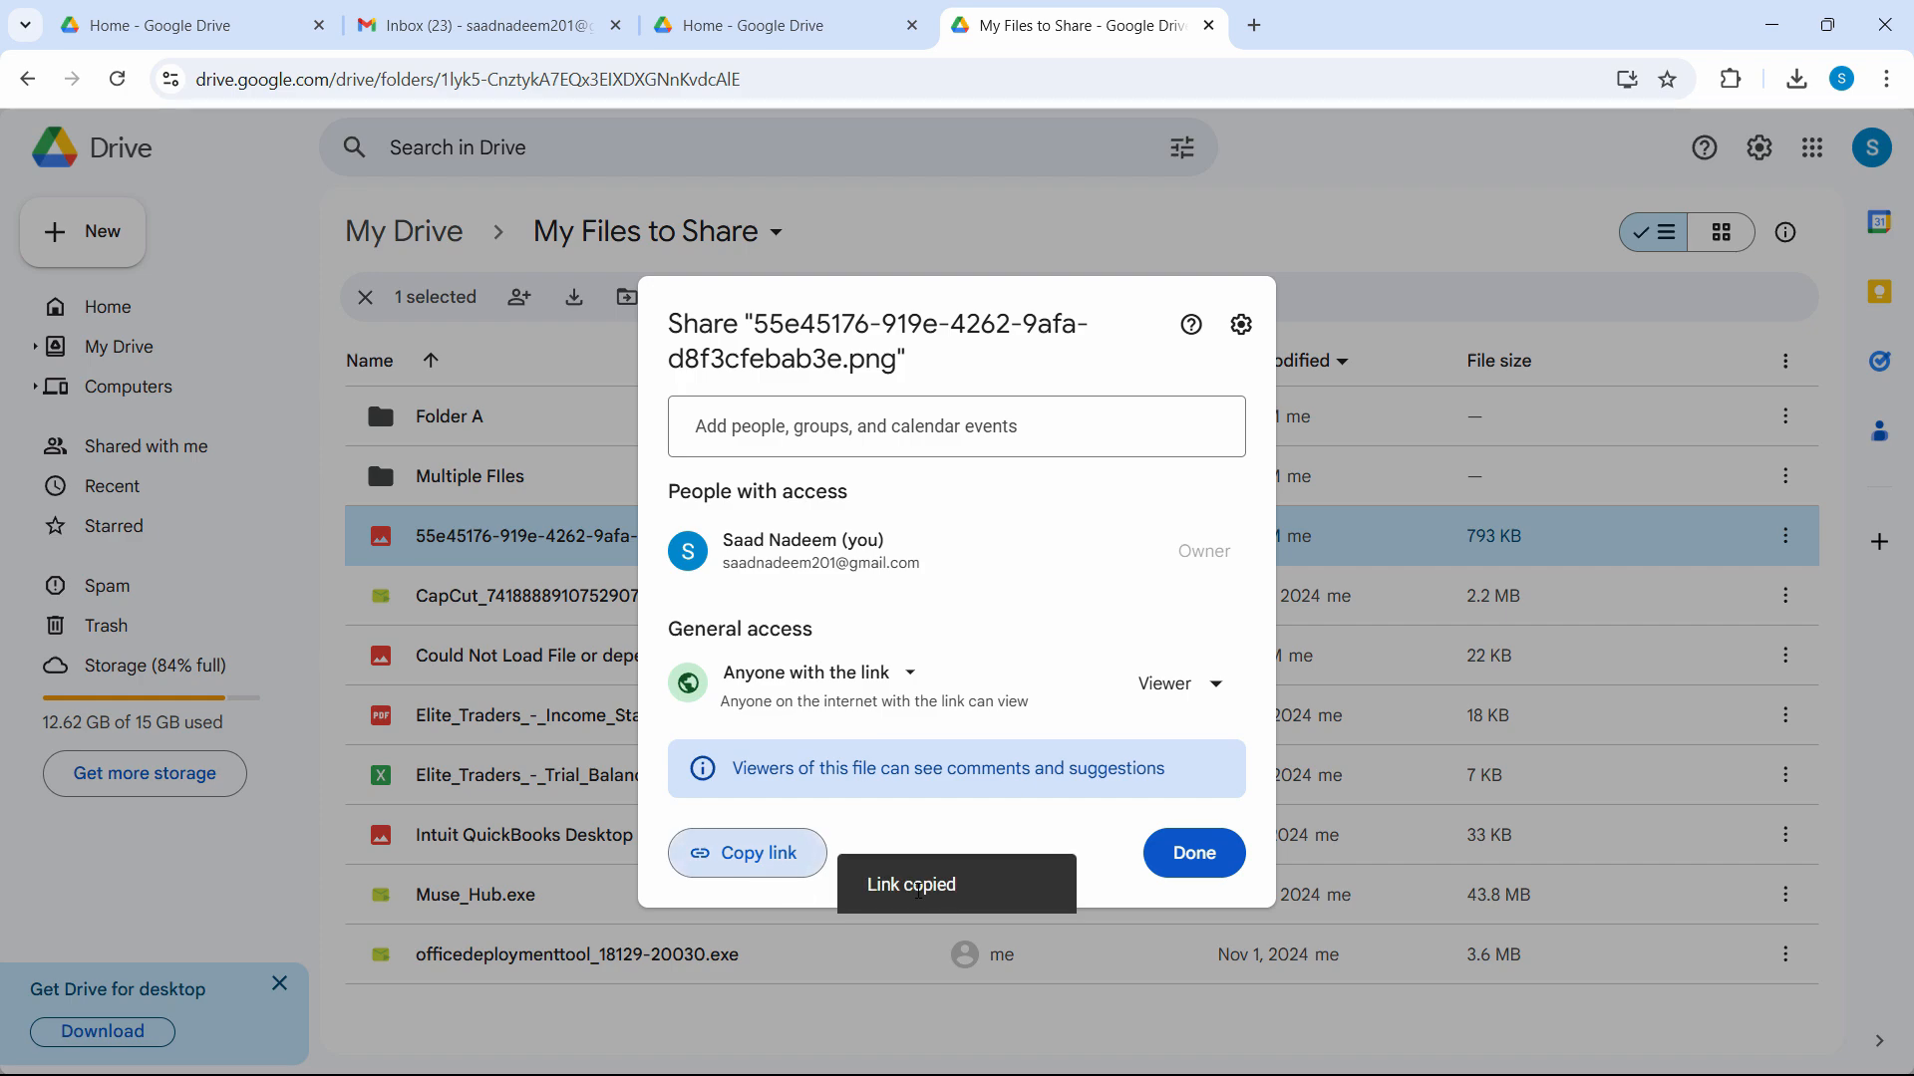
pyautogui.click(1887, 79)
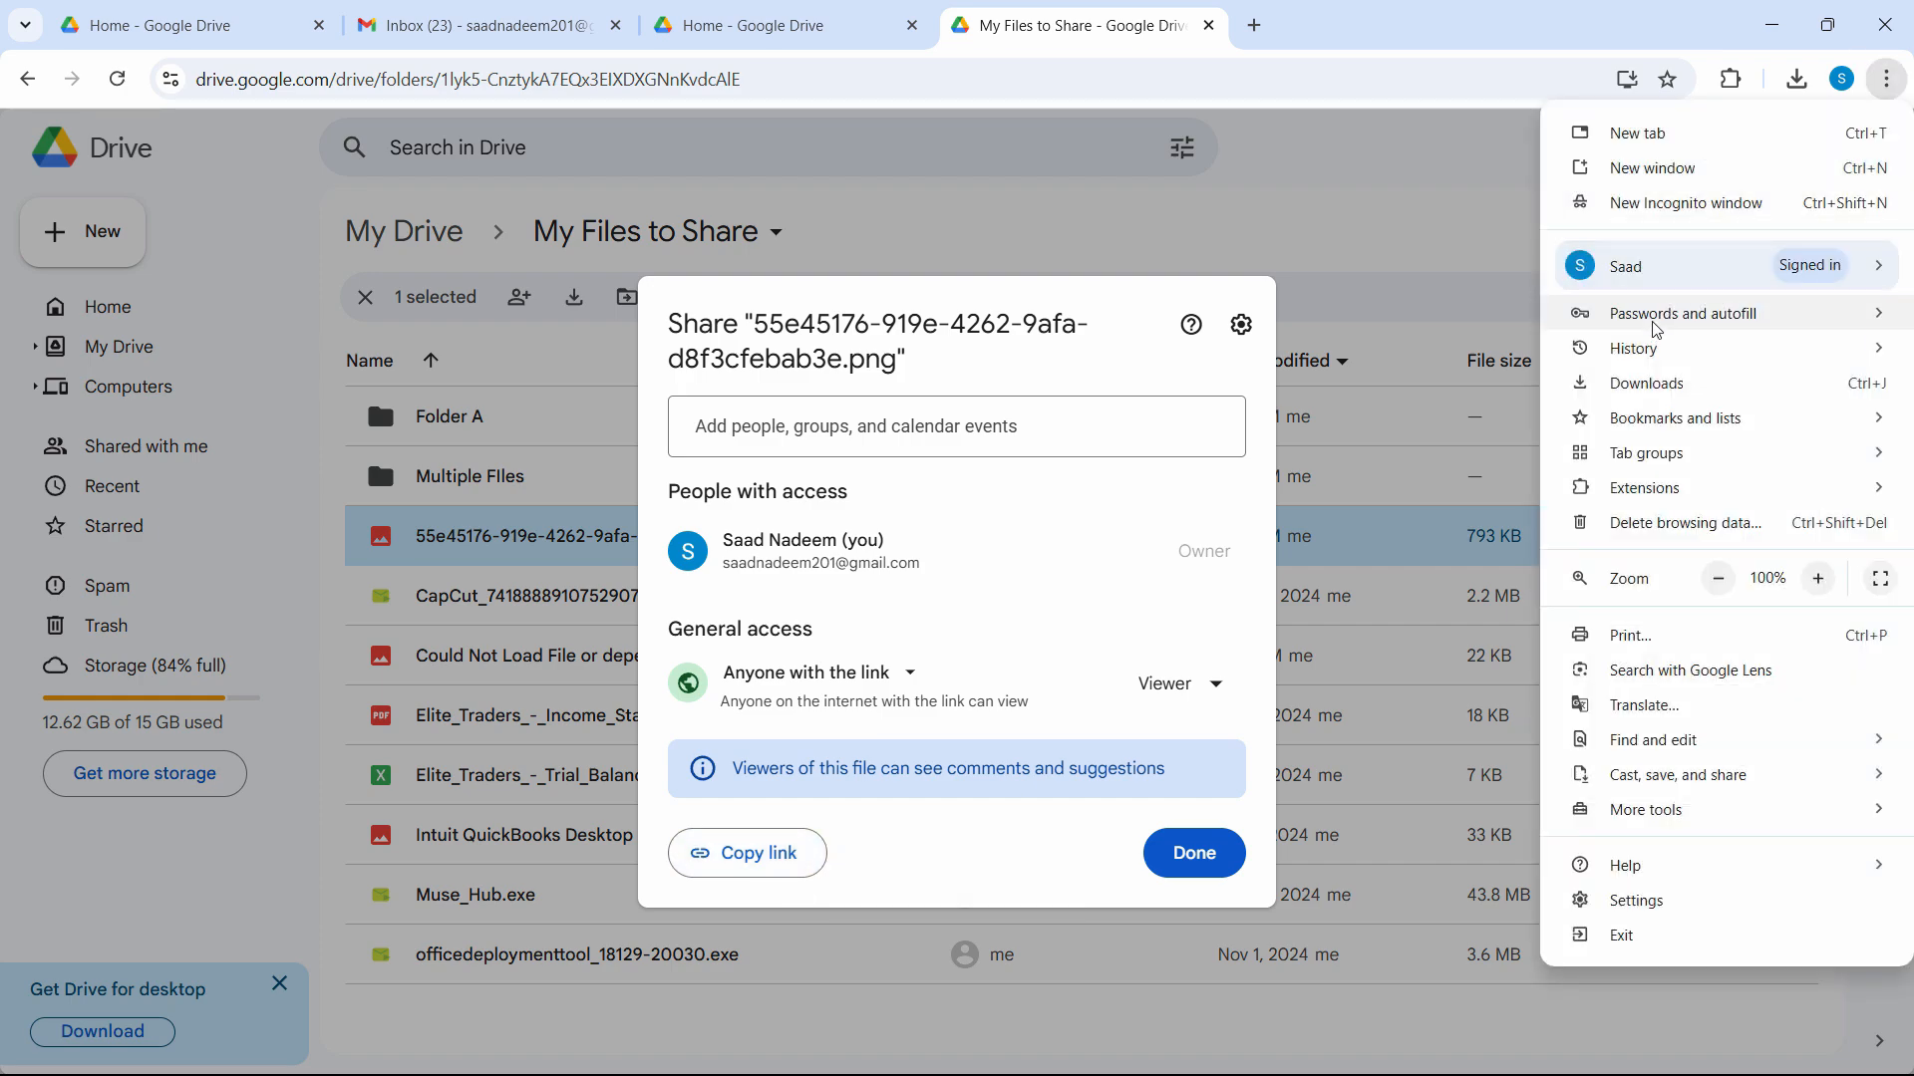
# Open the PNG's share link in an Incognito window, save the image to Downloads, then close the window.
pyautogui.click(1729, 203)
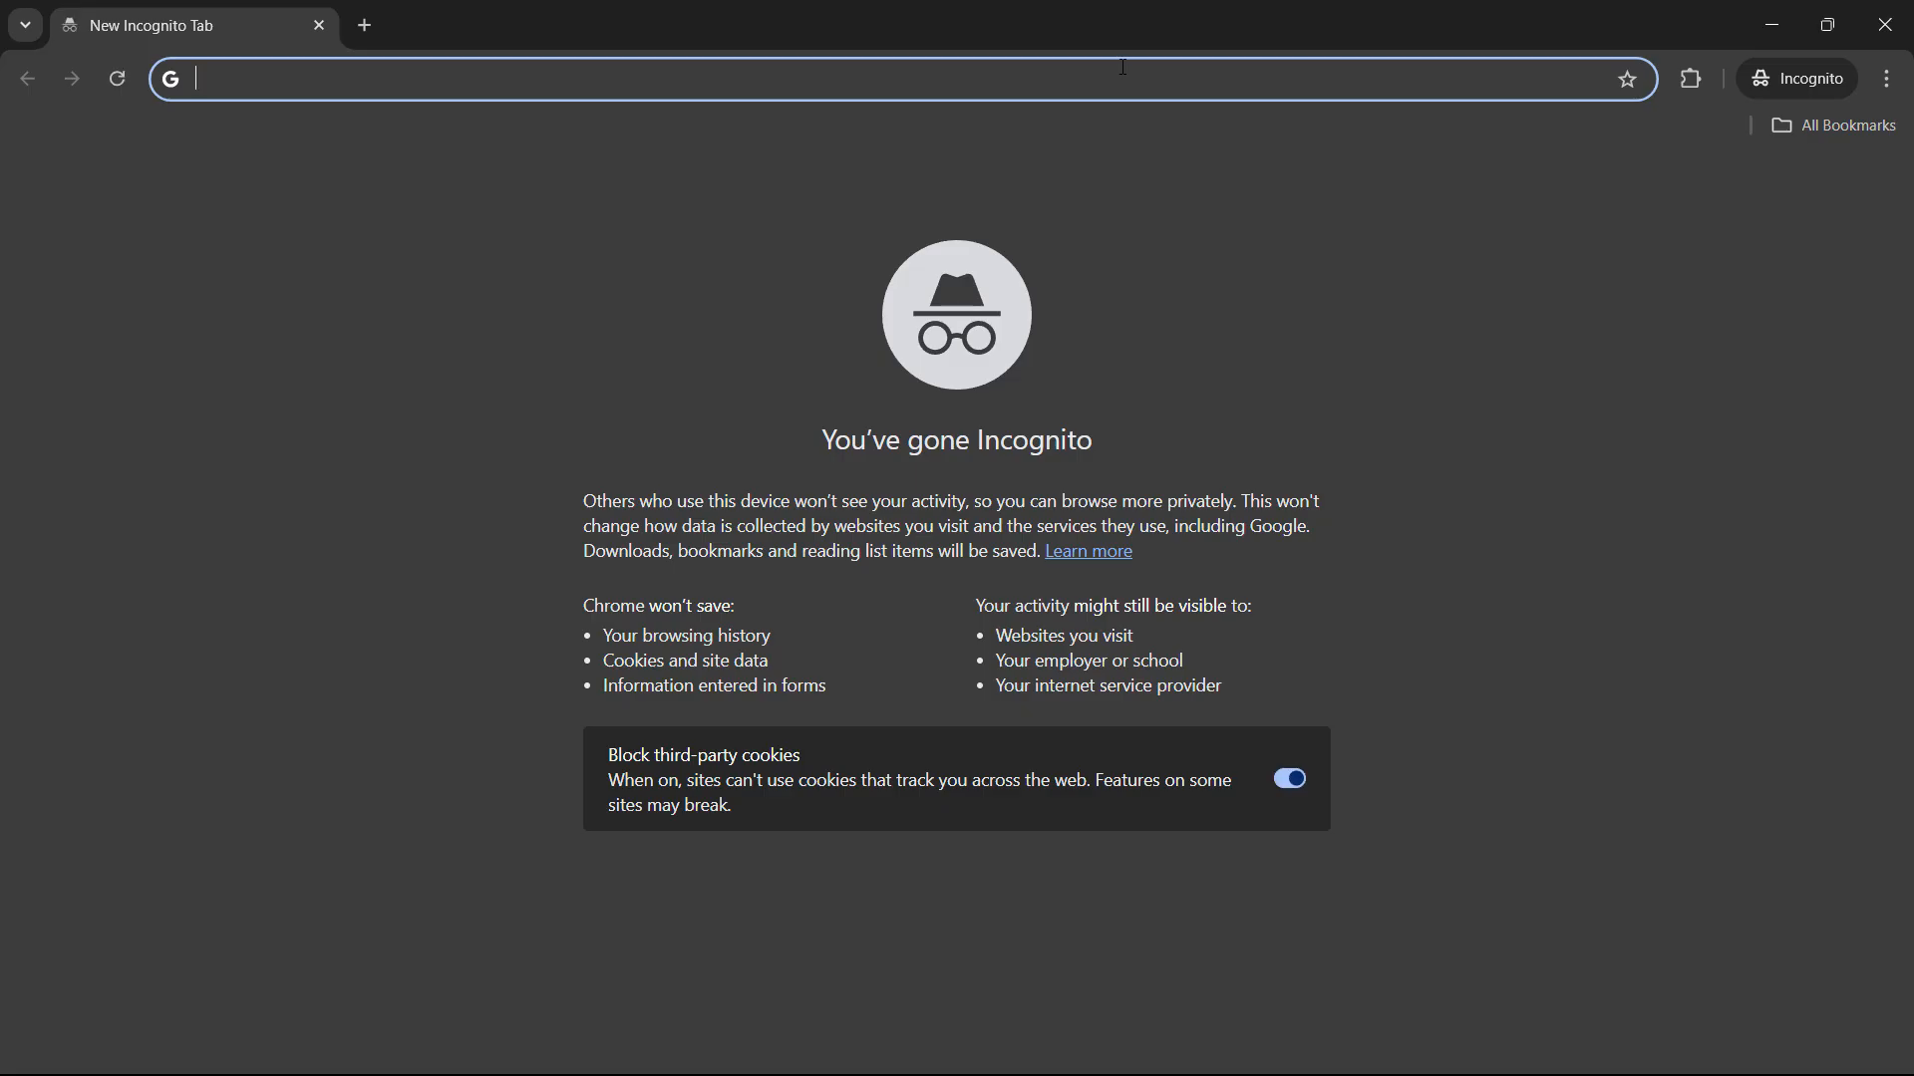
pyautogui.hotkey('ctrl', 'v')
pyautogui.press('Return')
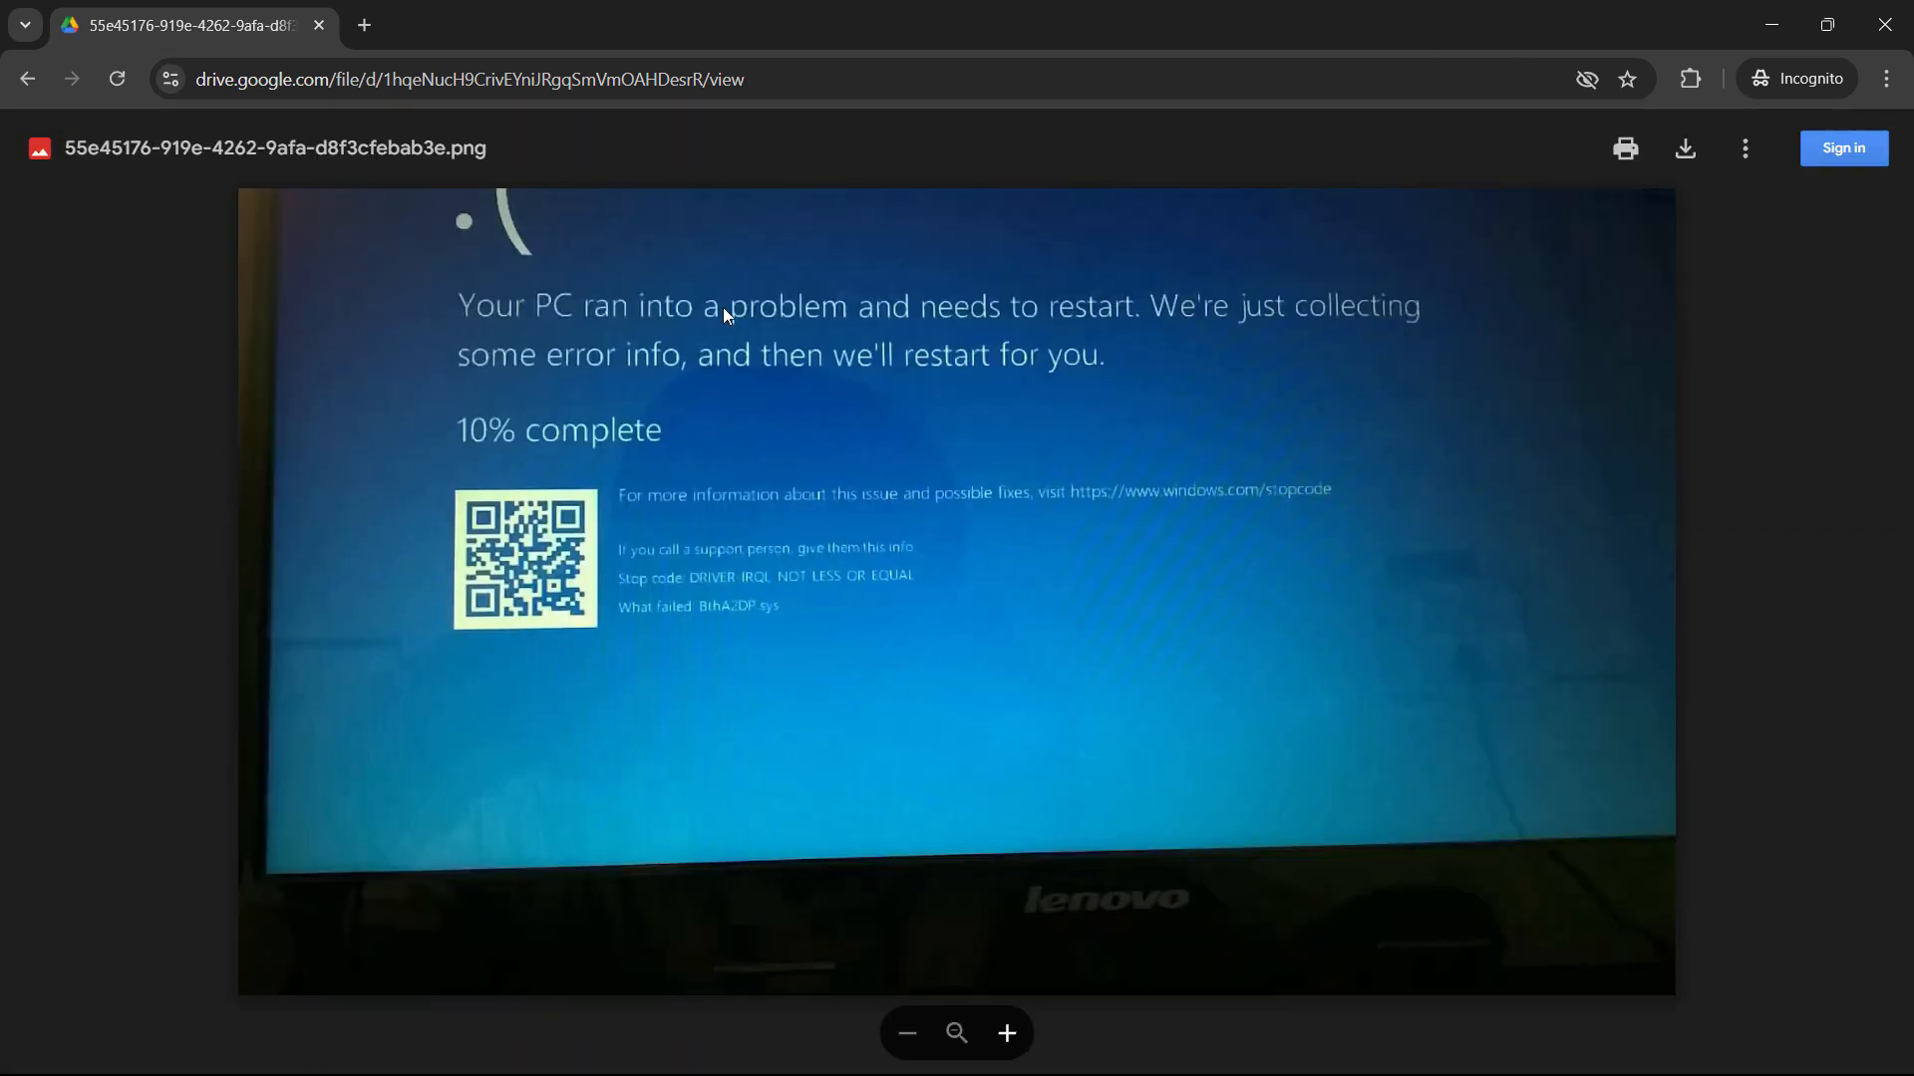
pyautogui.click(1685, 149)
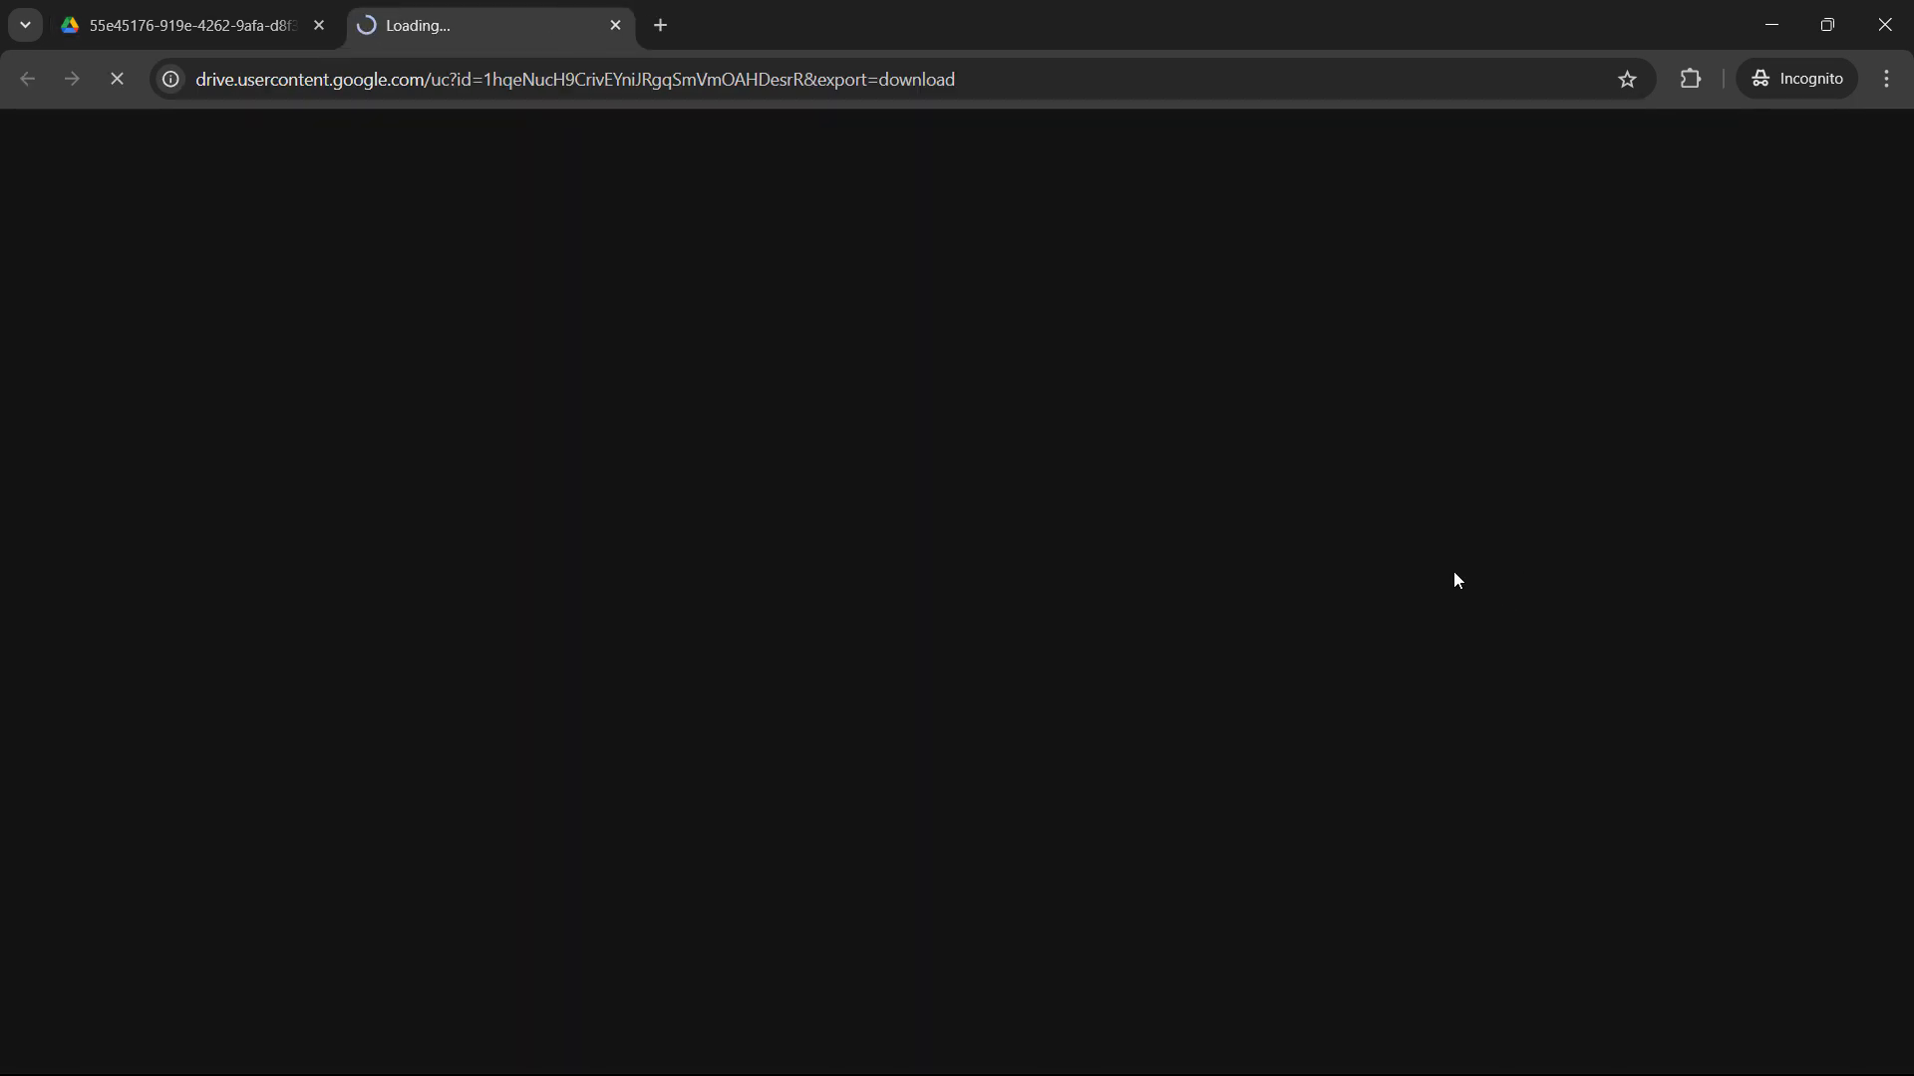
pyautogui.click(120, 370)
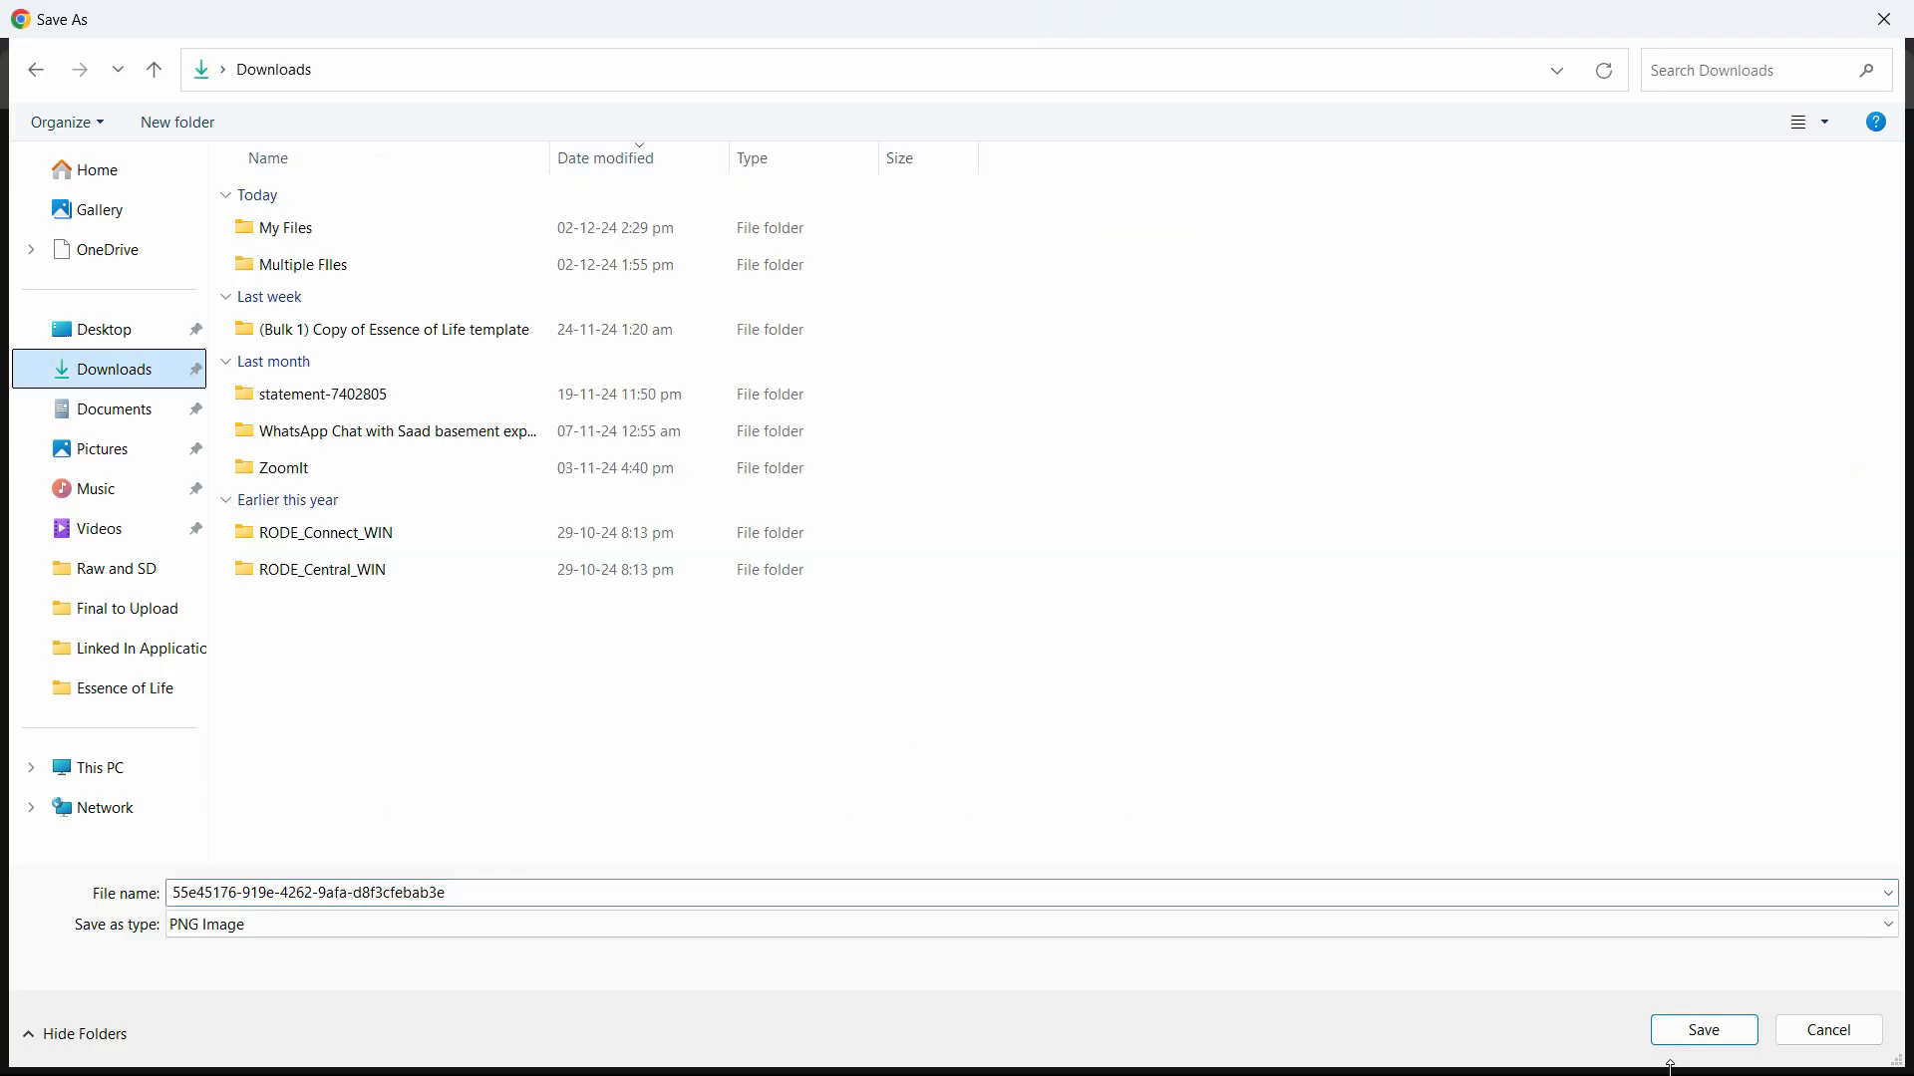
pyautogui.click(1685, 1039)
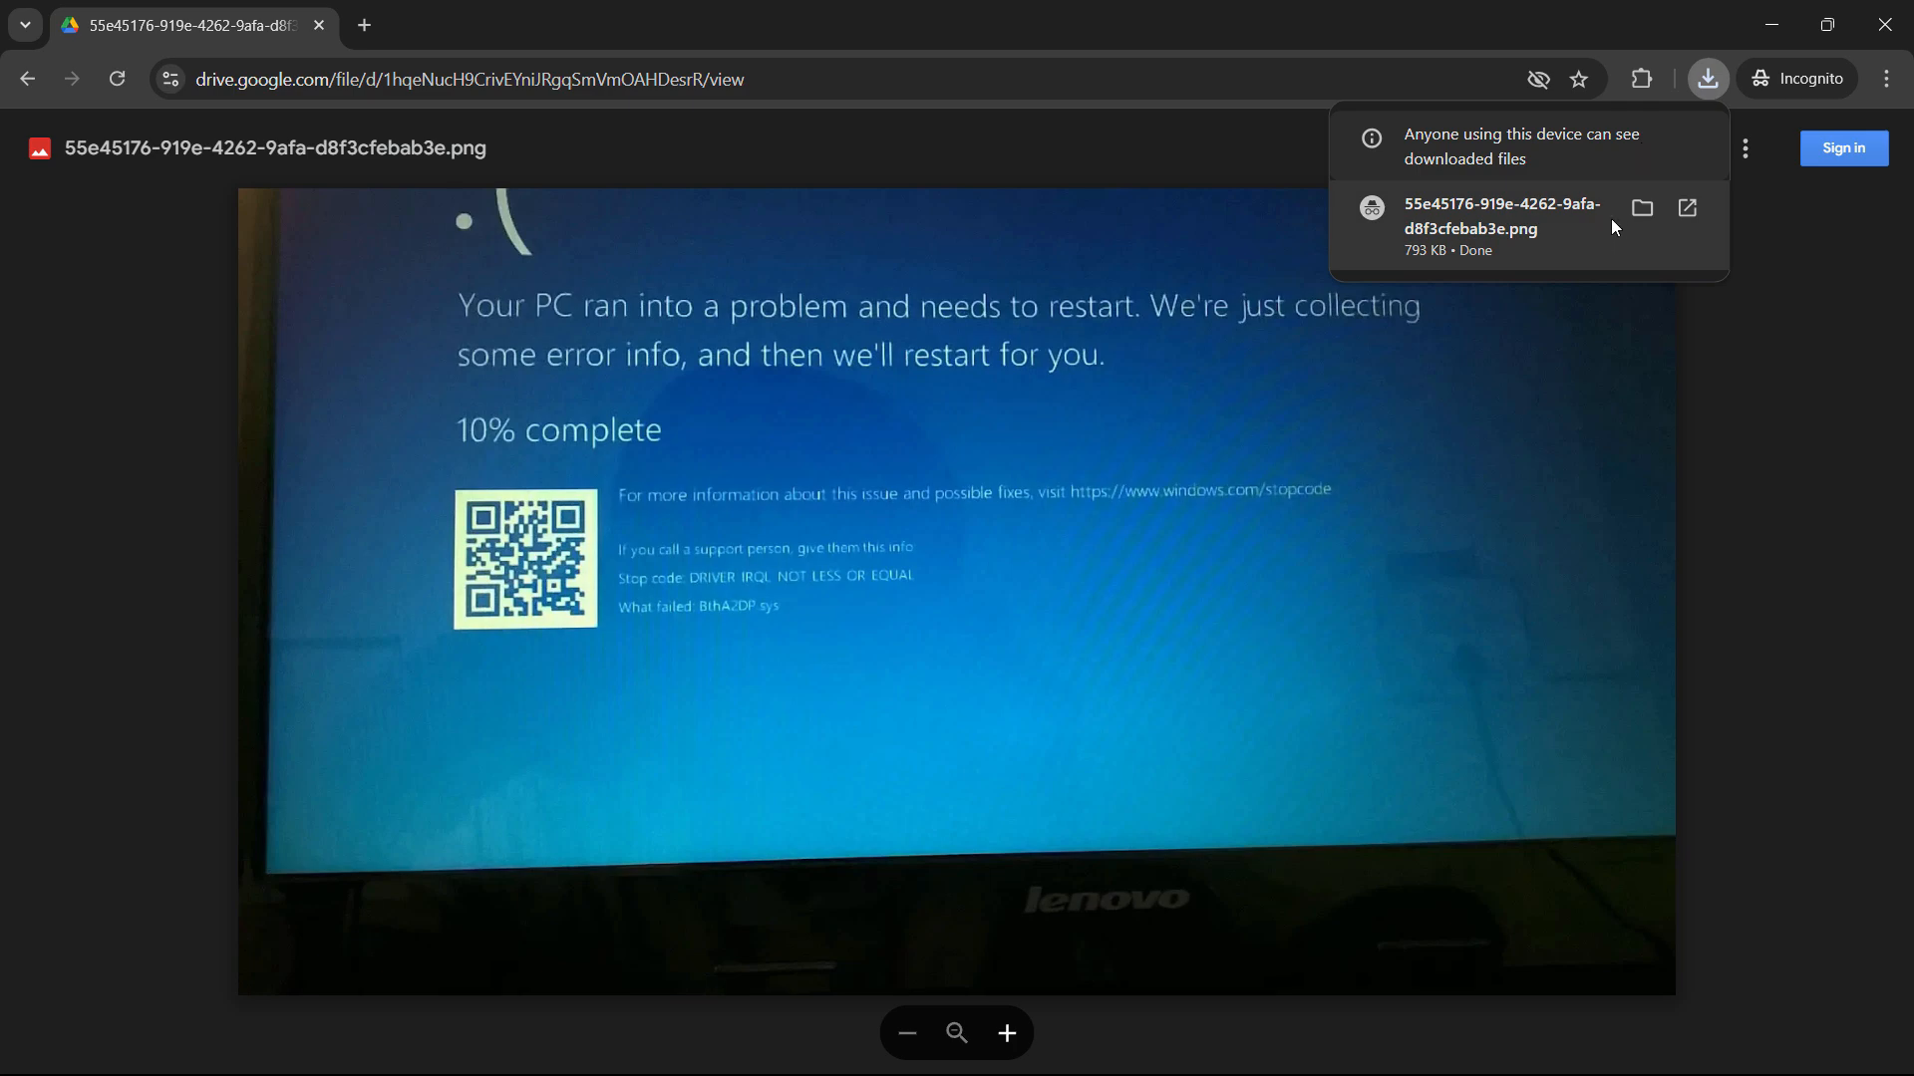
pyautogui.click(1884, 25)
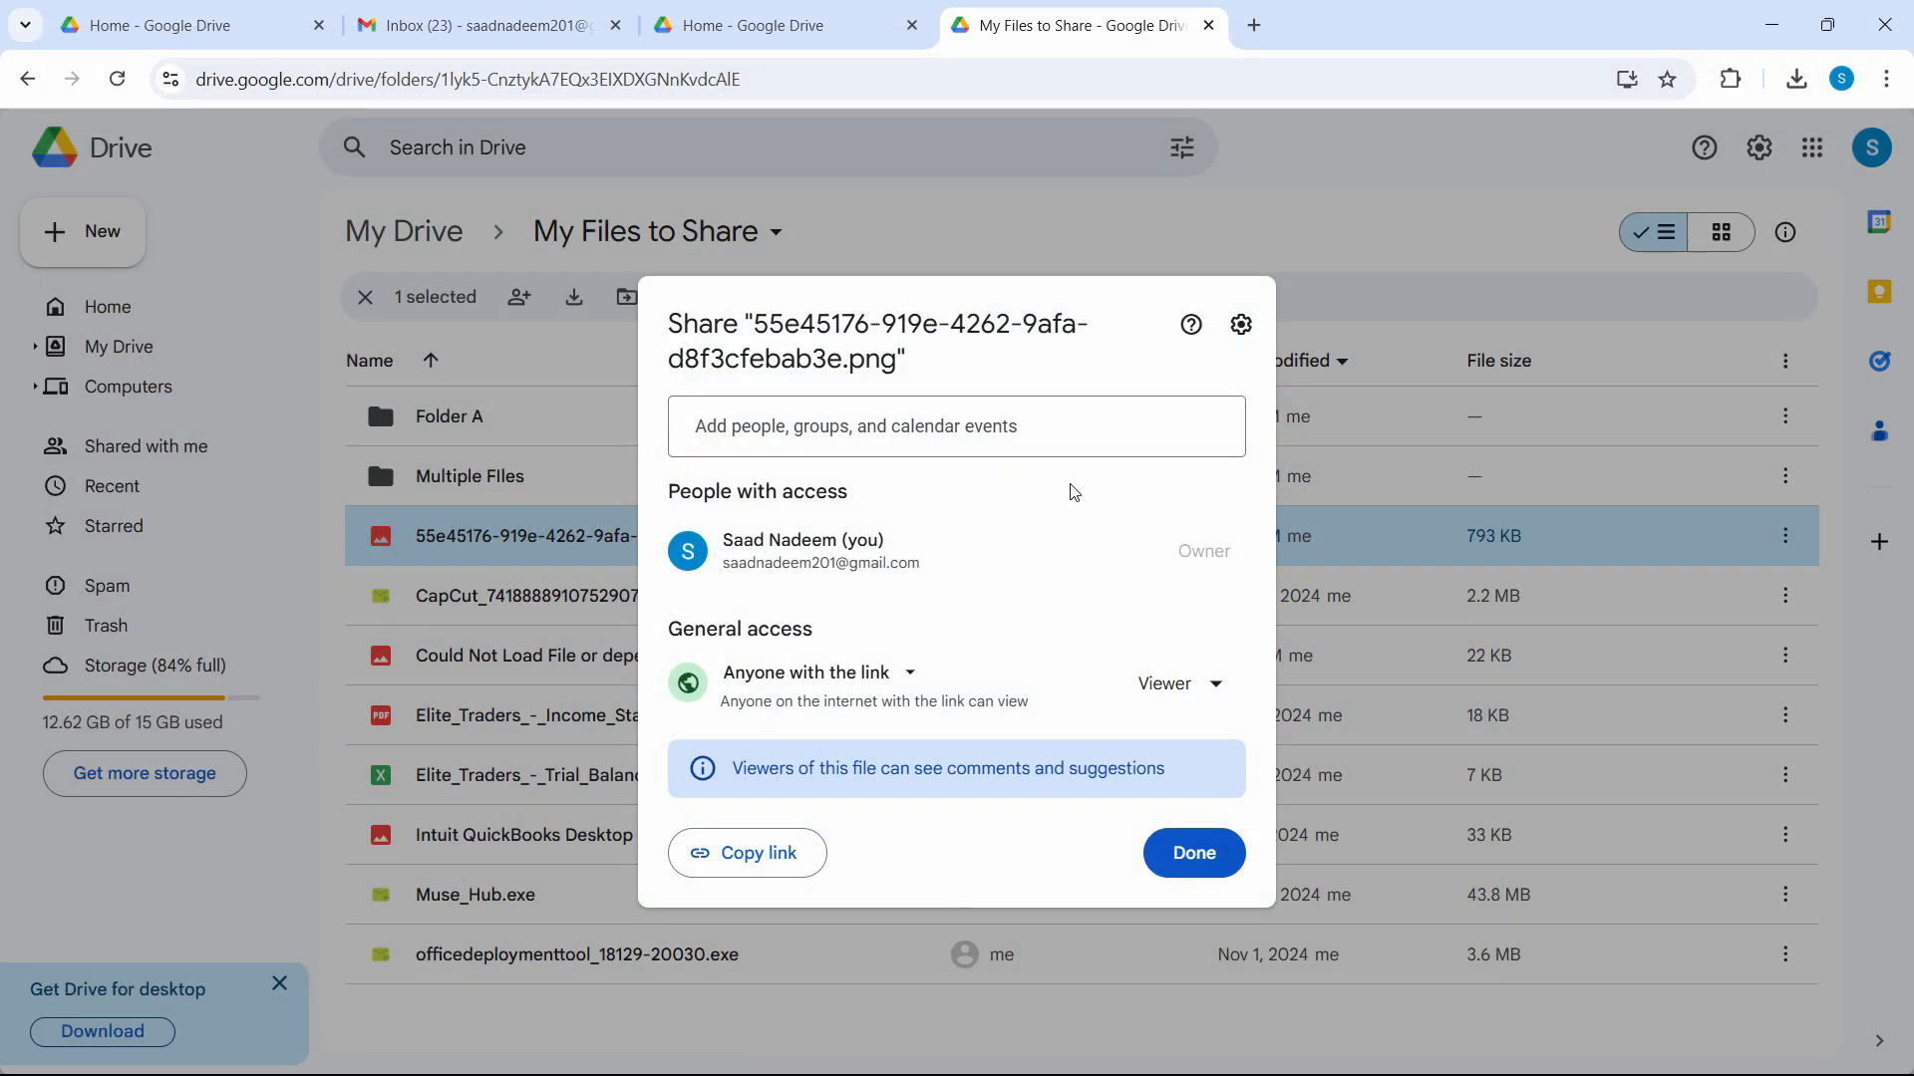
# Set the 'Multiple FIles' folder to 'Anyone with the link' and copy its share link.
pyautogui.click(584, 356)
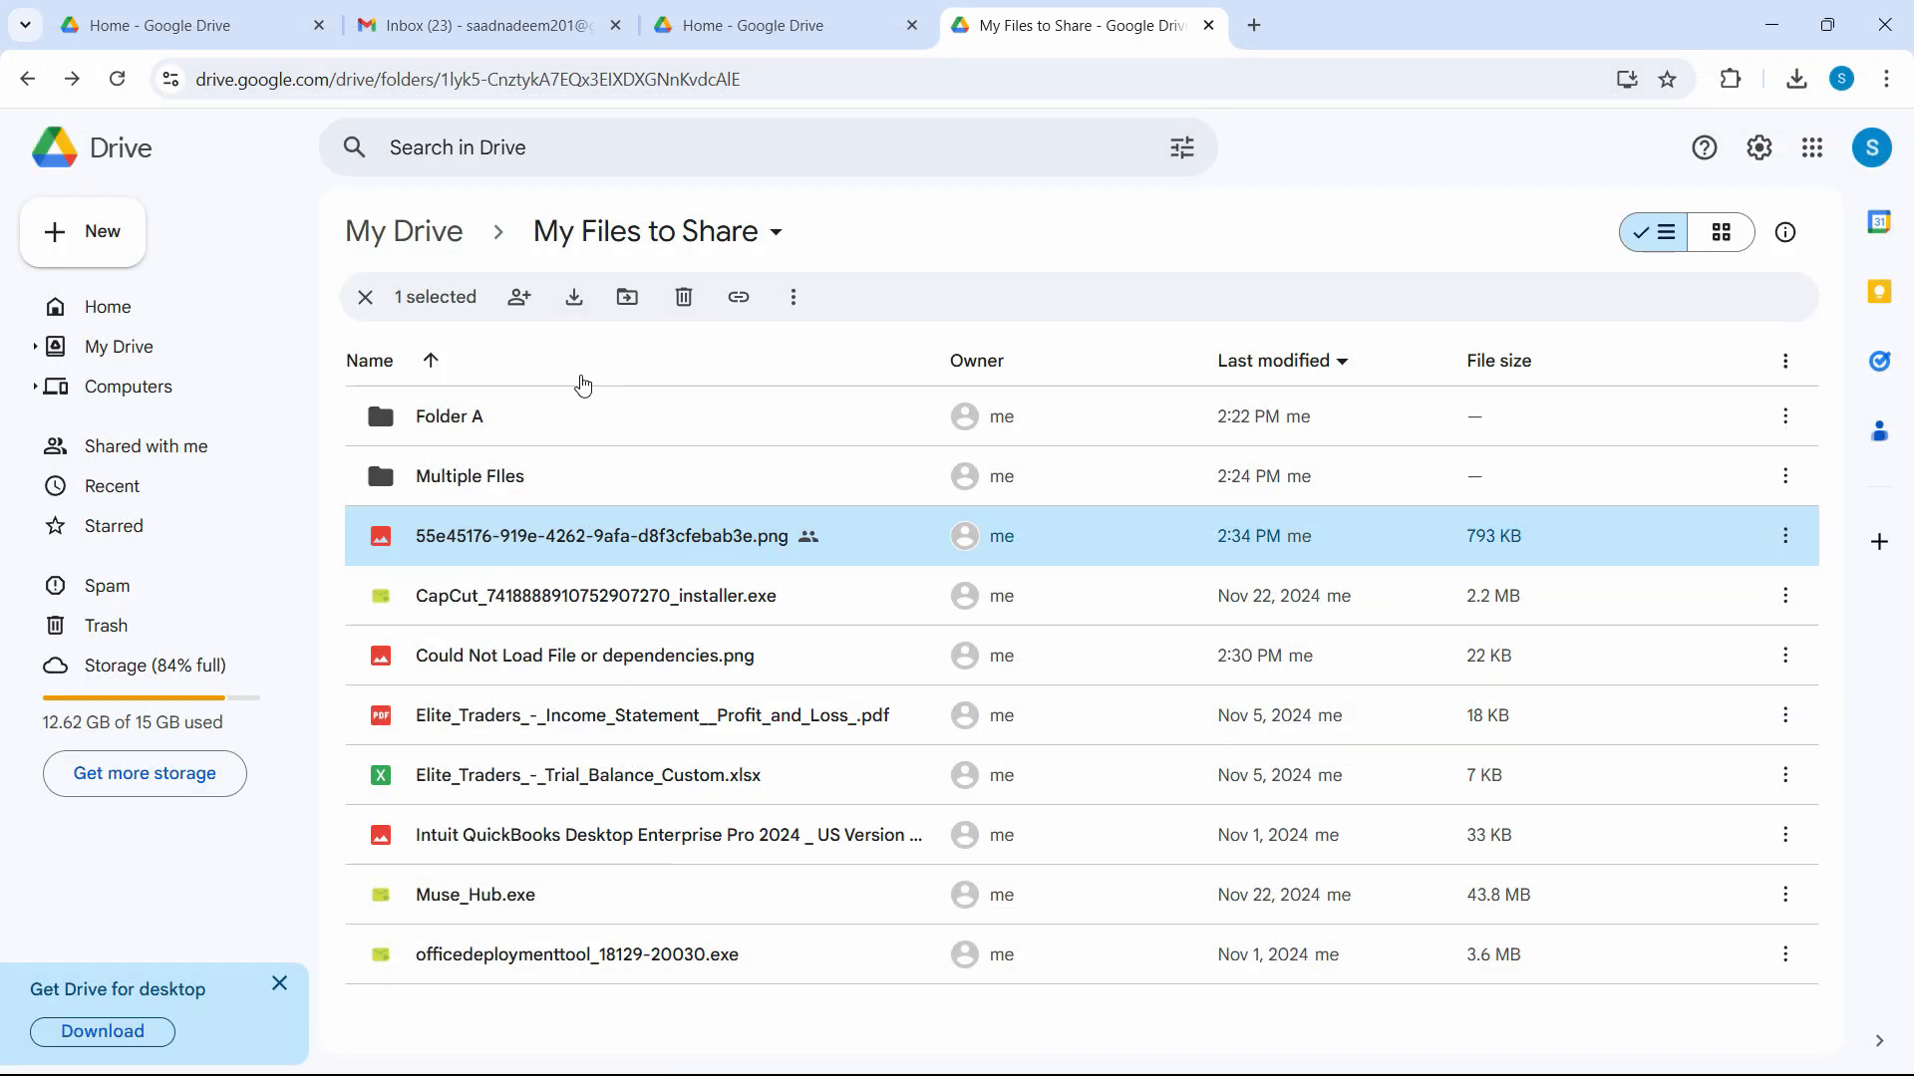
pyautogui.click(496, 491)
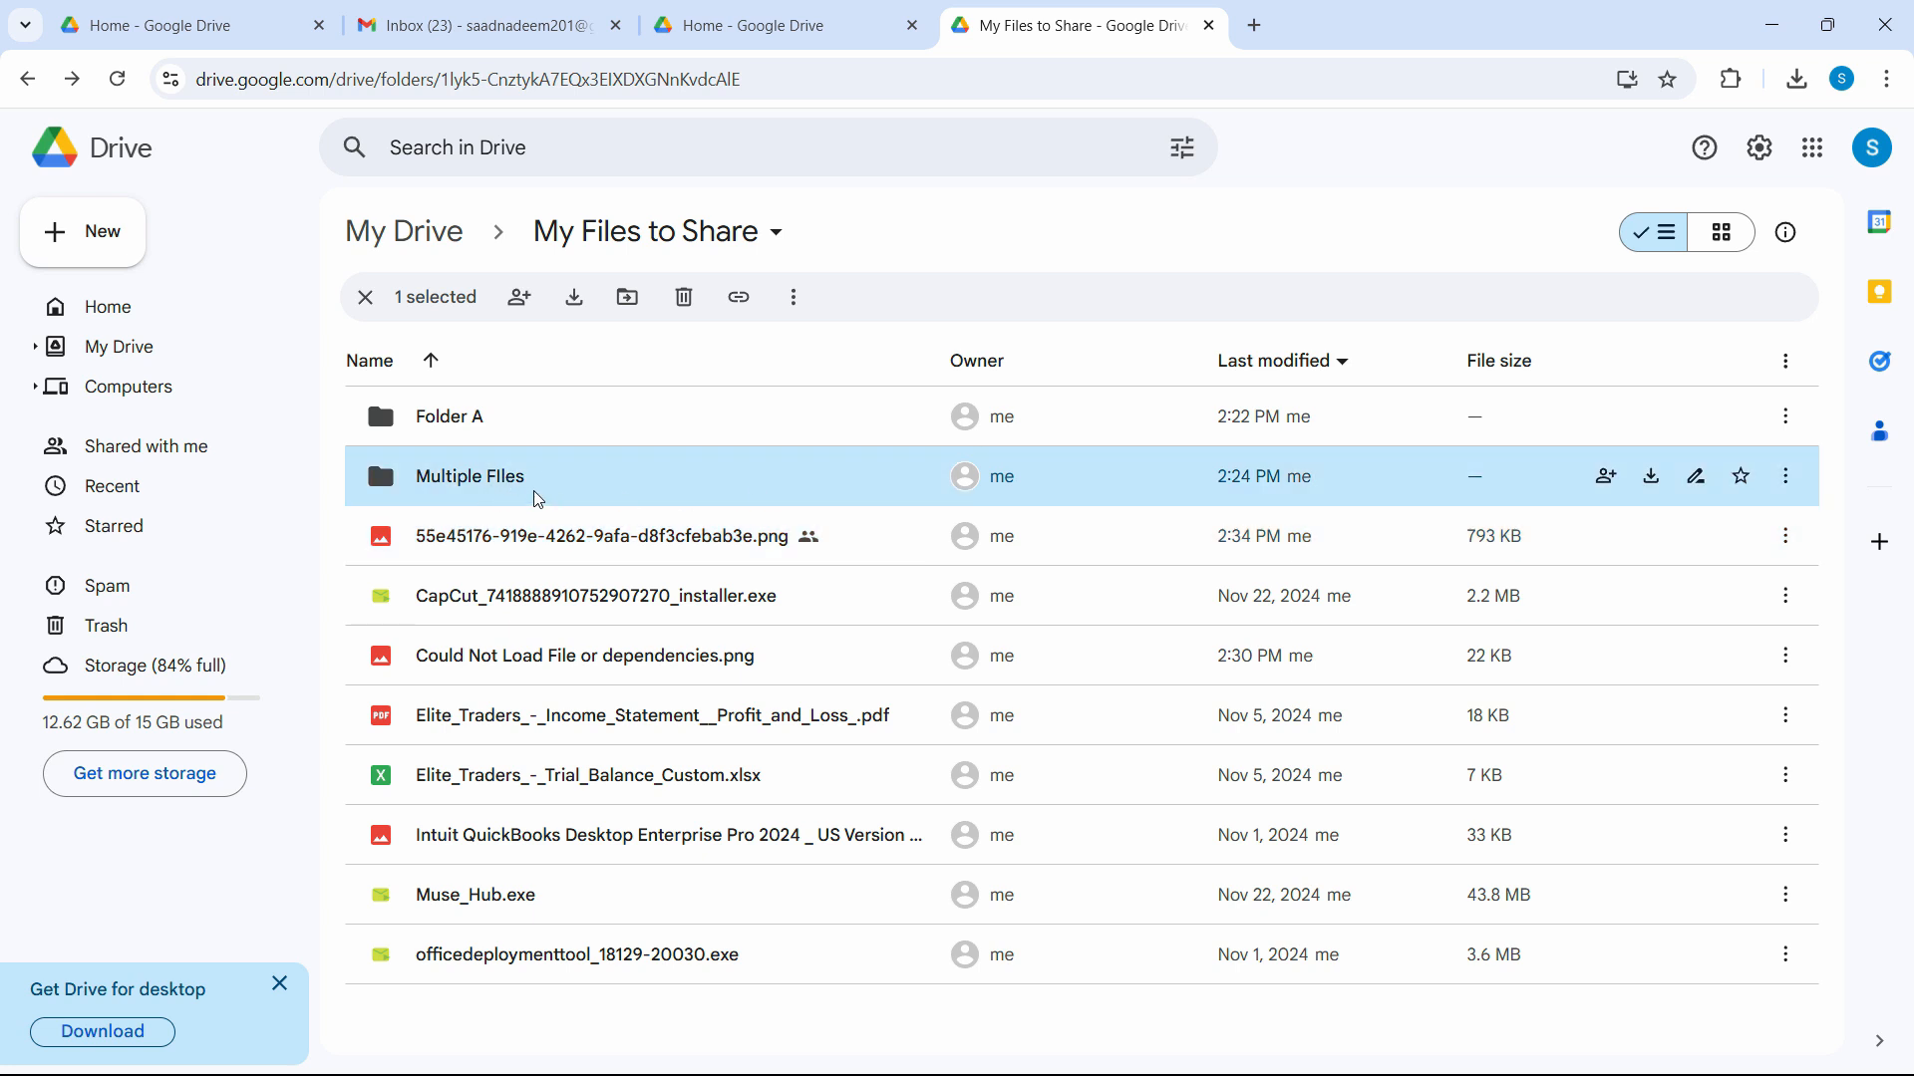
pyautogui.rightClick(488, 479)
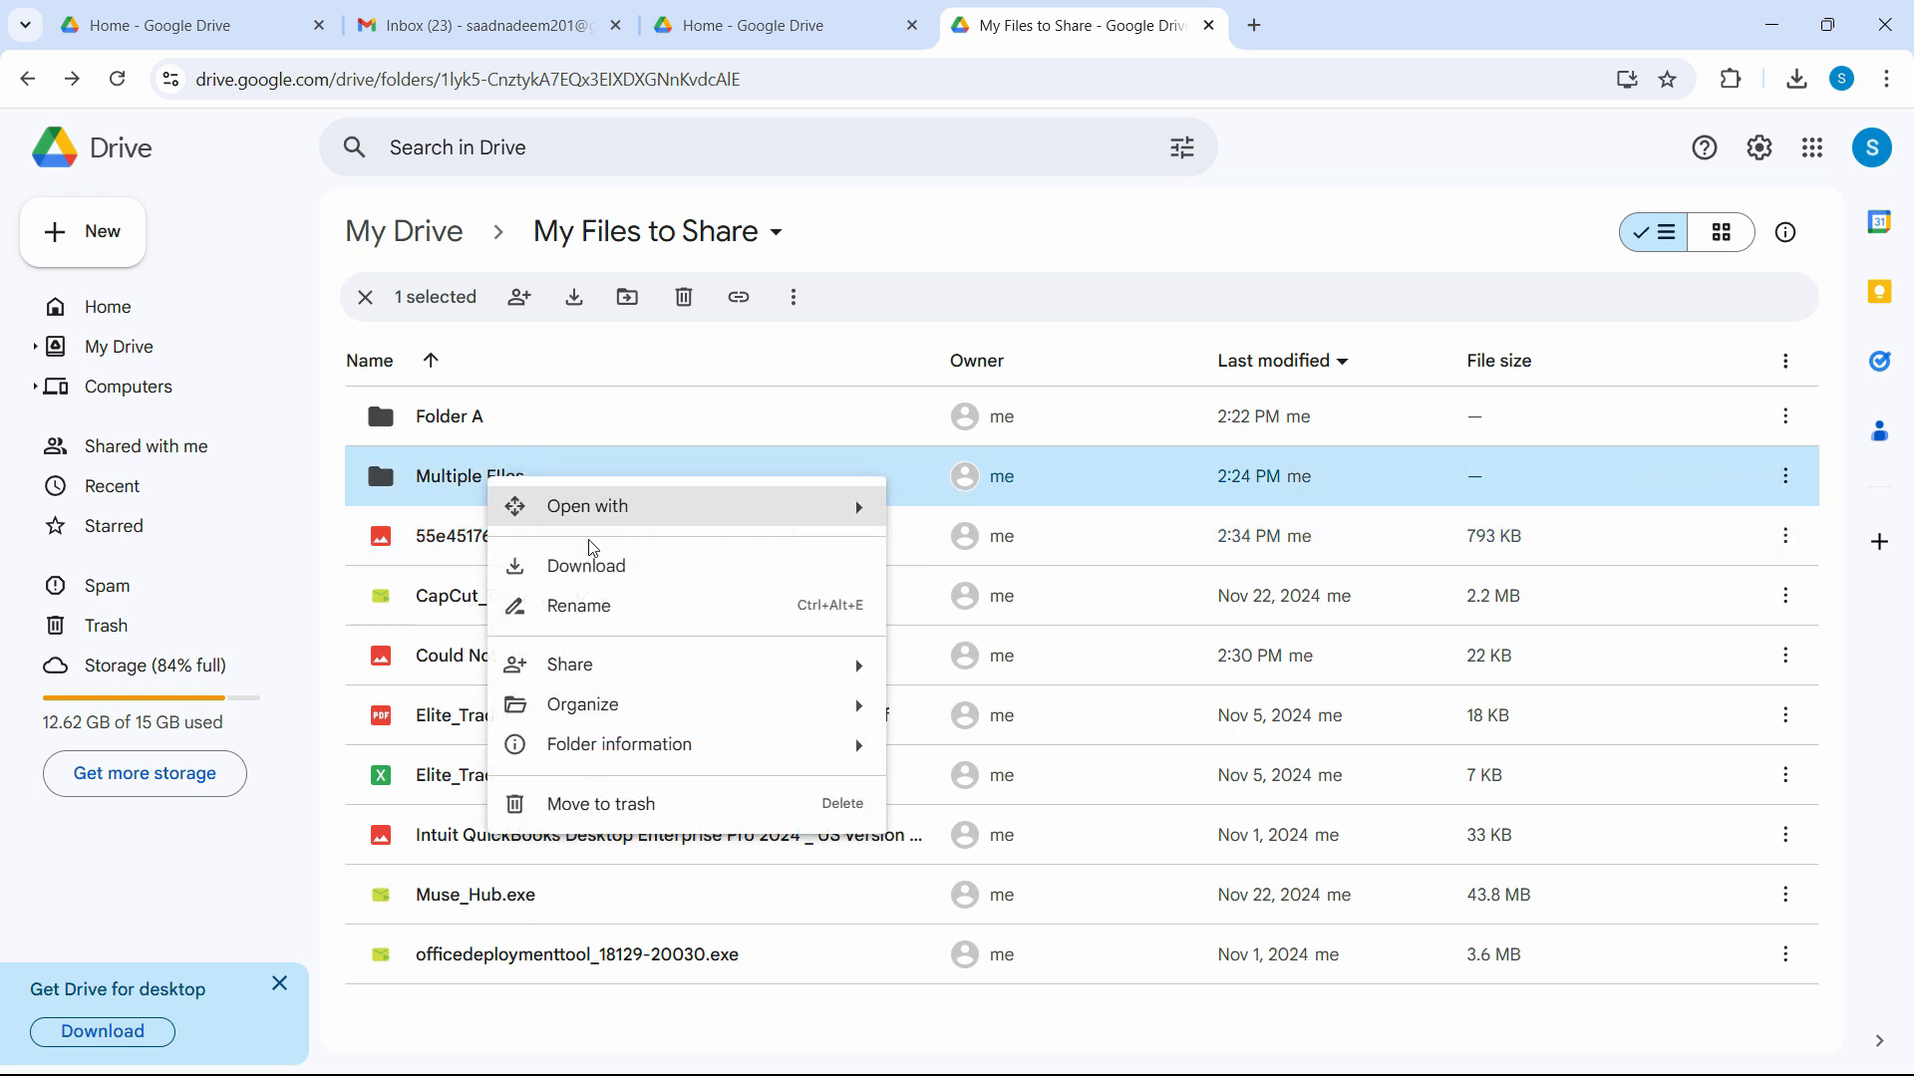
pyautogui.moveTo(802, 661)
pyautogui.click(1012, 716)
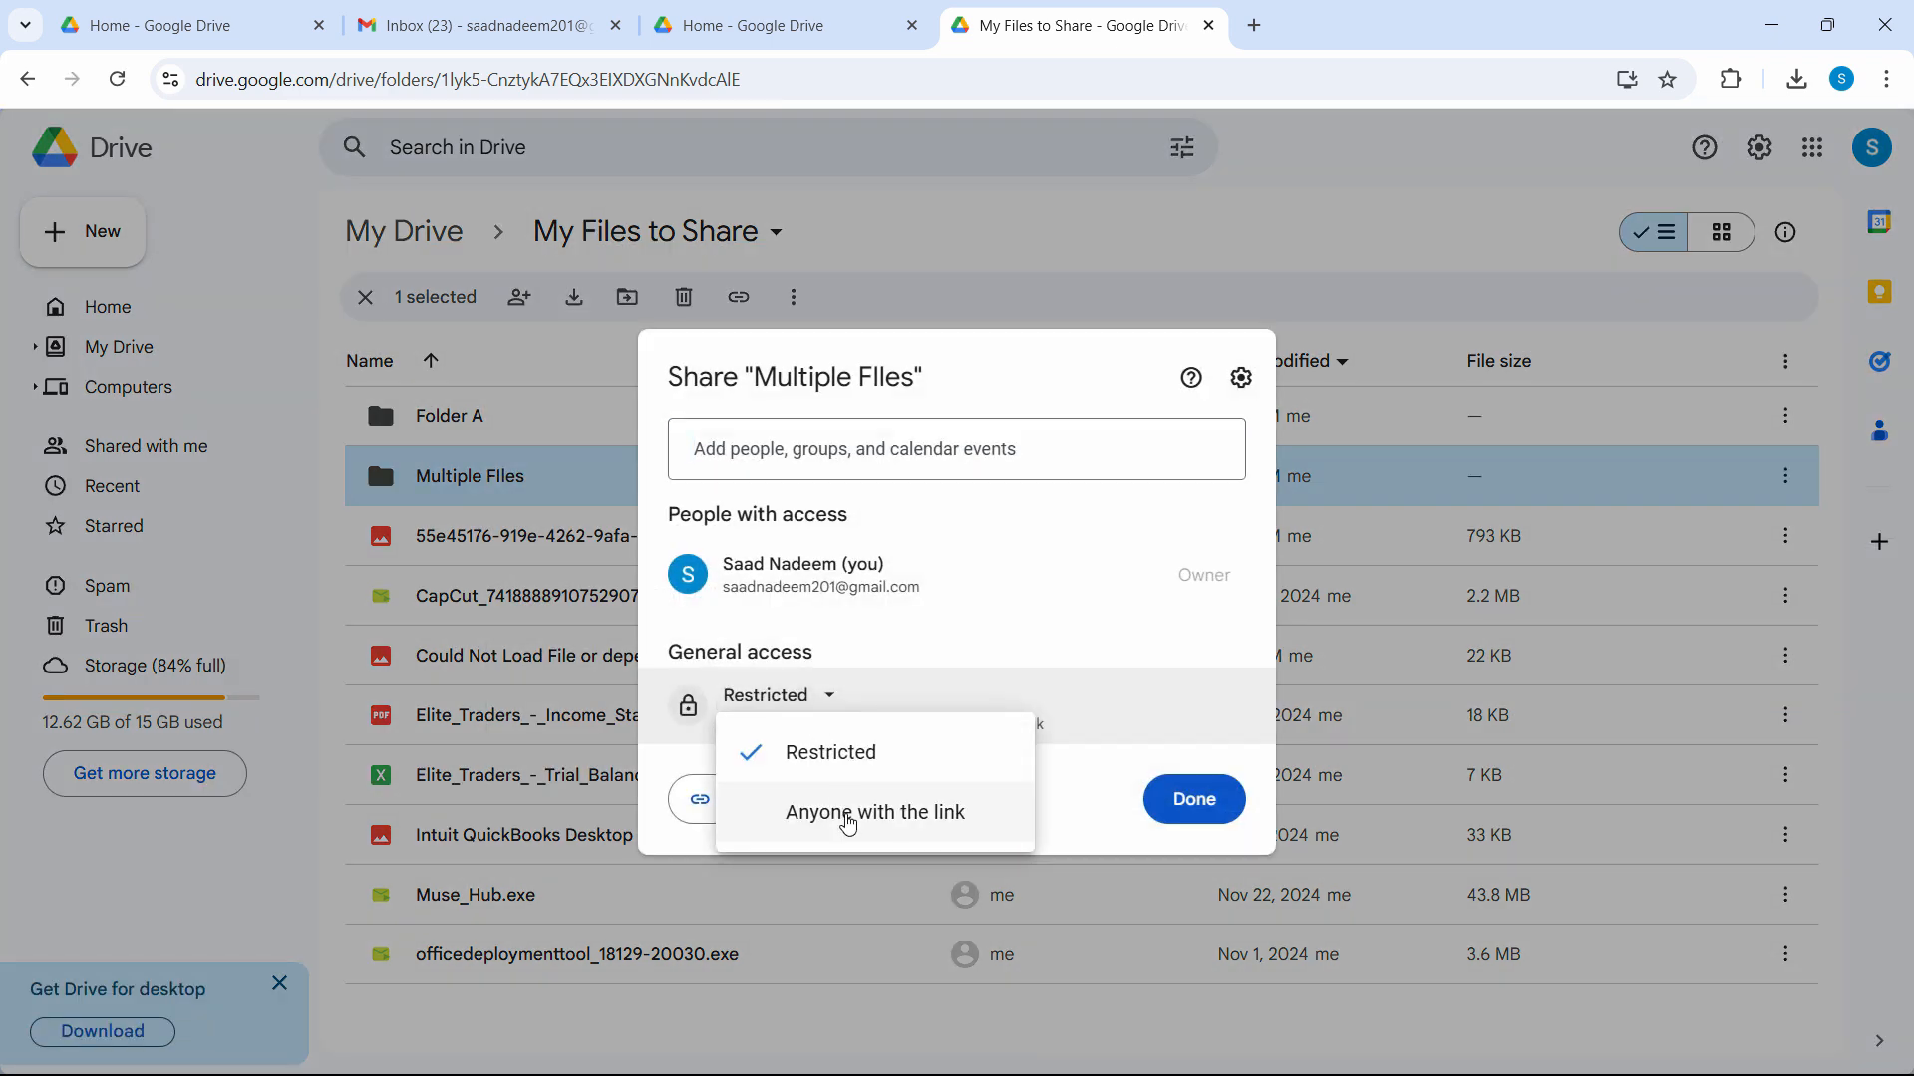
pyautogui.click(848, 813)
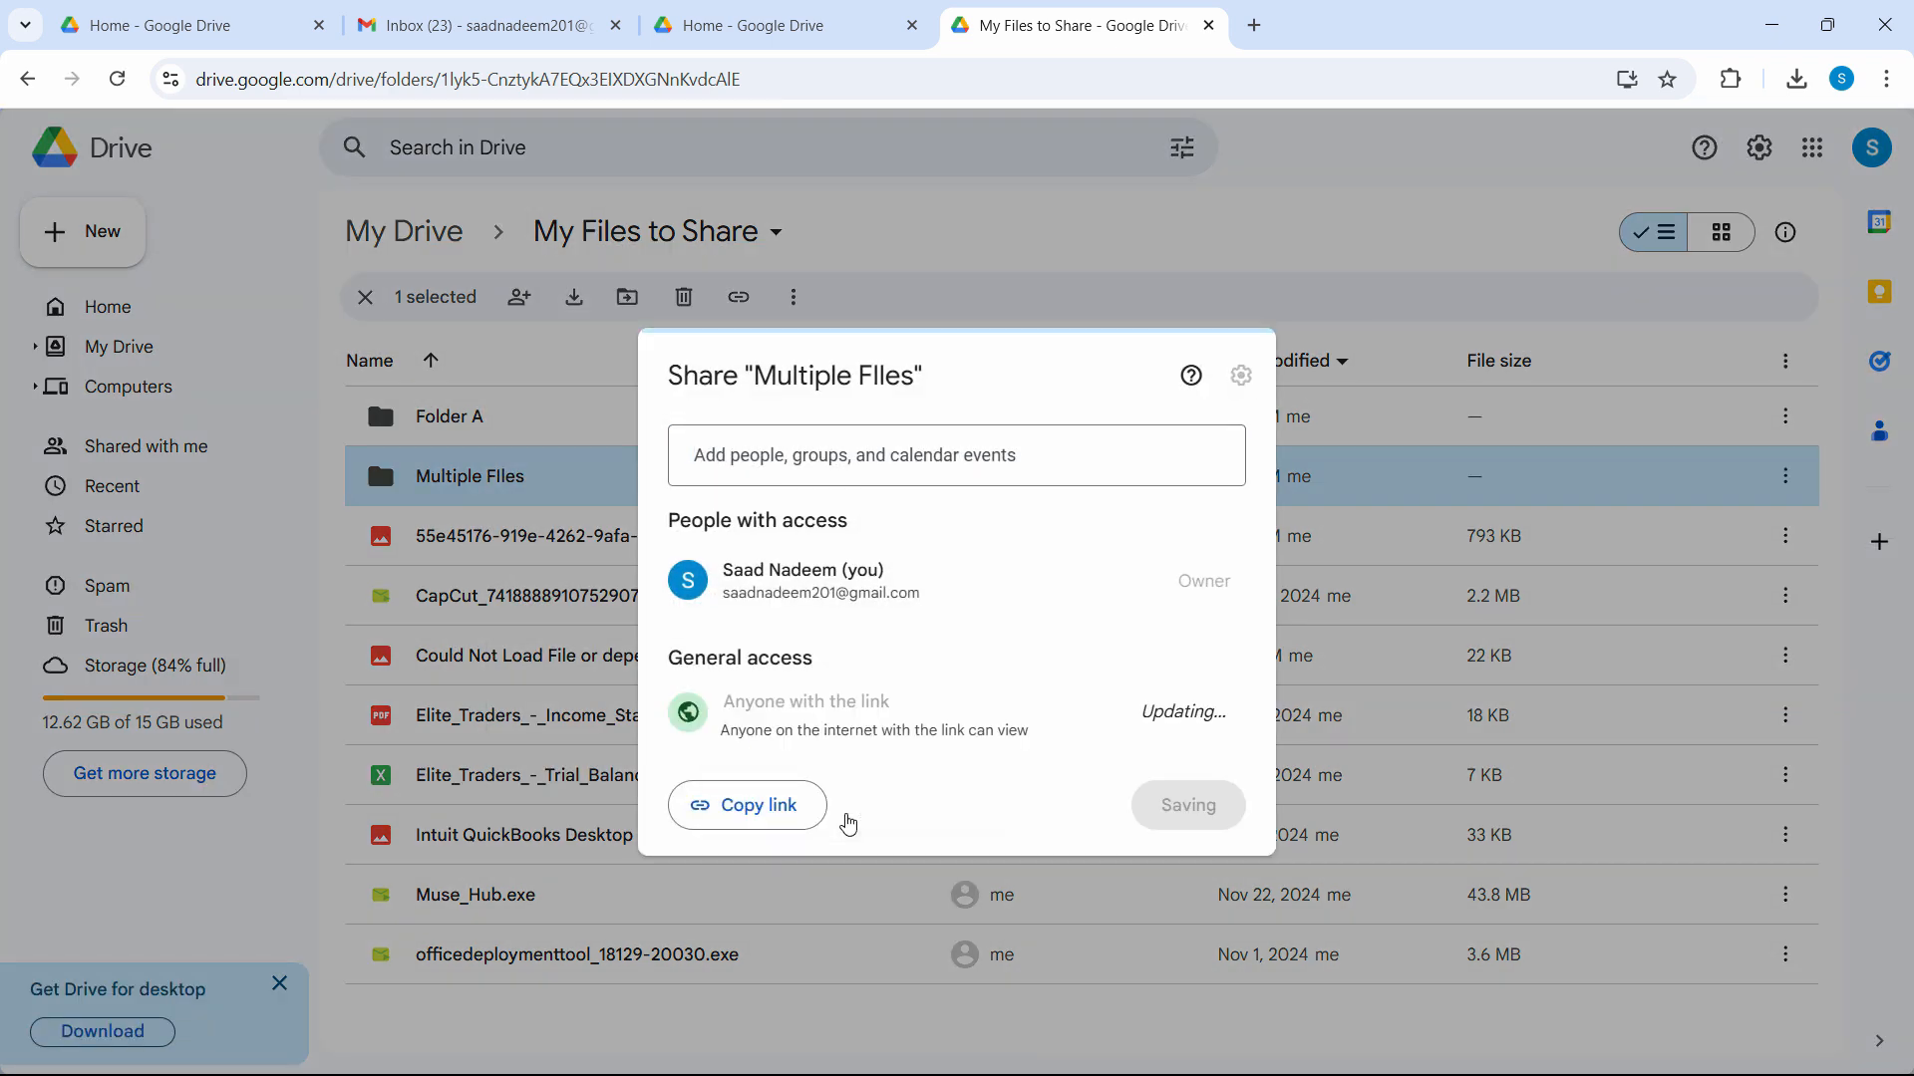
pyautogui.click(755, 813)
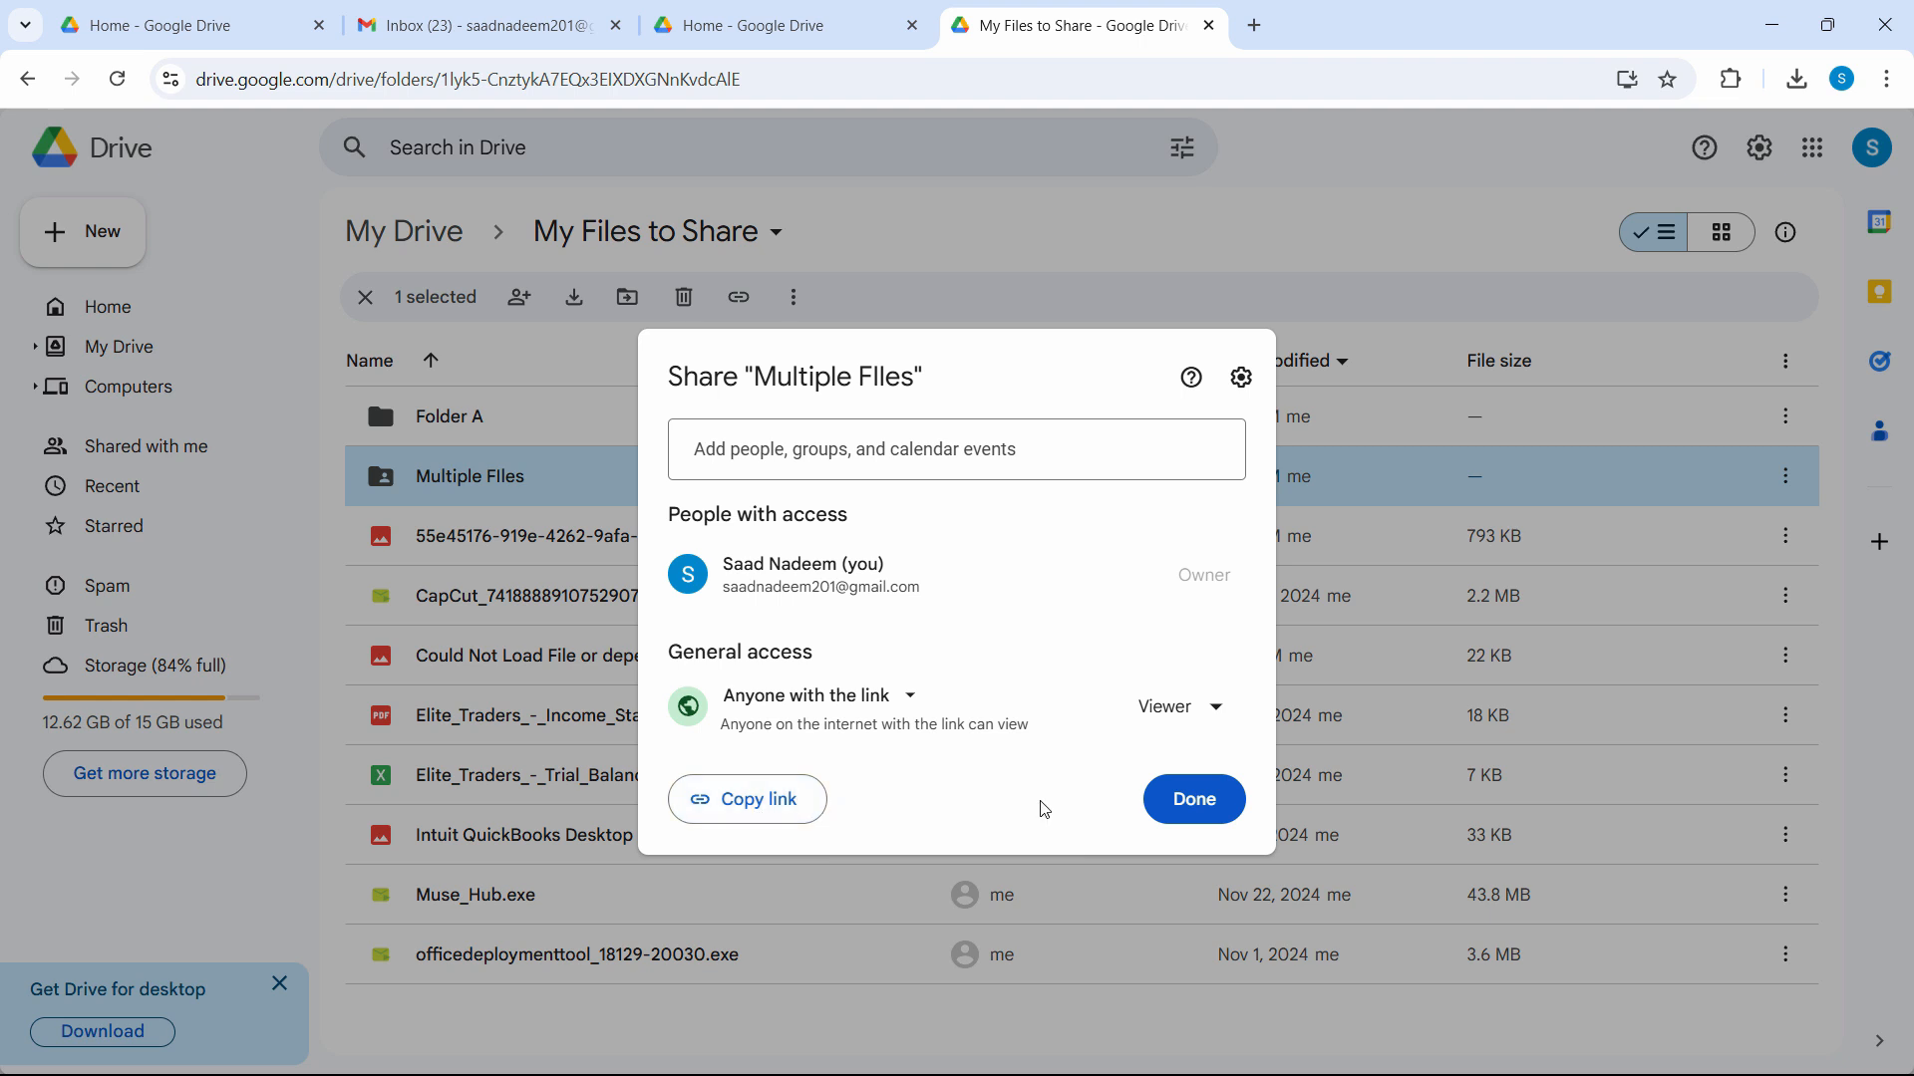
# Paste the folder link into a new browser tab to test it, then close the tab.
pyautogui.click(1241, 377)
pyautogui.hotkey('ctrl', 't')
pyautogui.hotkey('ctrl', 'v')
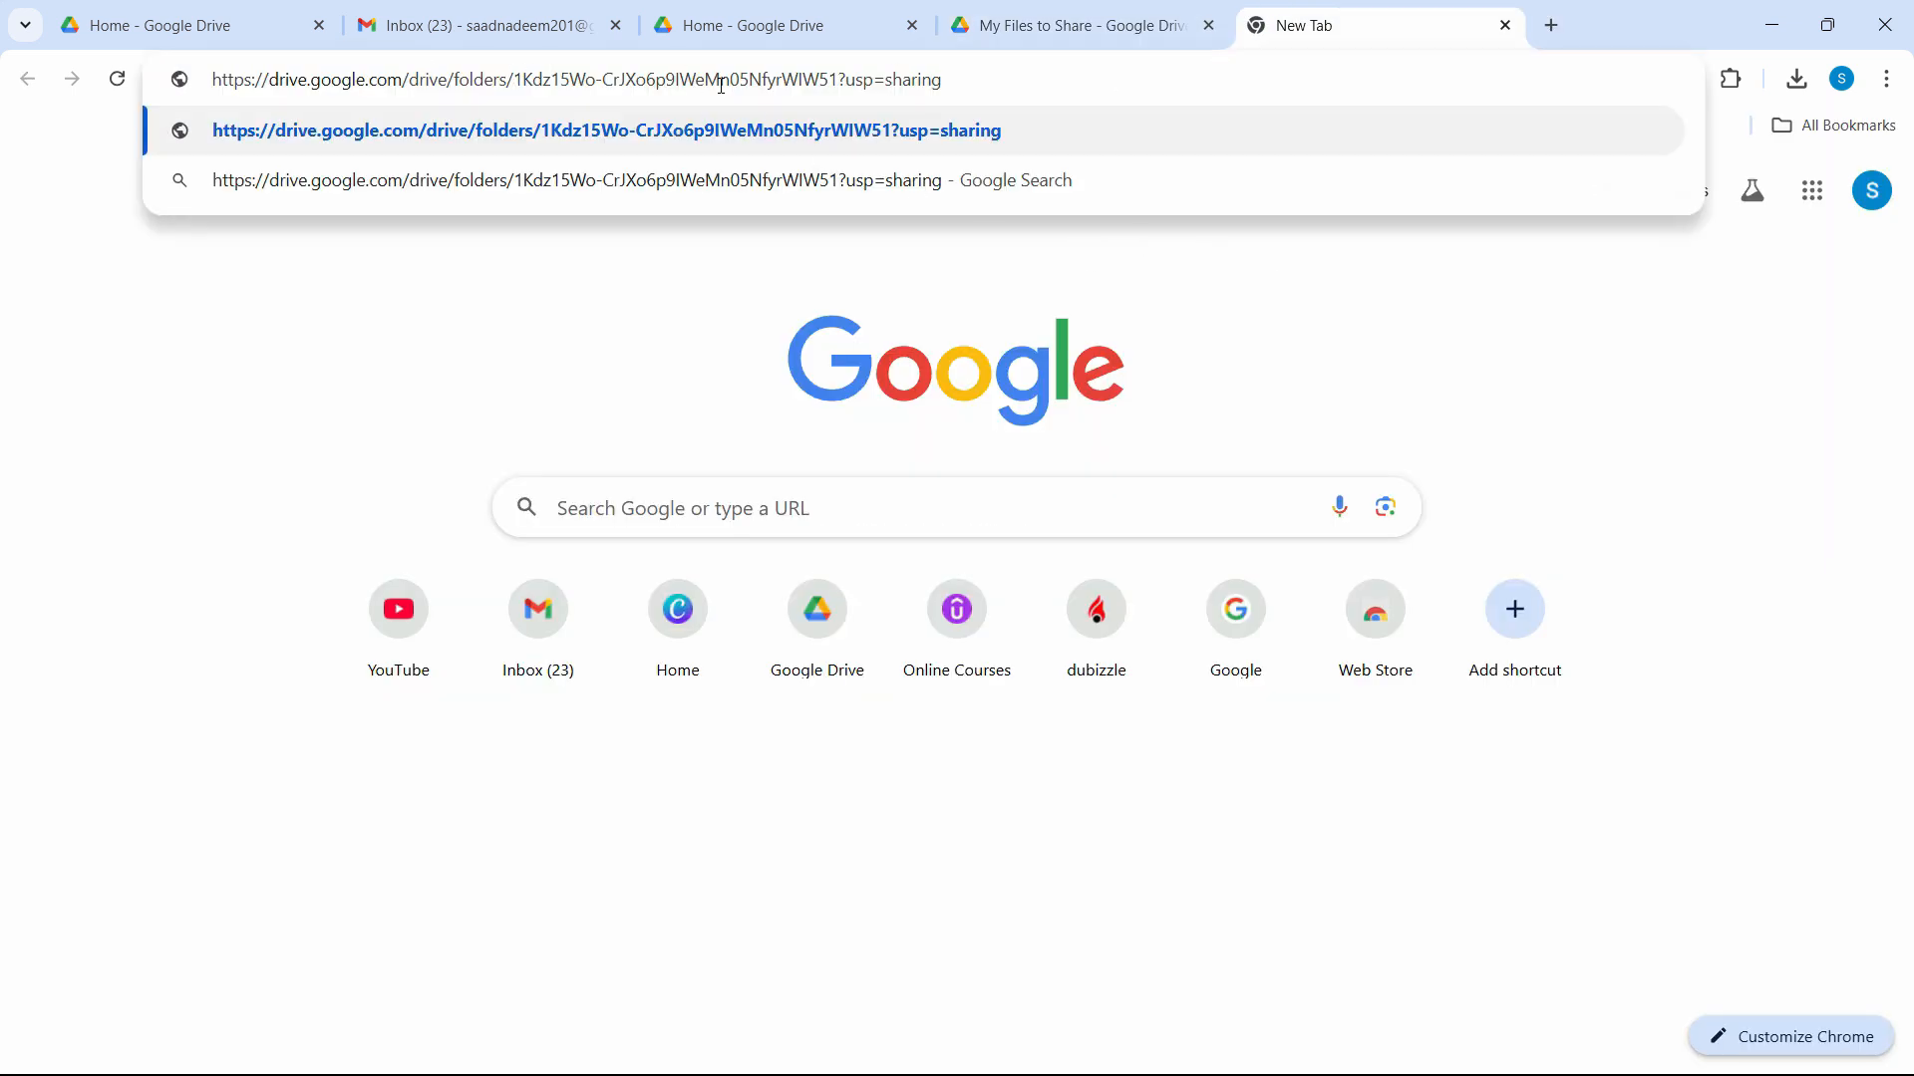
pyautogui.click(1505, 25)
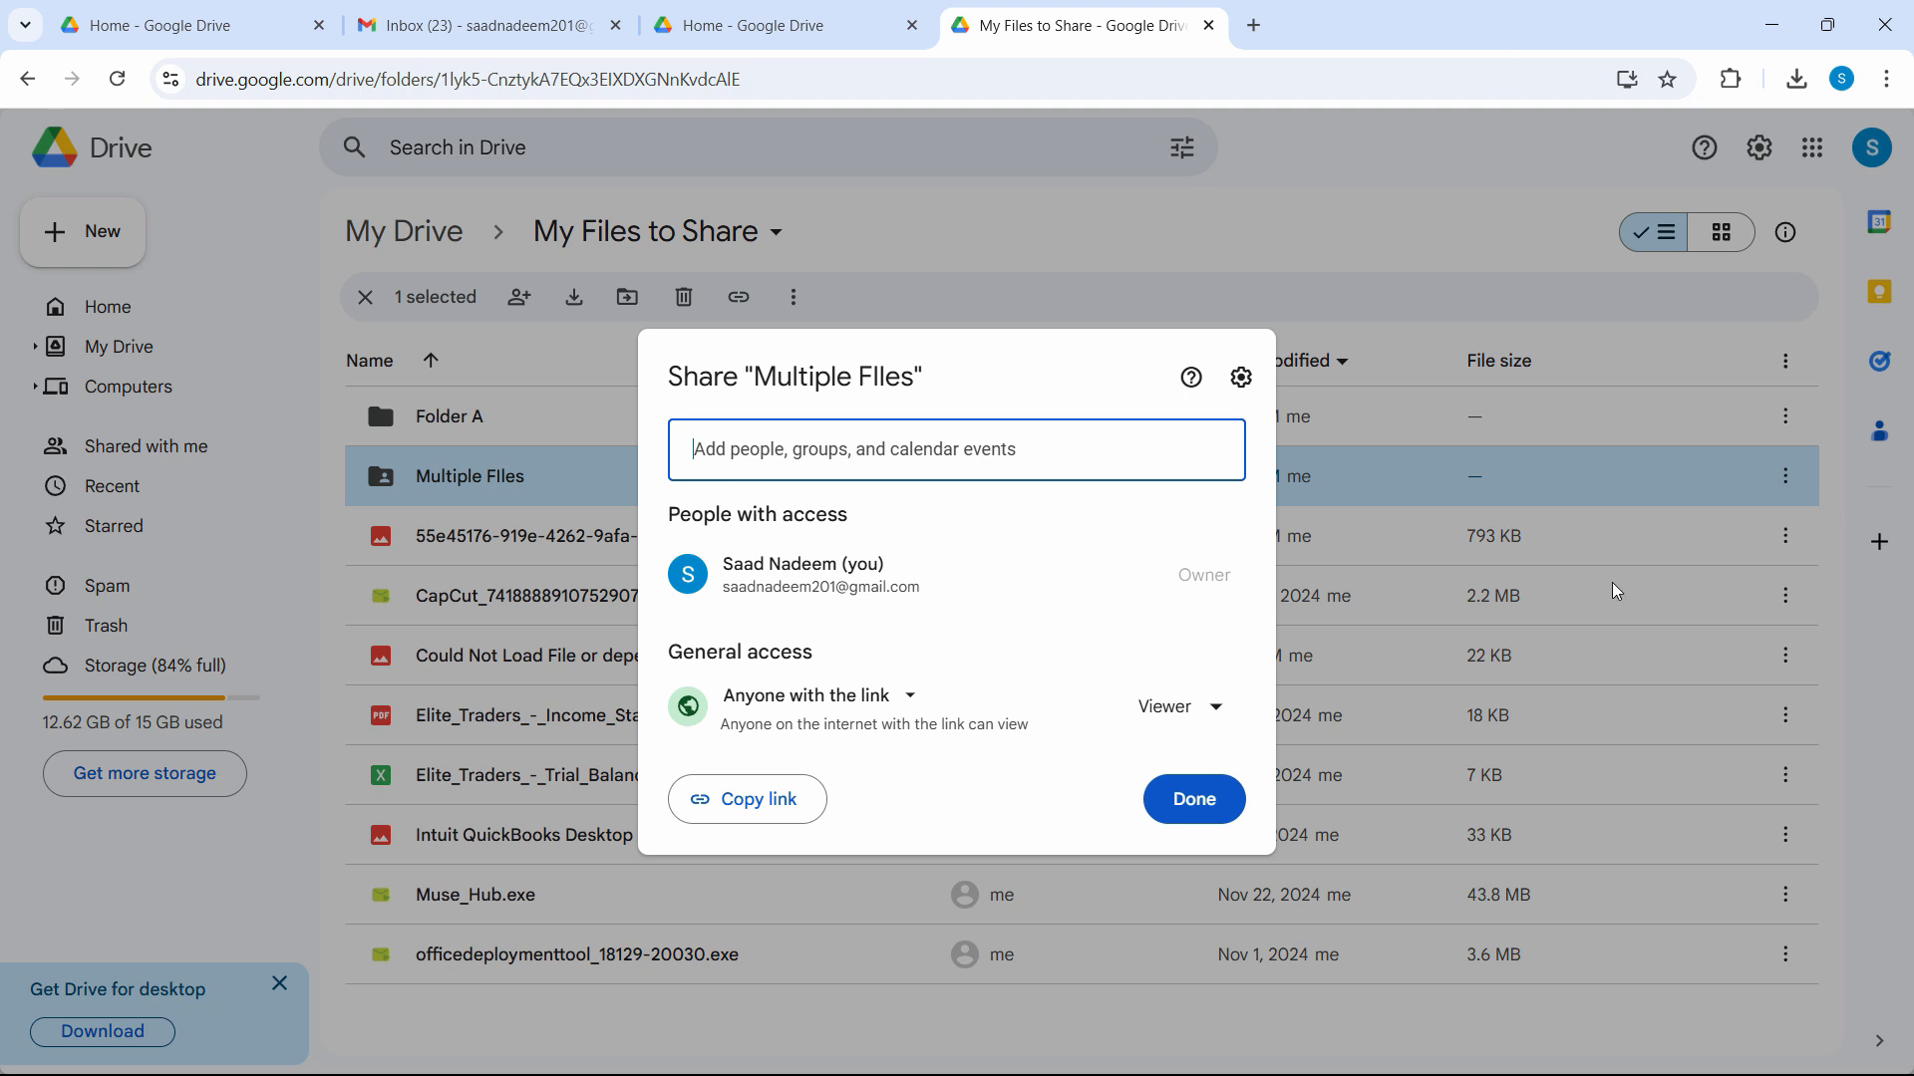